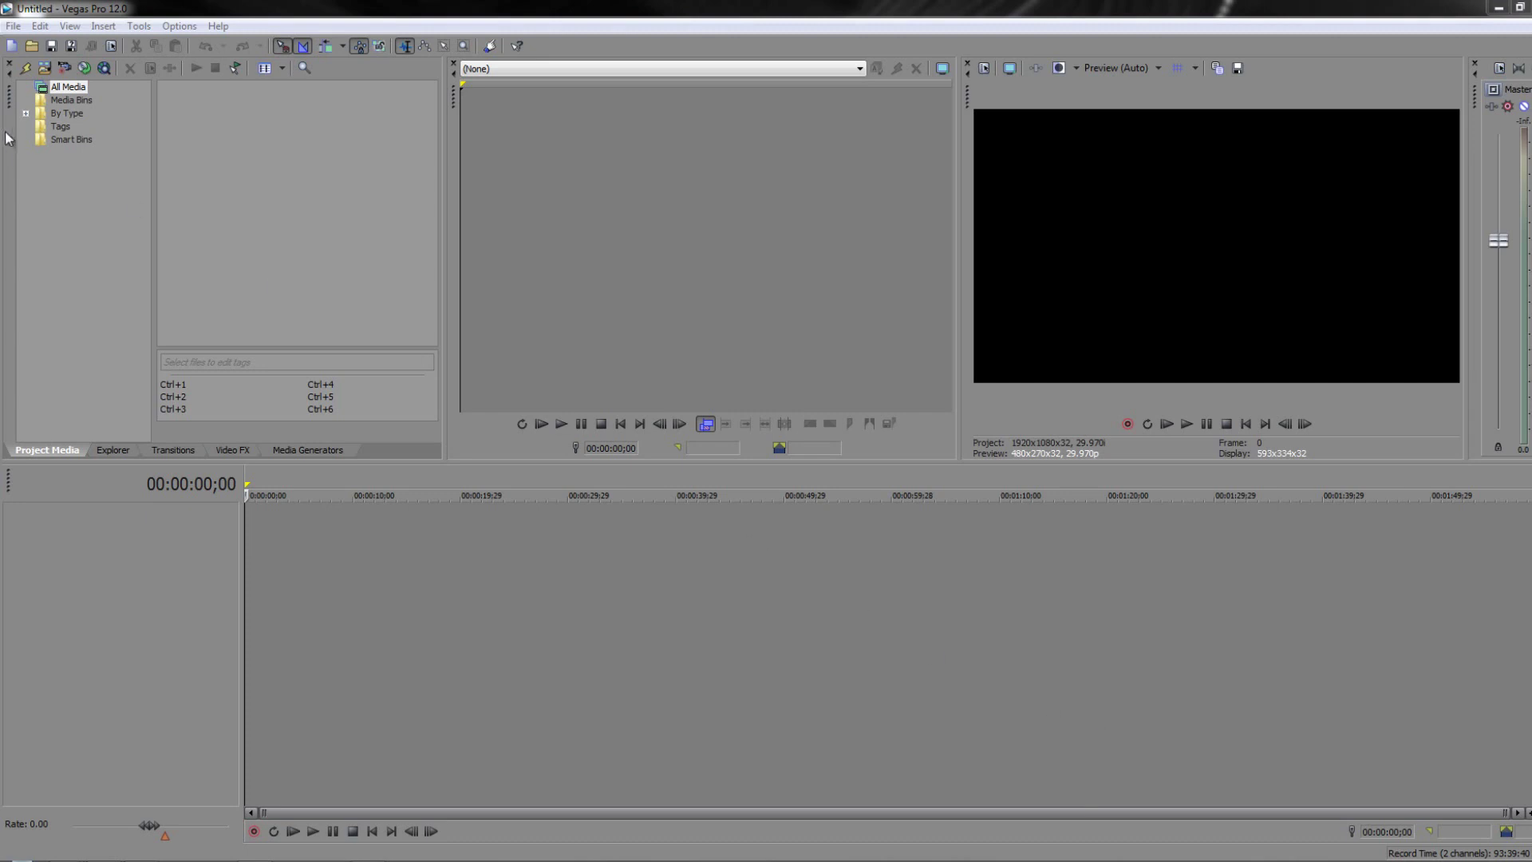
Look through the media import options and show the Seahouses Video folder in the Explorer window.
{"action": "left_click", "coordinate": [11, 27]}
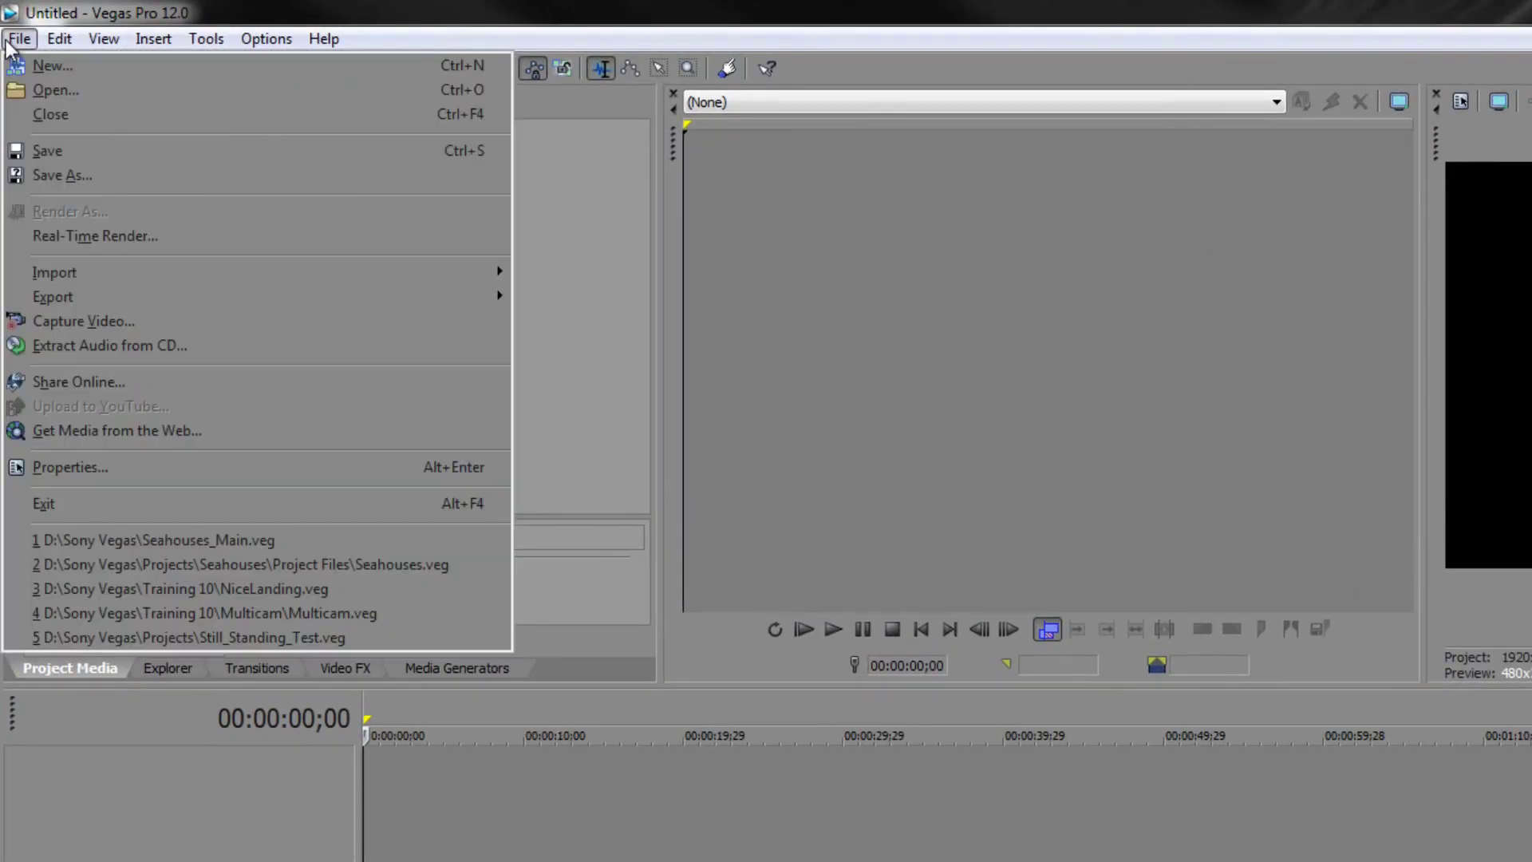
{"action": "mouse_move", "coordinate": [42, 275]}
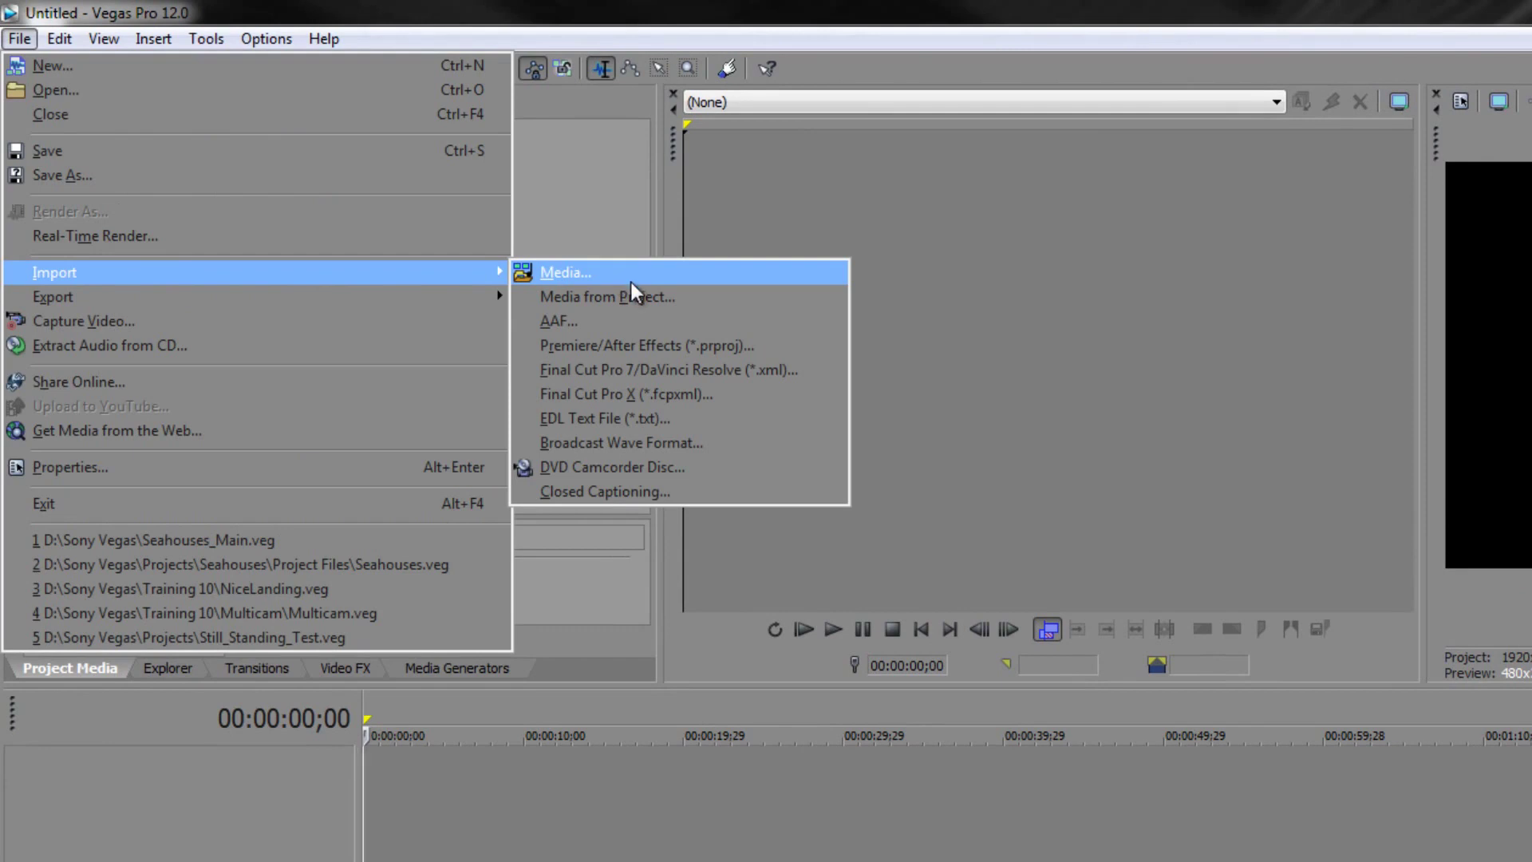
{"action": "left_click", "coordinate": [166, 682]}
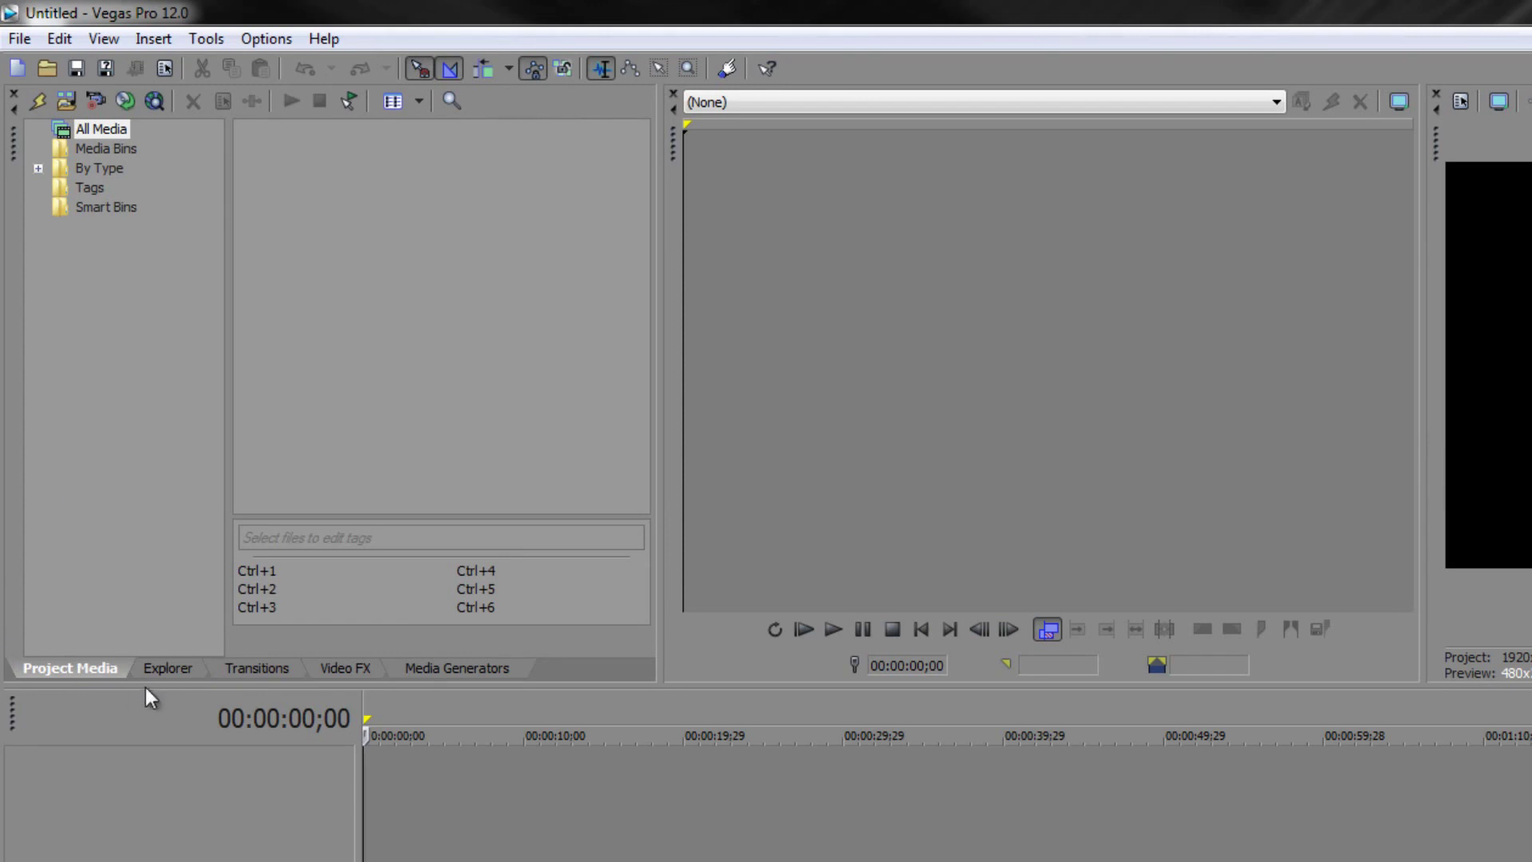
{"action": "left_click", "coordinate": [185, 669]}
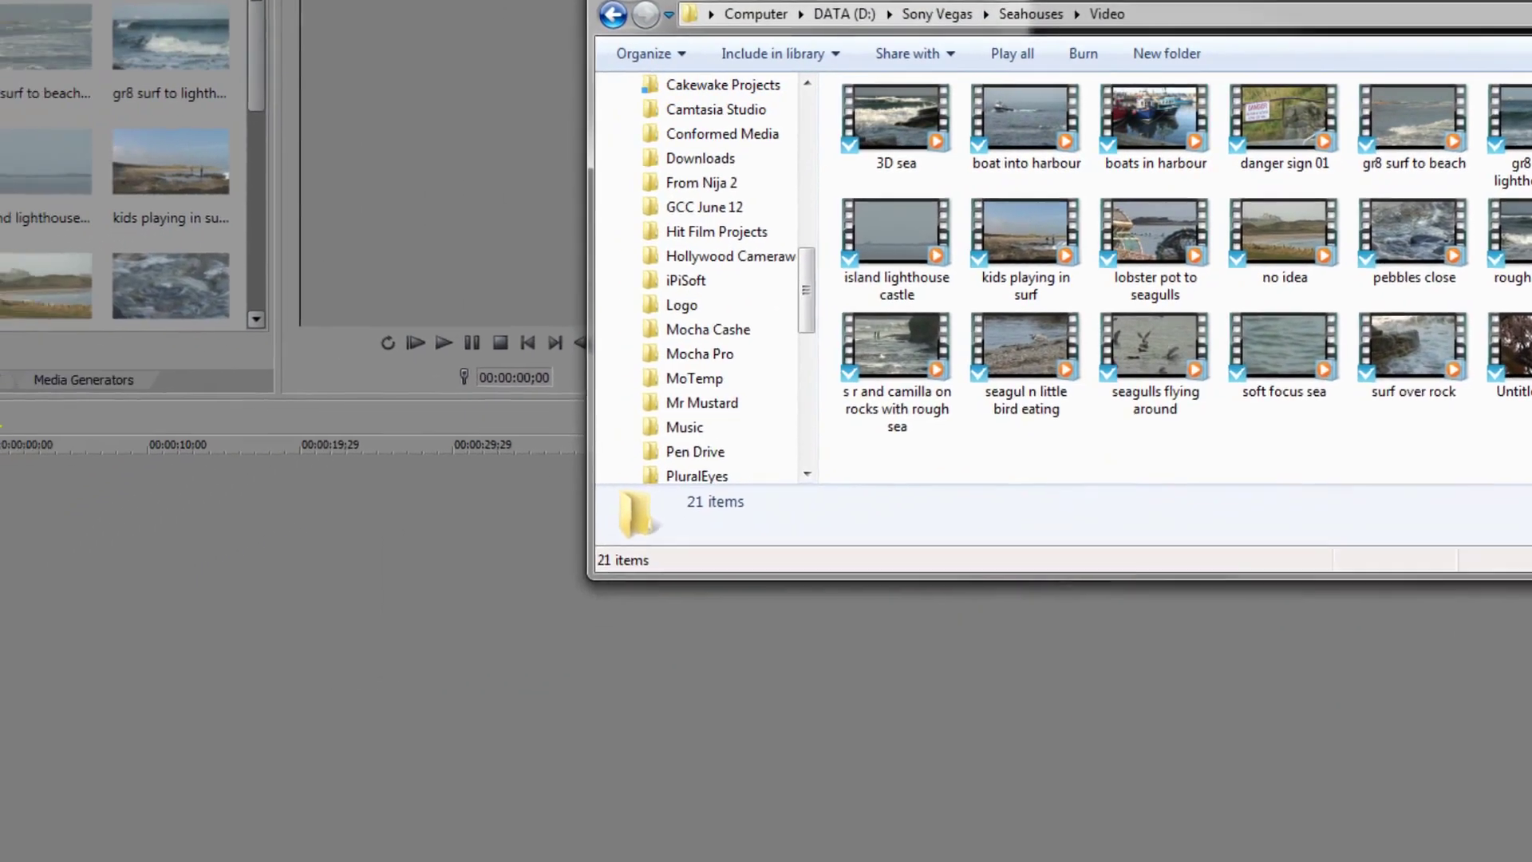
Add the surf over rock clip from the Windows folder to the start of the timeline, matching the project video settings to it.
{"action": "left_click", "coordinate": [28, 842]}
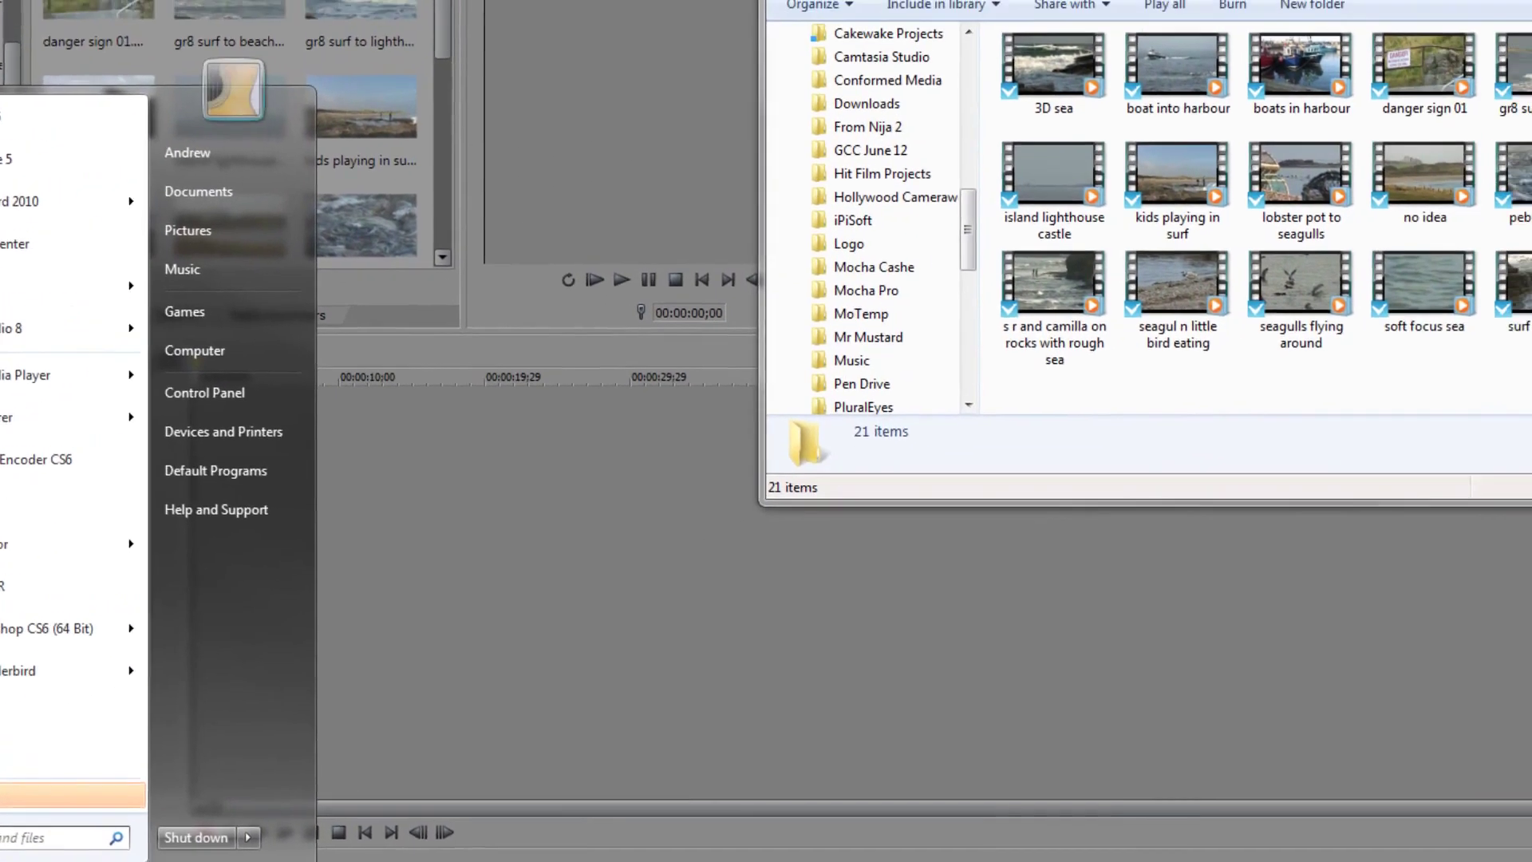
{"action": "left_click", "coordinate": [1368, 528]}
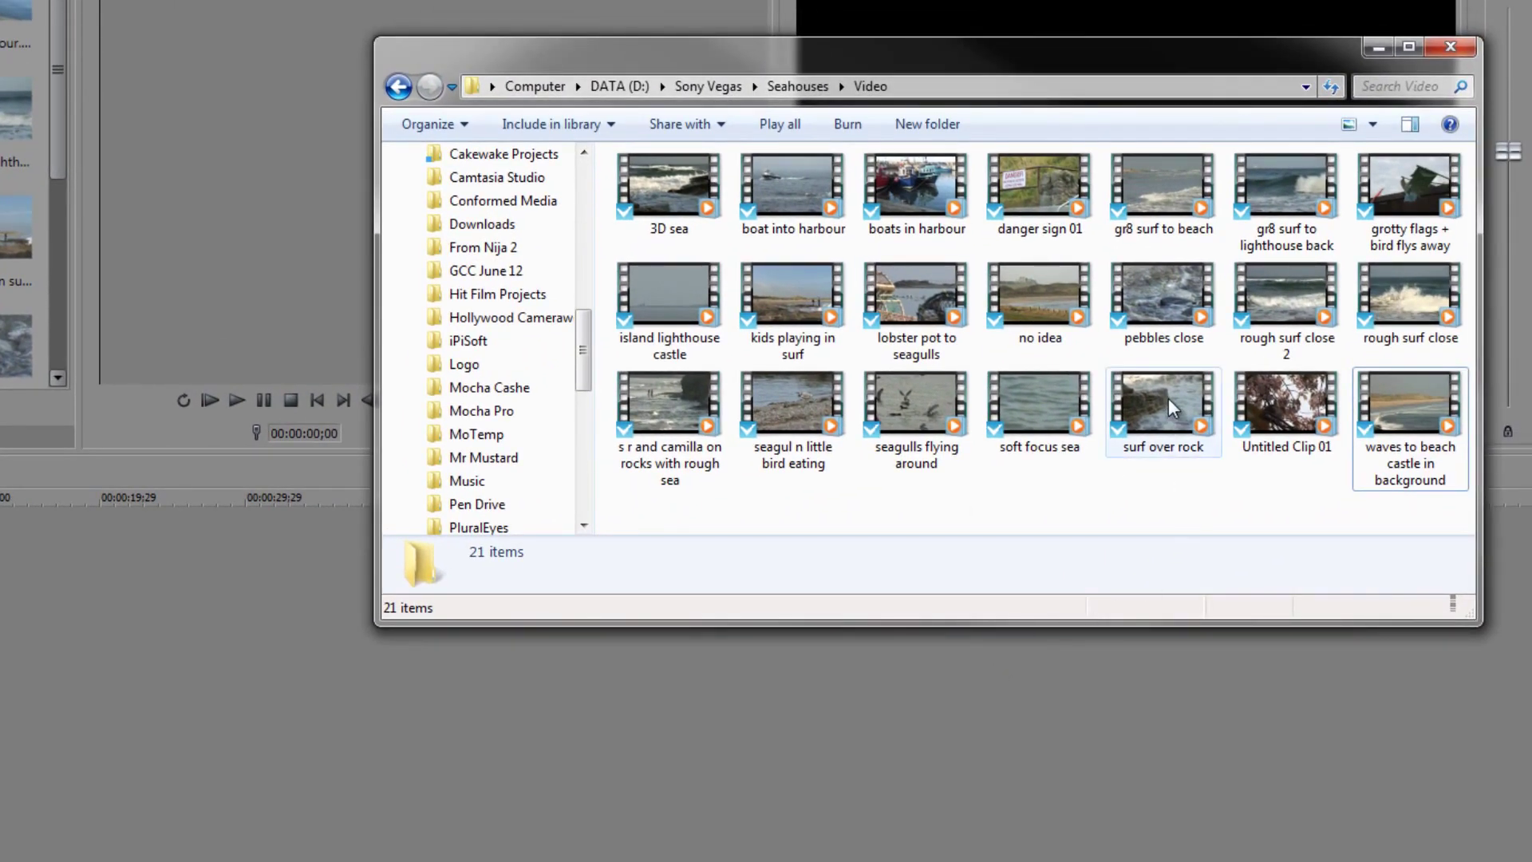
{"action": "left_click_drag", "start_coordinate": [1168, 399], "coordinate": [0, 573]}
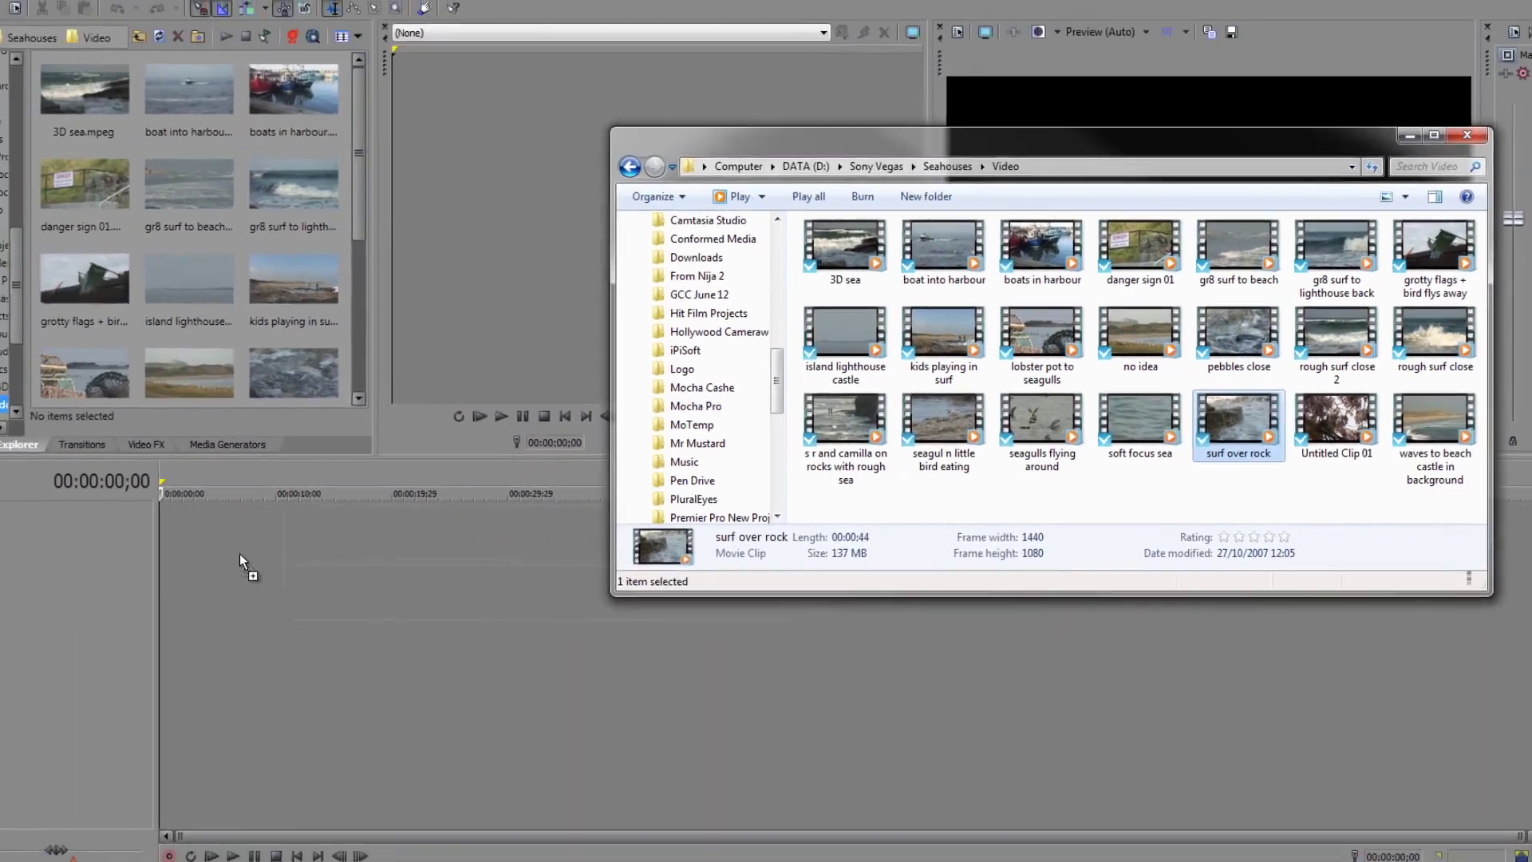
{"action": "mouse_move", "coordinate": [239, 553]}
{"action": "left_mouse_down"}
{"action": "mouse_move", "coordinate": [162, 558]}
{"action": "mouse_move", "coordinate": [249, 549]}
{"action": "left_mouse_up"}
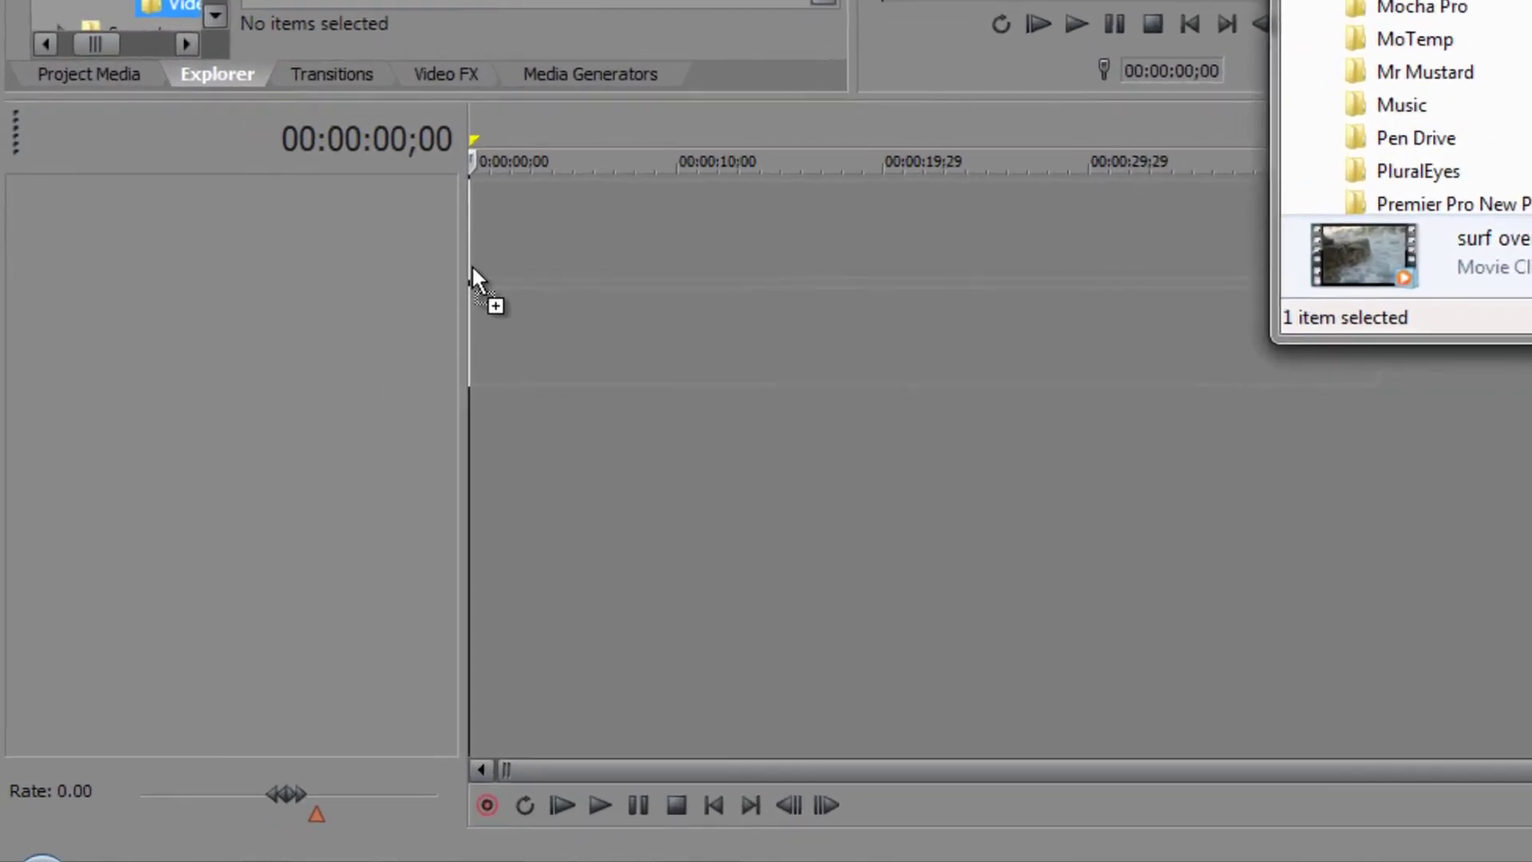
{"action": "left_click_drag", "start_coordinate": [472, 267], "coordinate": [402, 237]}
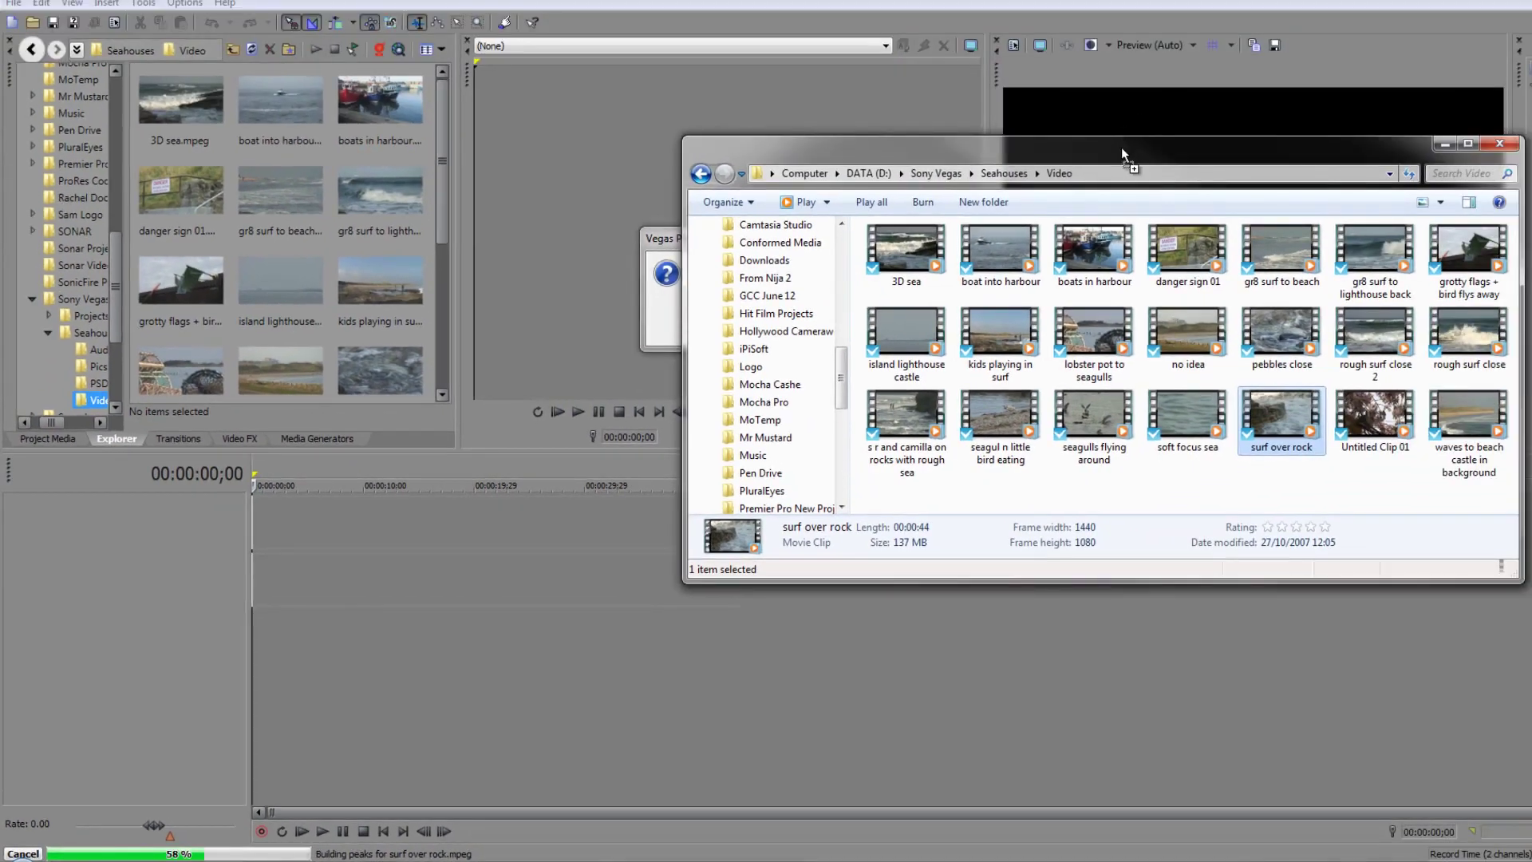
{"action": "left_click", "coordinate": [667, 311]}
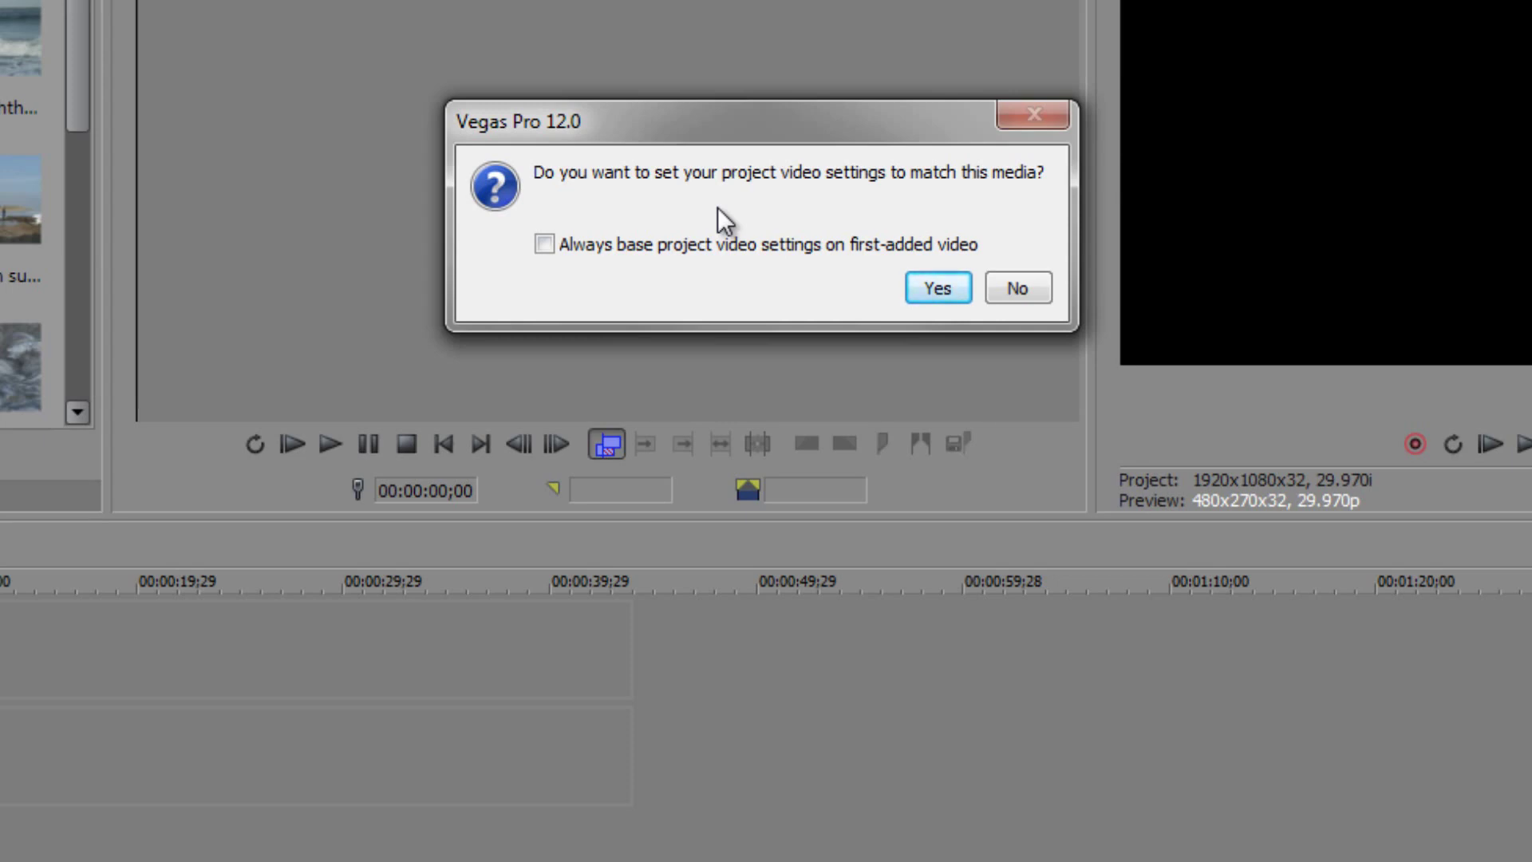
{"action": "left_click", "coordinate": [939, 288]}
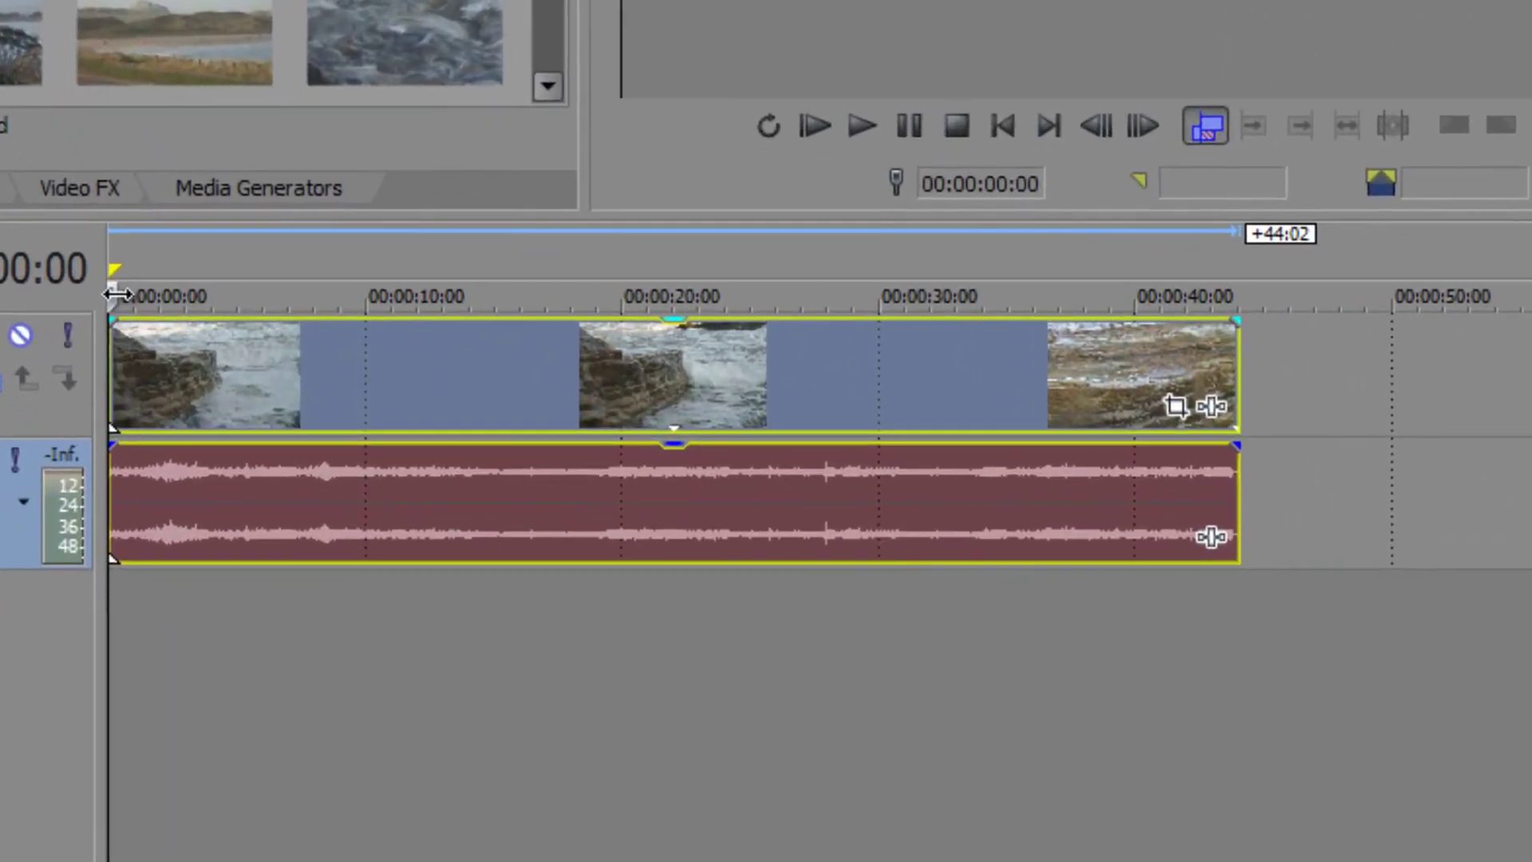
Scrub the playhead through the surf over rock clip on the timeline up to 00:00:35:03.
{"action": "left_click_drag", "start_coordinate": [183, 367], "coordinate": [189, 367]}
{"action": "left_click_drag", "start_coordinate": [152, 297], "coordinate": [232, 300]}
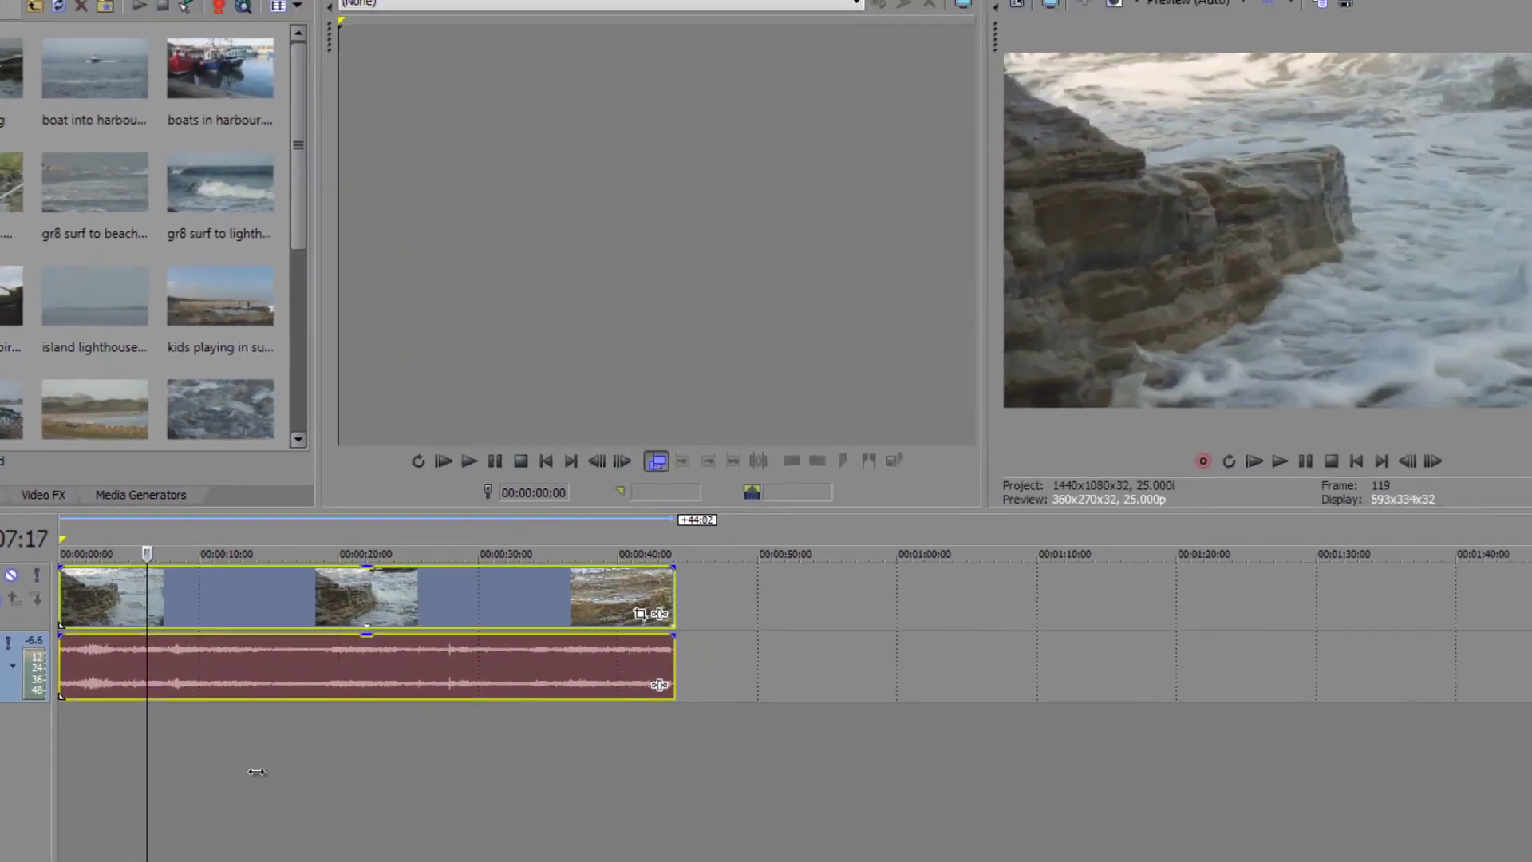
{"action": "left_click_drag", "start_coordinate": [256, 772], "coordinate": [430, 733]}
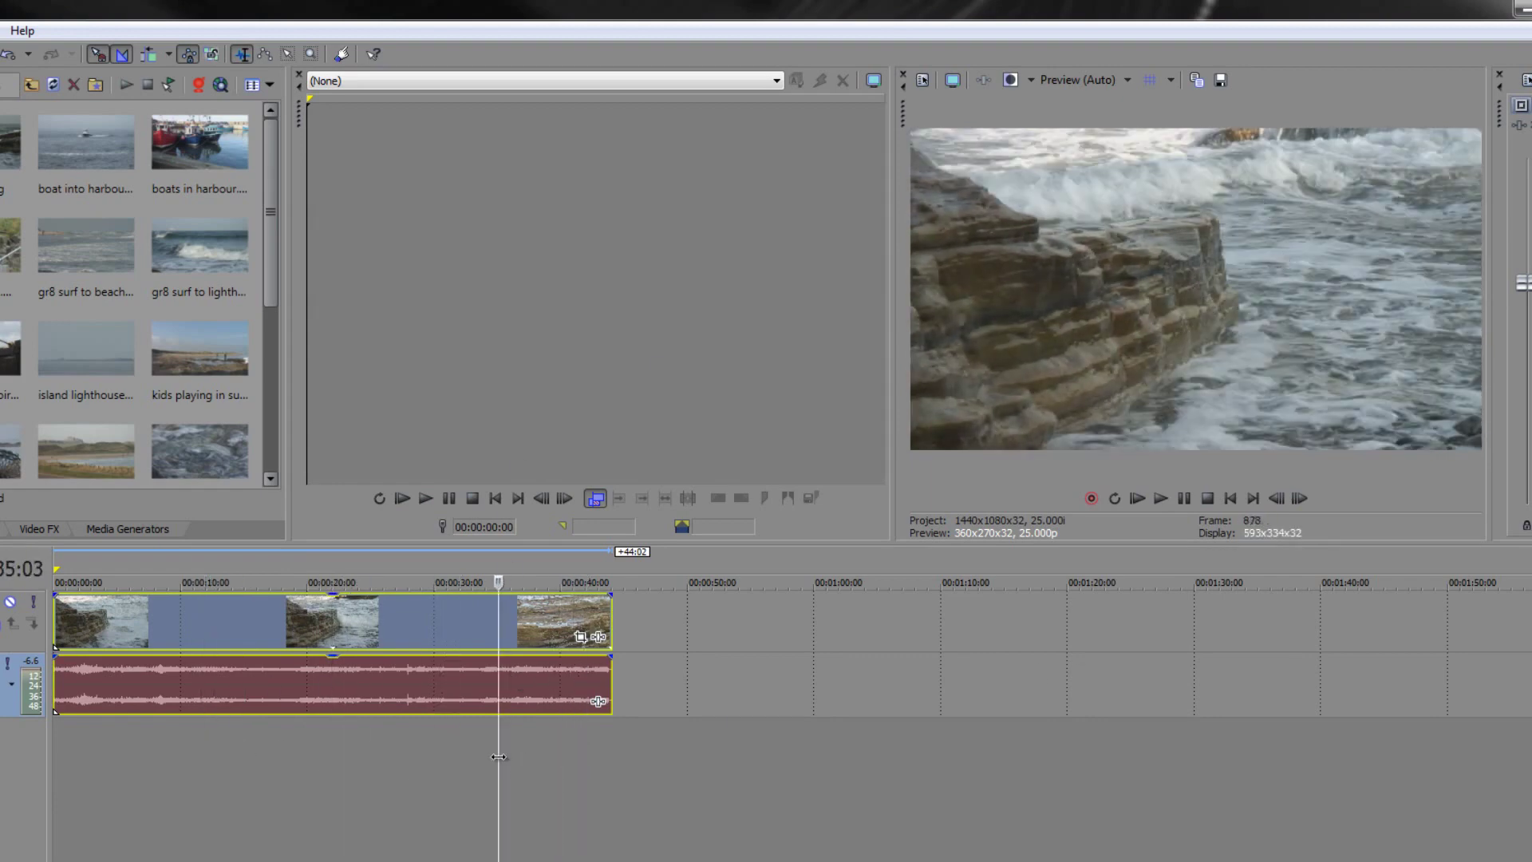
Trim the end of the surf over rock clip to 00:00:26:06 and move the playhead back to 00:00:10:24.
{"action": "left_click_drag", "start_coordinate": [499, 757], "coordinate": [386, 762]}
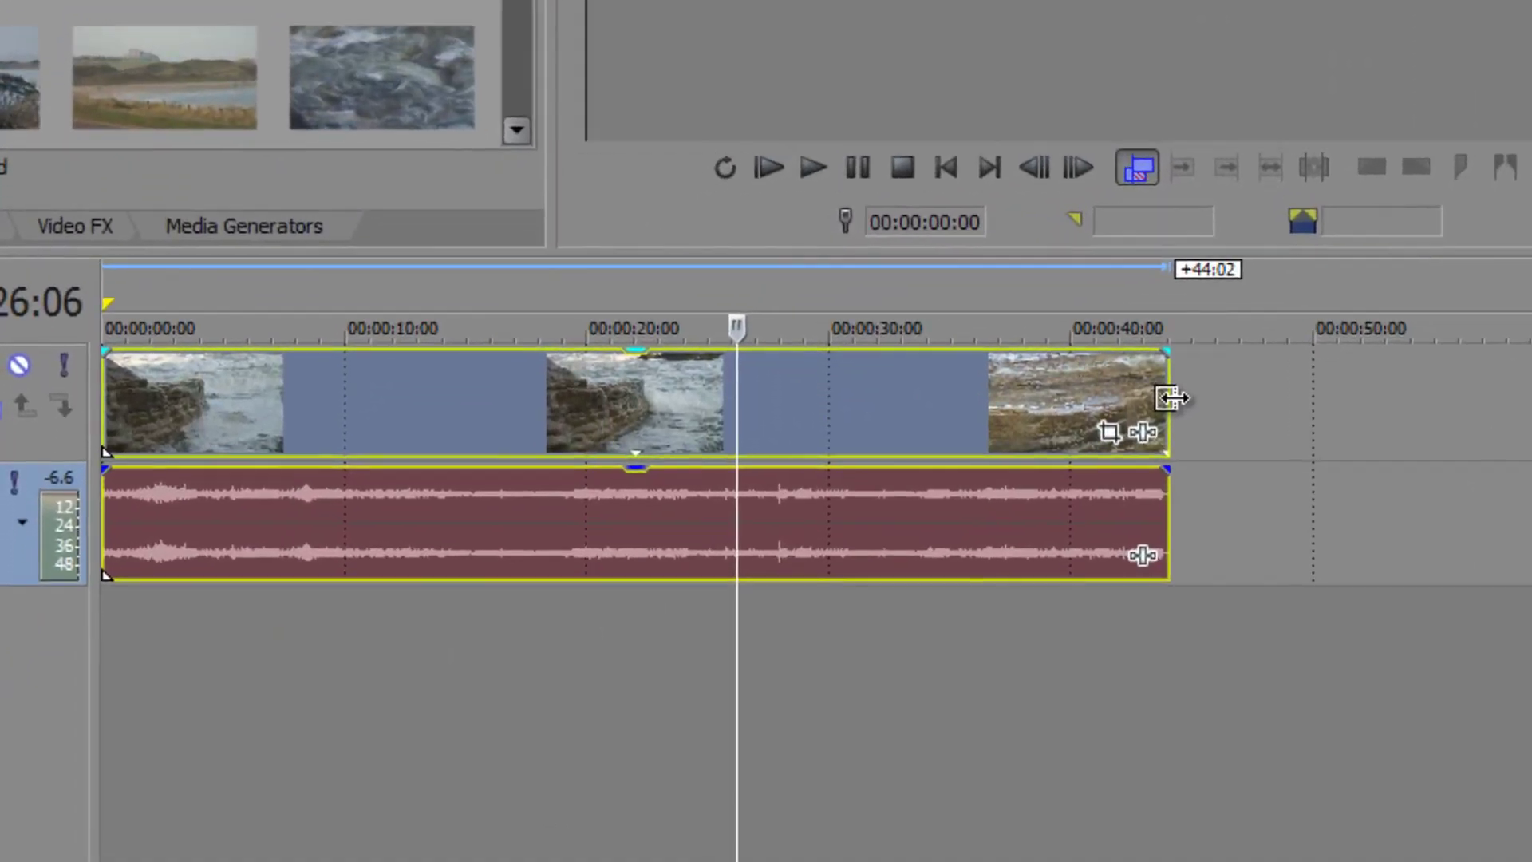
{"action": "left_click_drag", "start_coordinate": [1170, 399], "coordinate": [746, 438]}
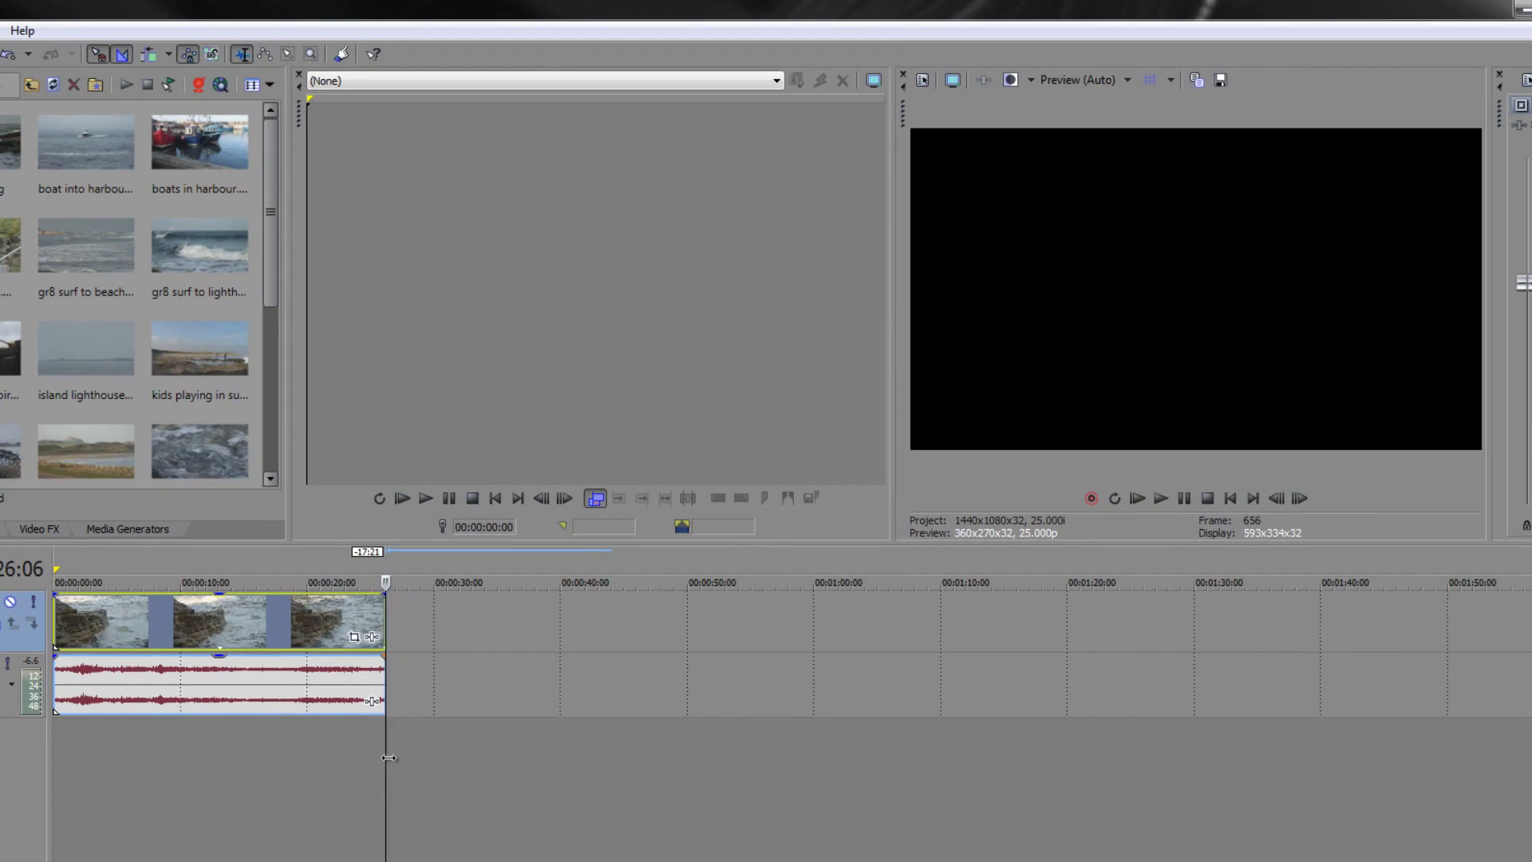
{"action": "left_click_drag", "start_coordinate": [308, 759], "coordinate": [208, 745]}
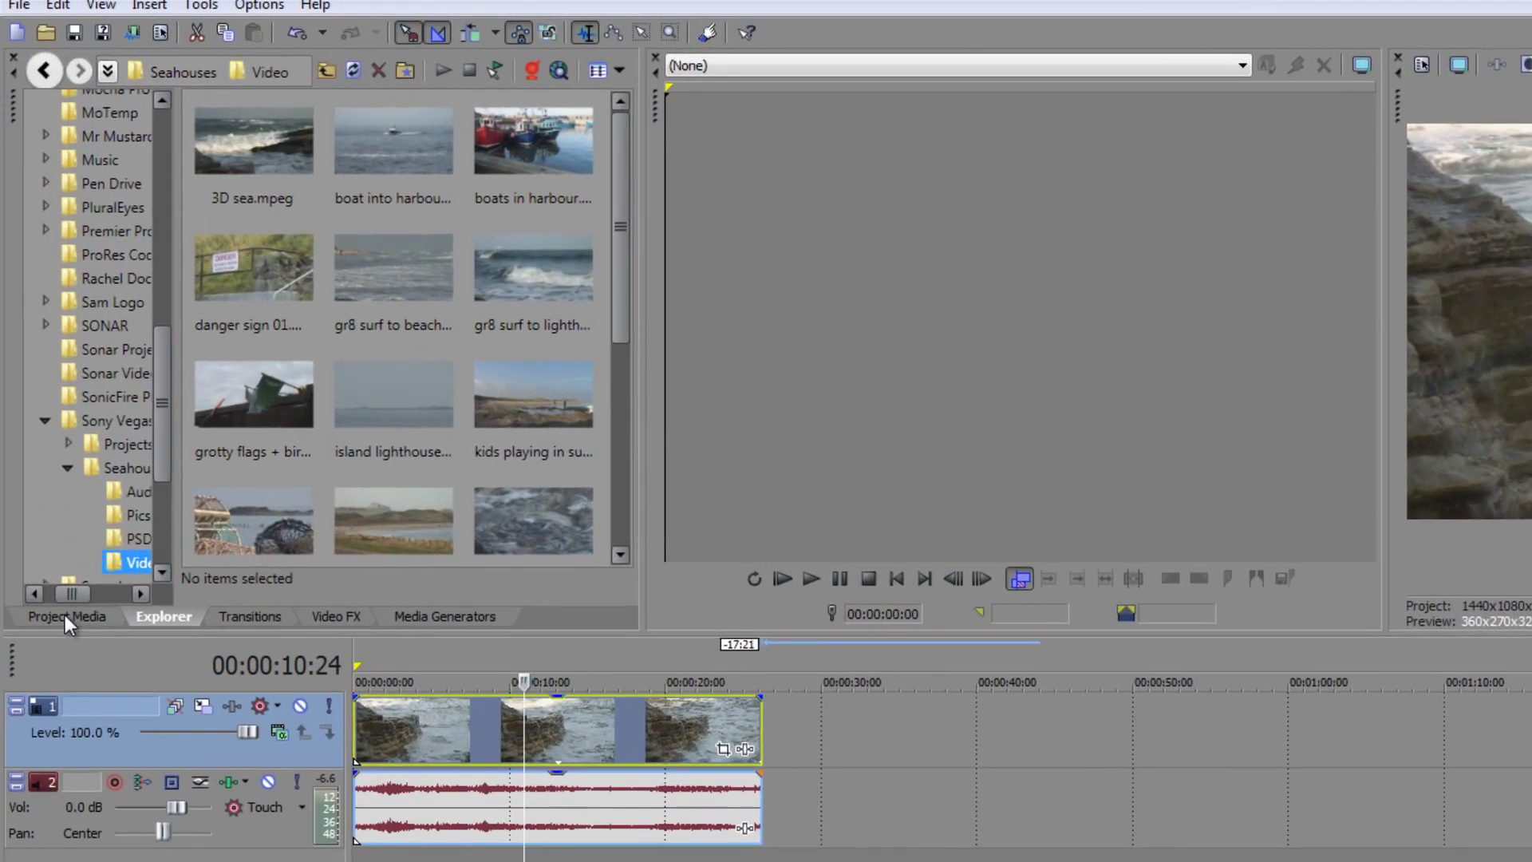
Review the clip and the view options in Project Media, and check the clip's source folder in Windows Explorer.
{"action": "left_click", "coordinate": [65, 615]}
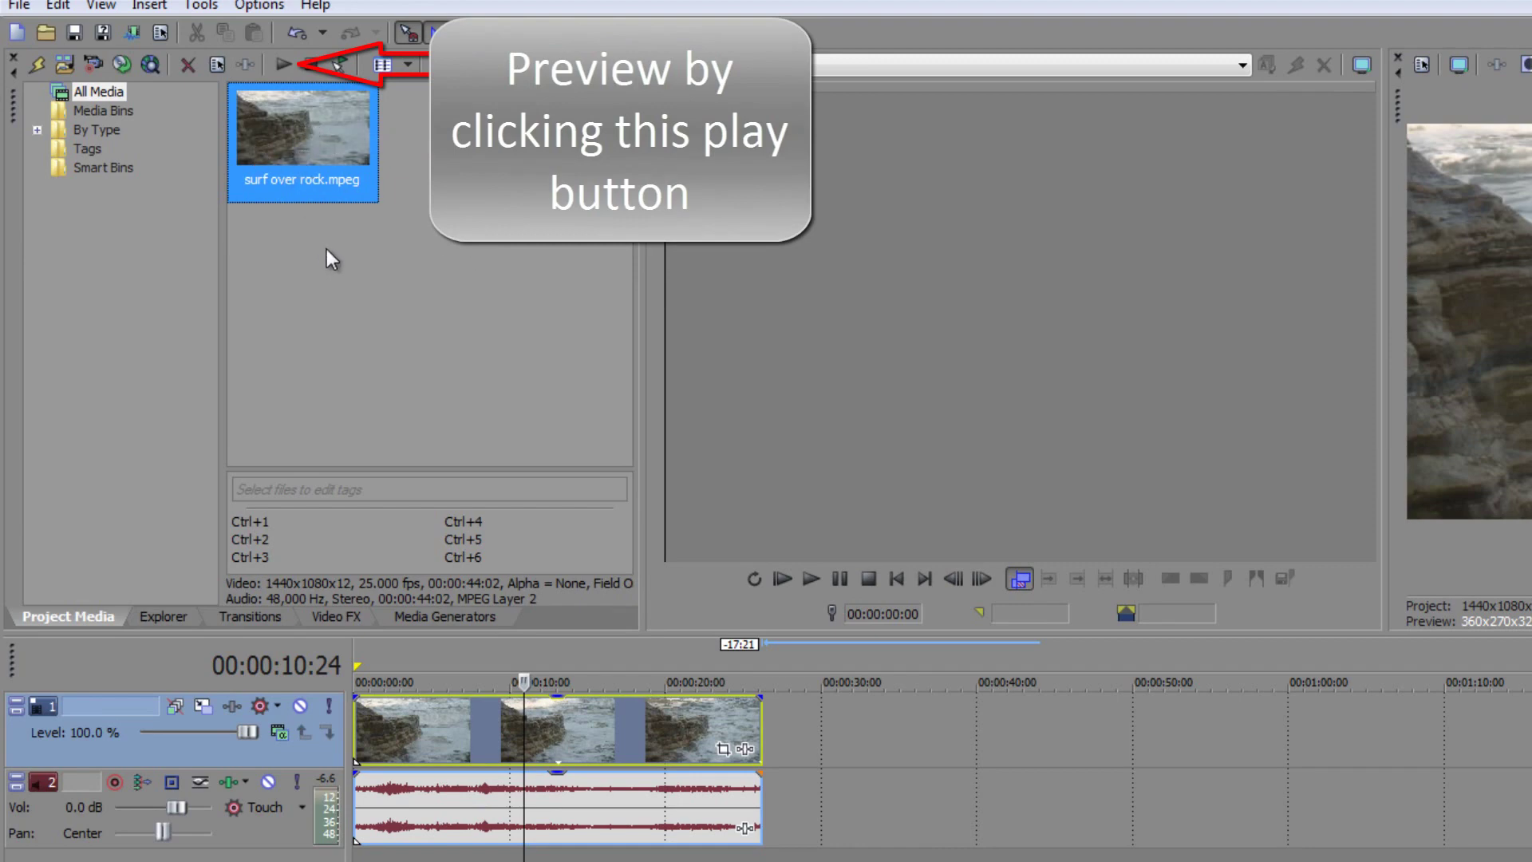
{"action": "left_click", "coordinate": [408, 64]}
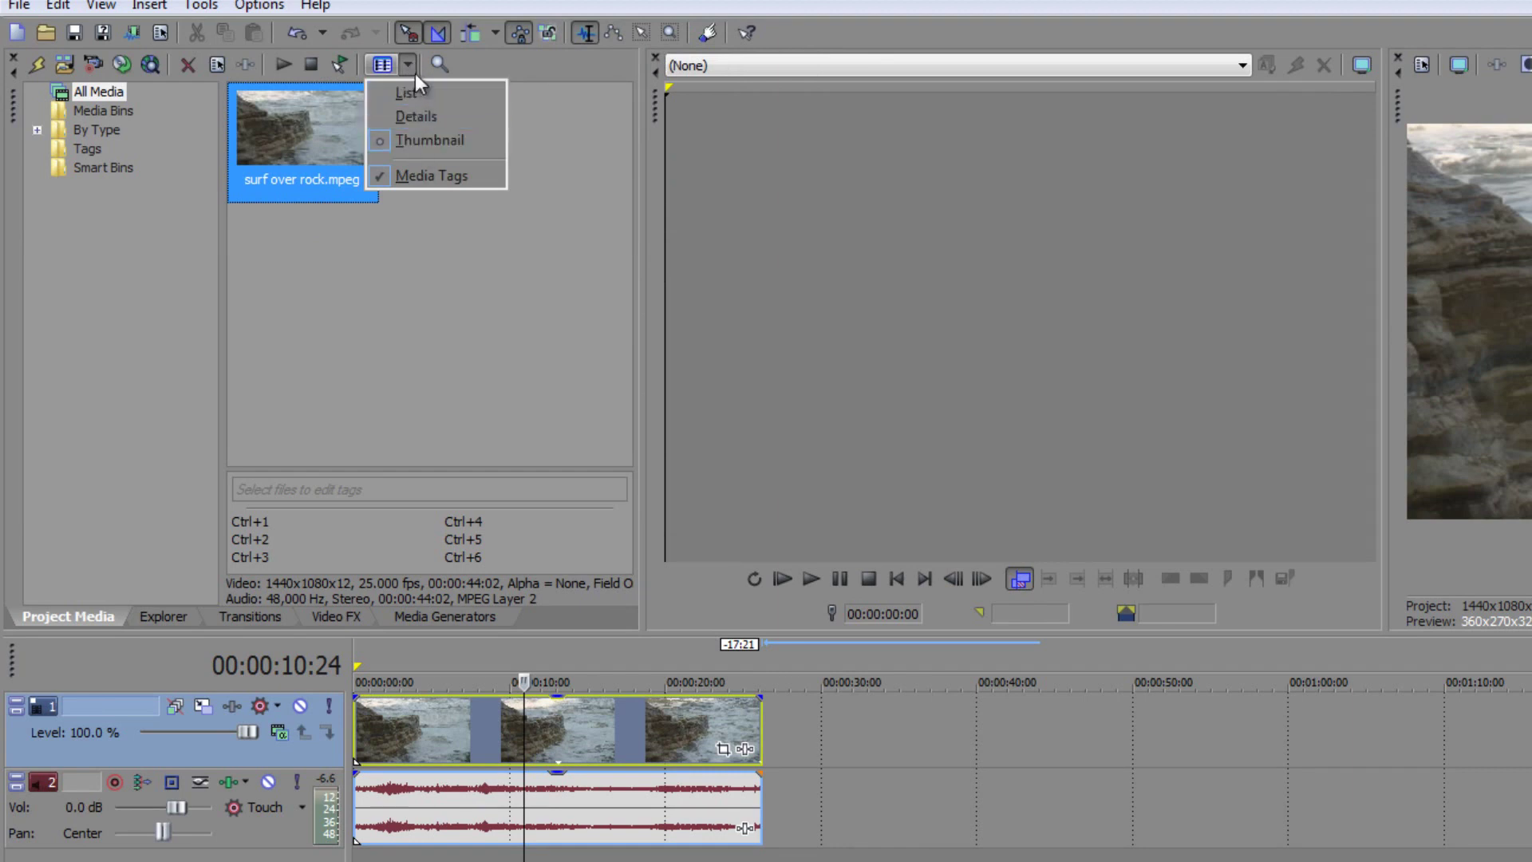
{"action": "left_click", "coordinate": [409, 64]}
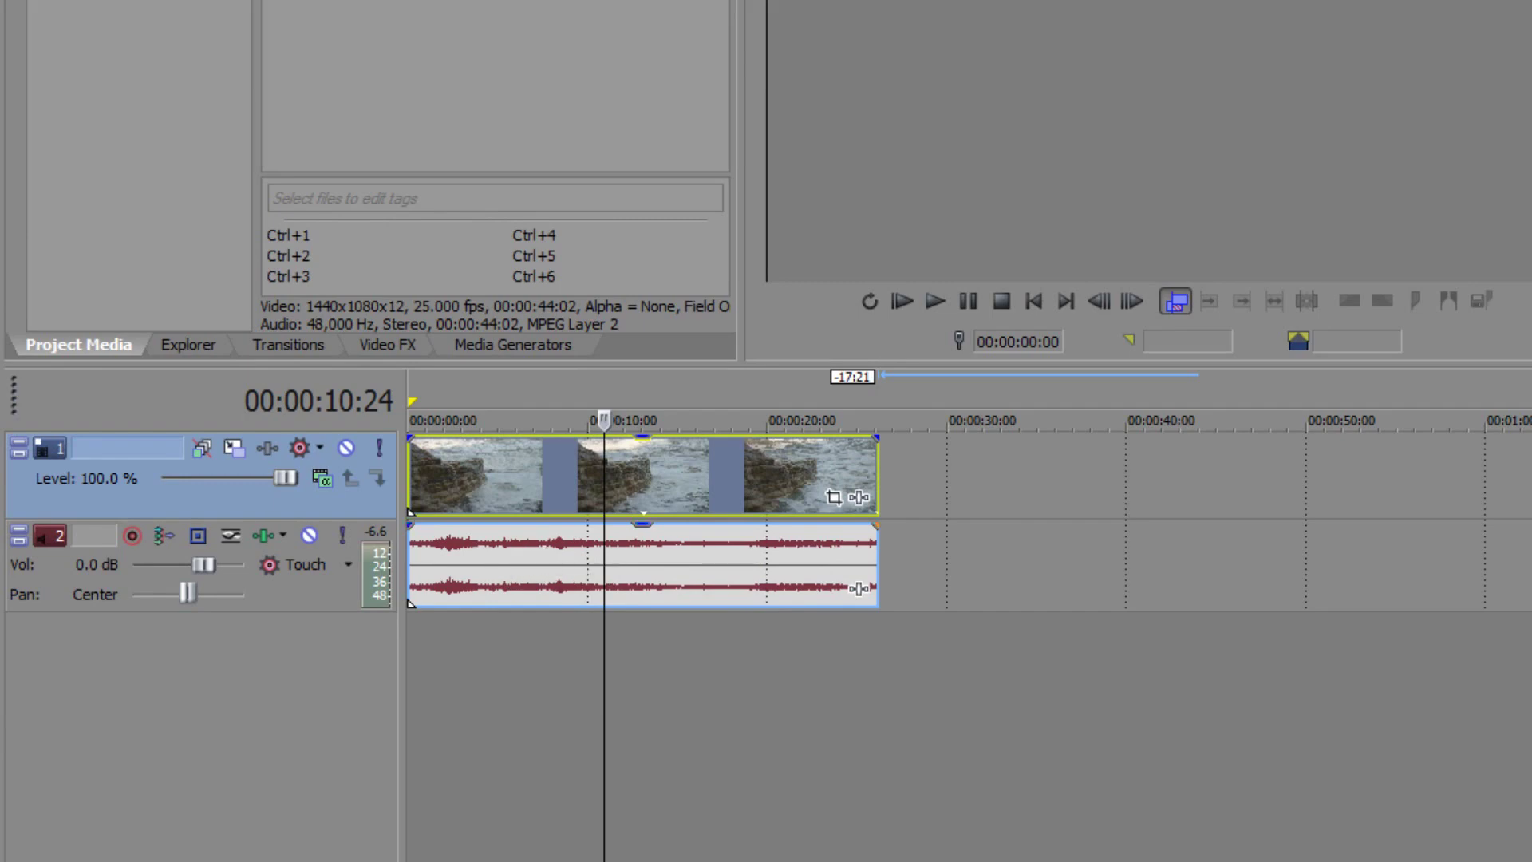
{"action": "left_click", "coordinate": [85, 831]}
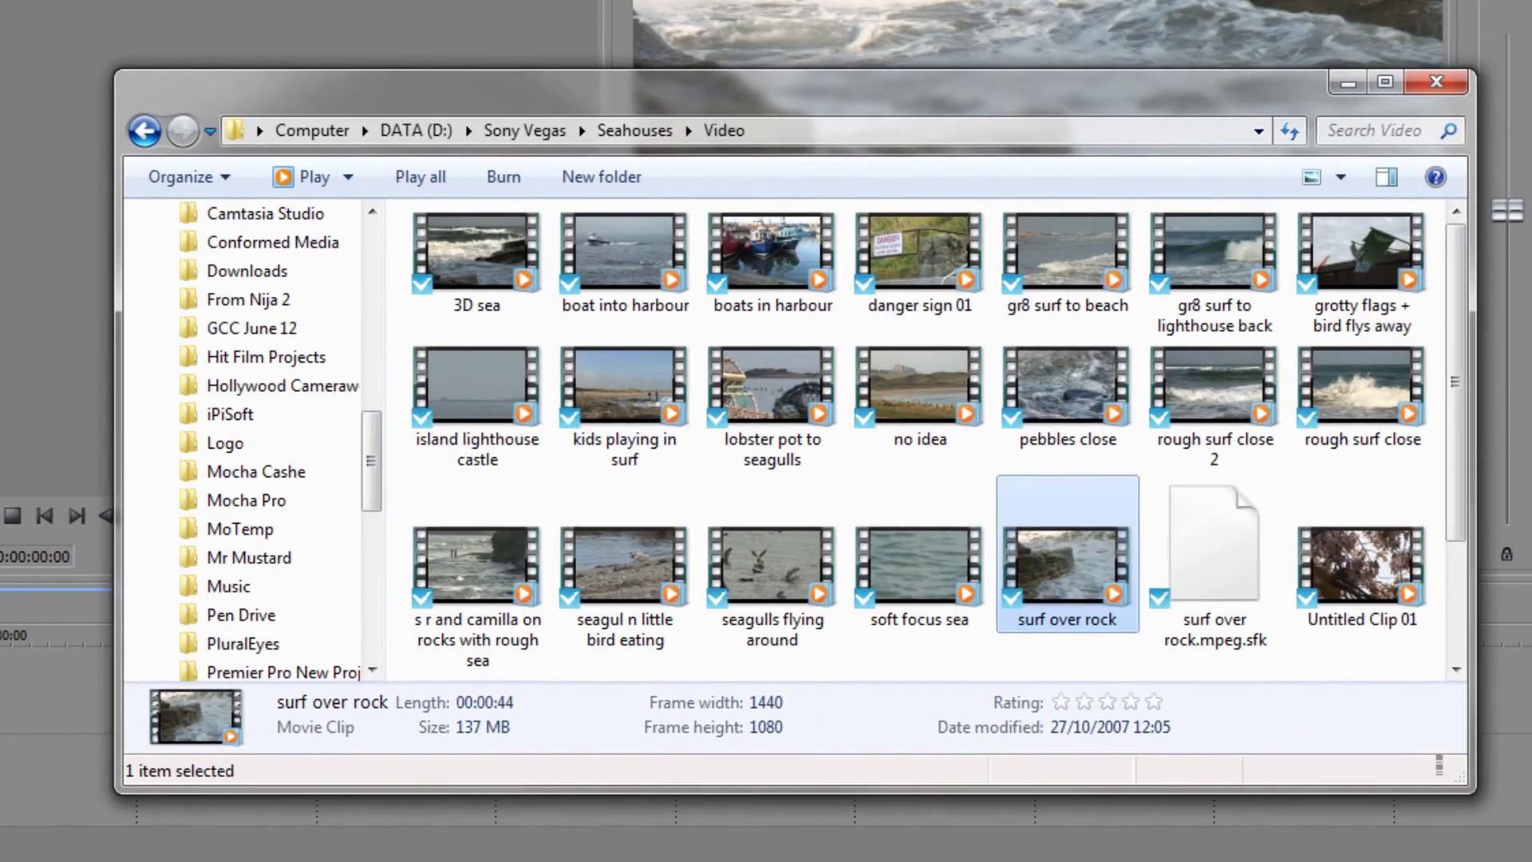
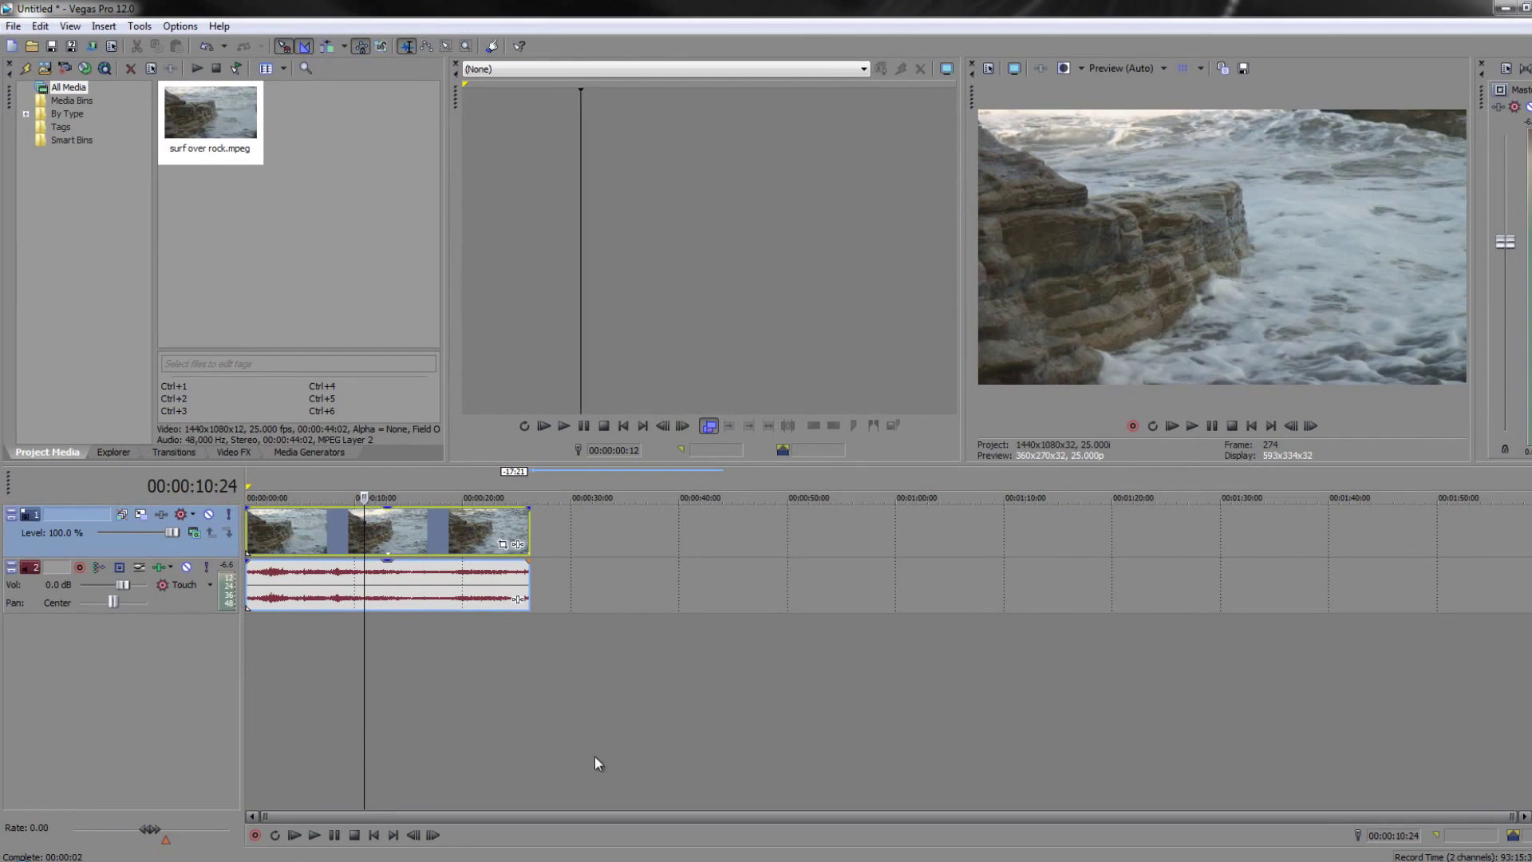
Play and pause the timeline in the video preview, and play it again from the paused position before stopping.
{"action": "left_click", "coordinate": [1192, 426]}
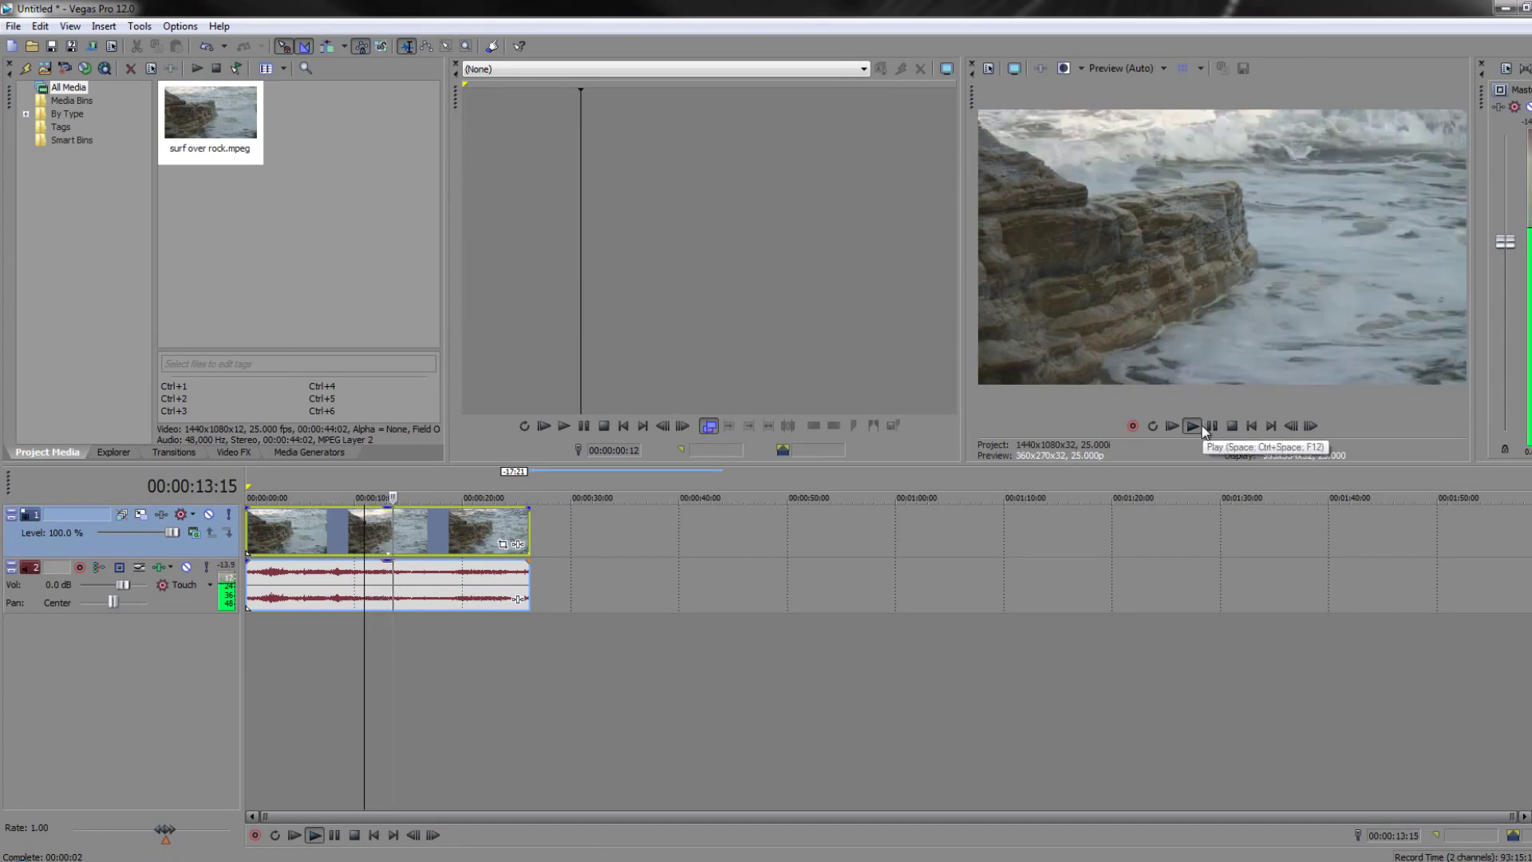
{"action": "left_click", "coordinate": [1212, 425]}
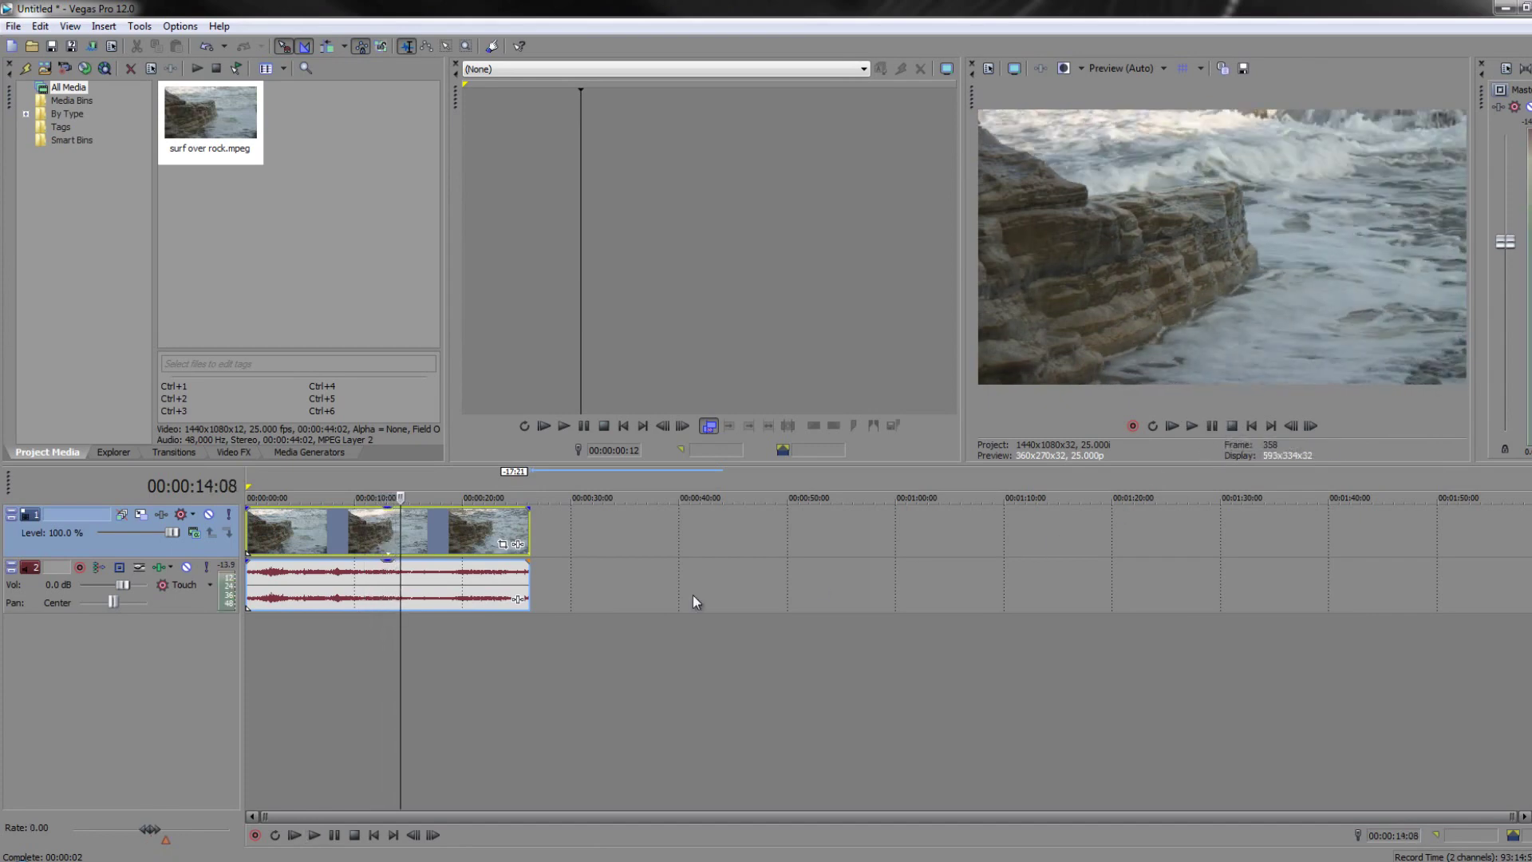
{"action": "key", "text": "space"}
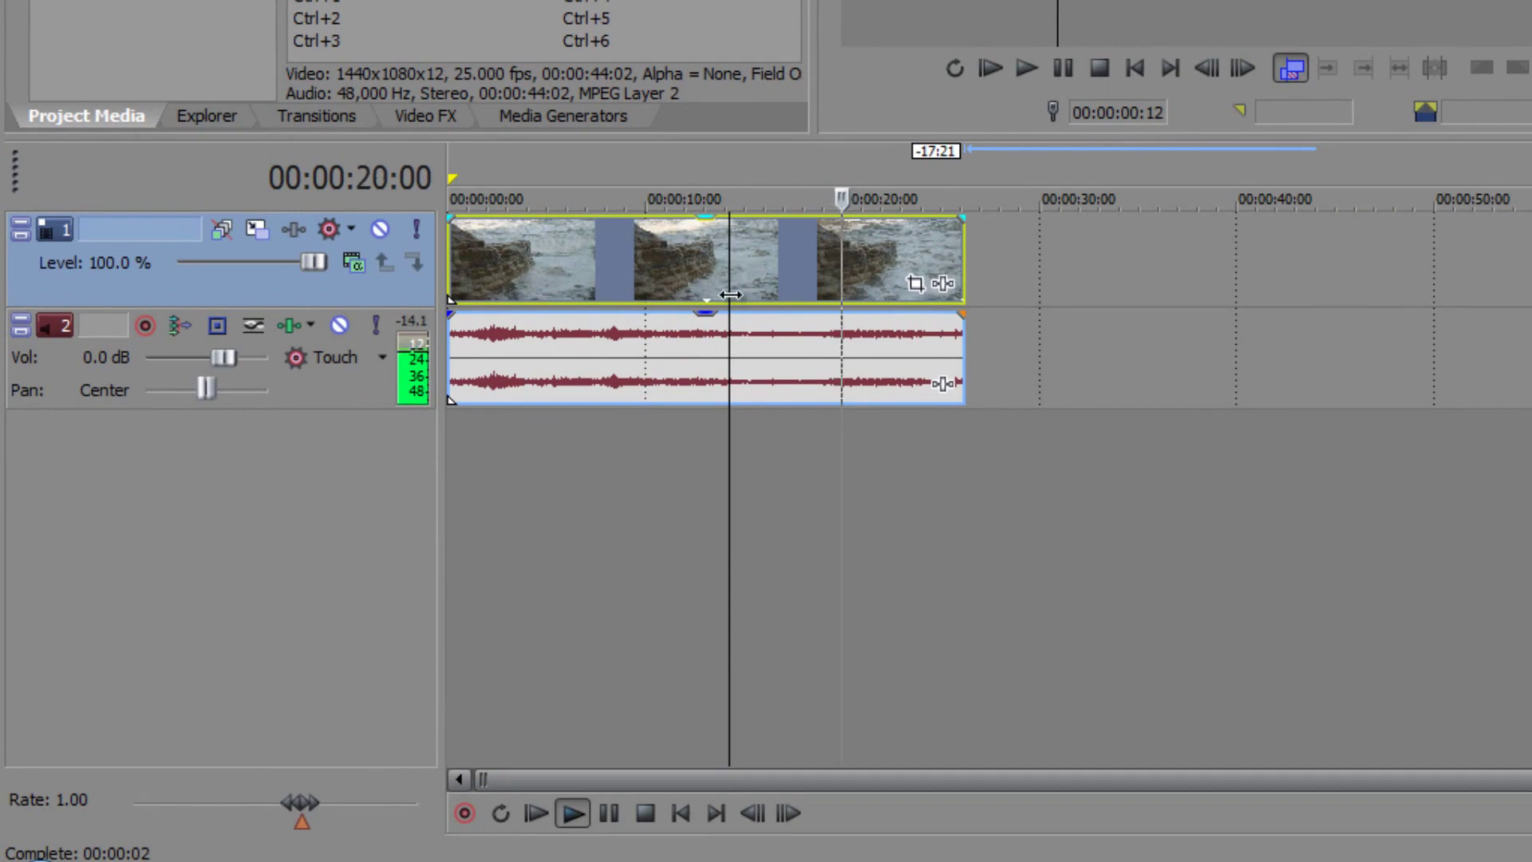
{"action": "key", "text": "space"}
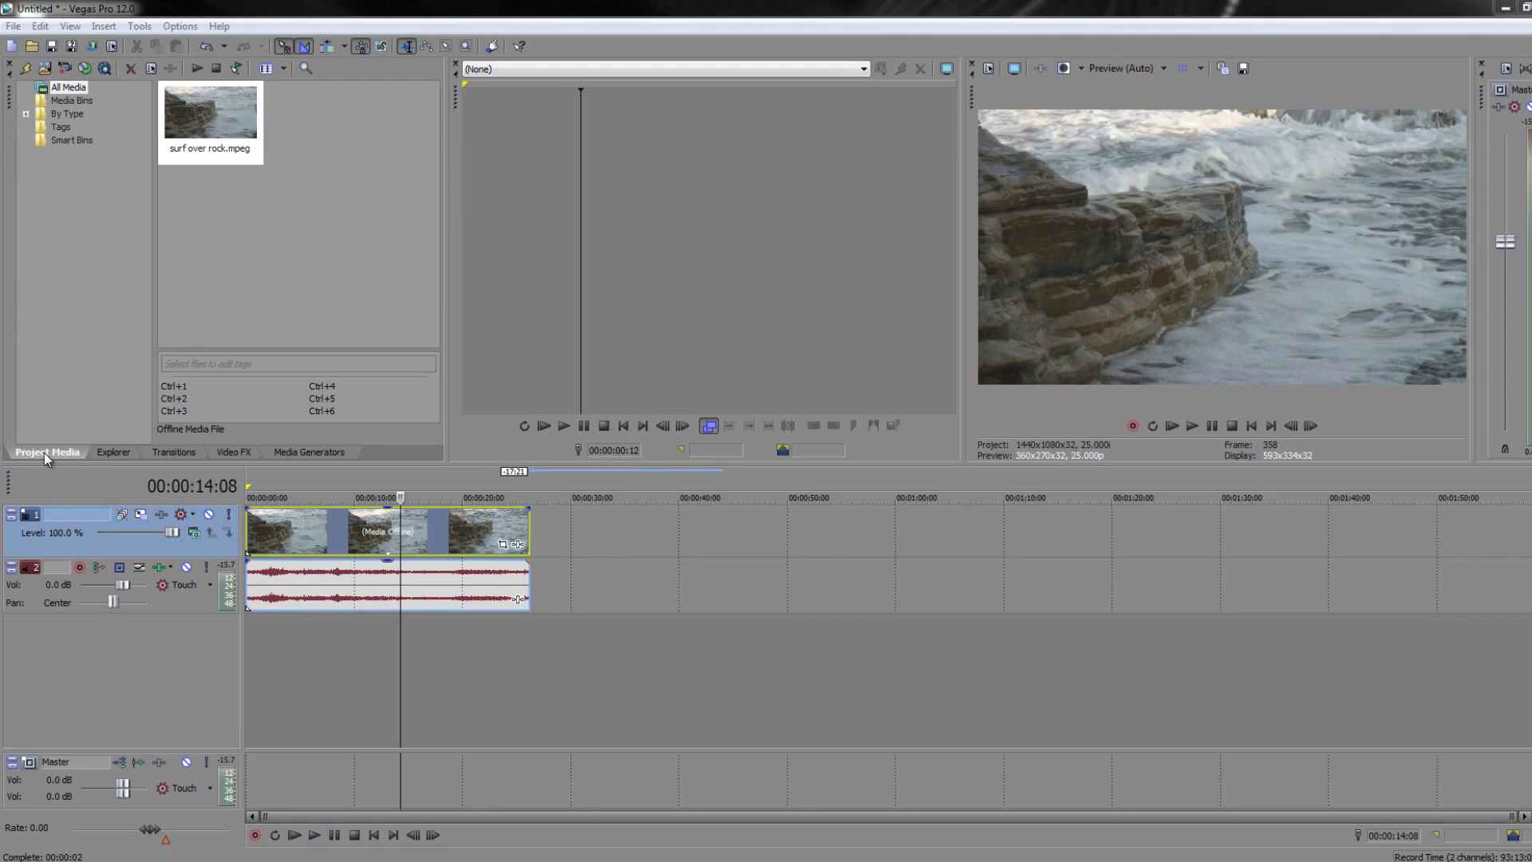
Try maximizing the Explorer window and the Video Preview window within the docking area, restoring the layout each time.
{"action": "left_click", "coordinate": [115, 452]}
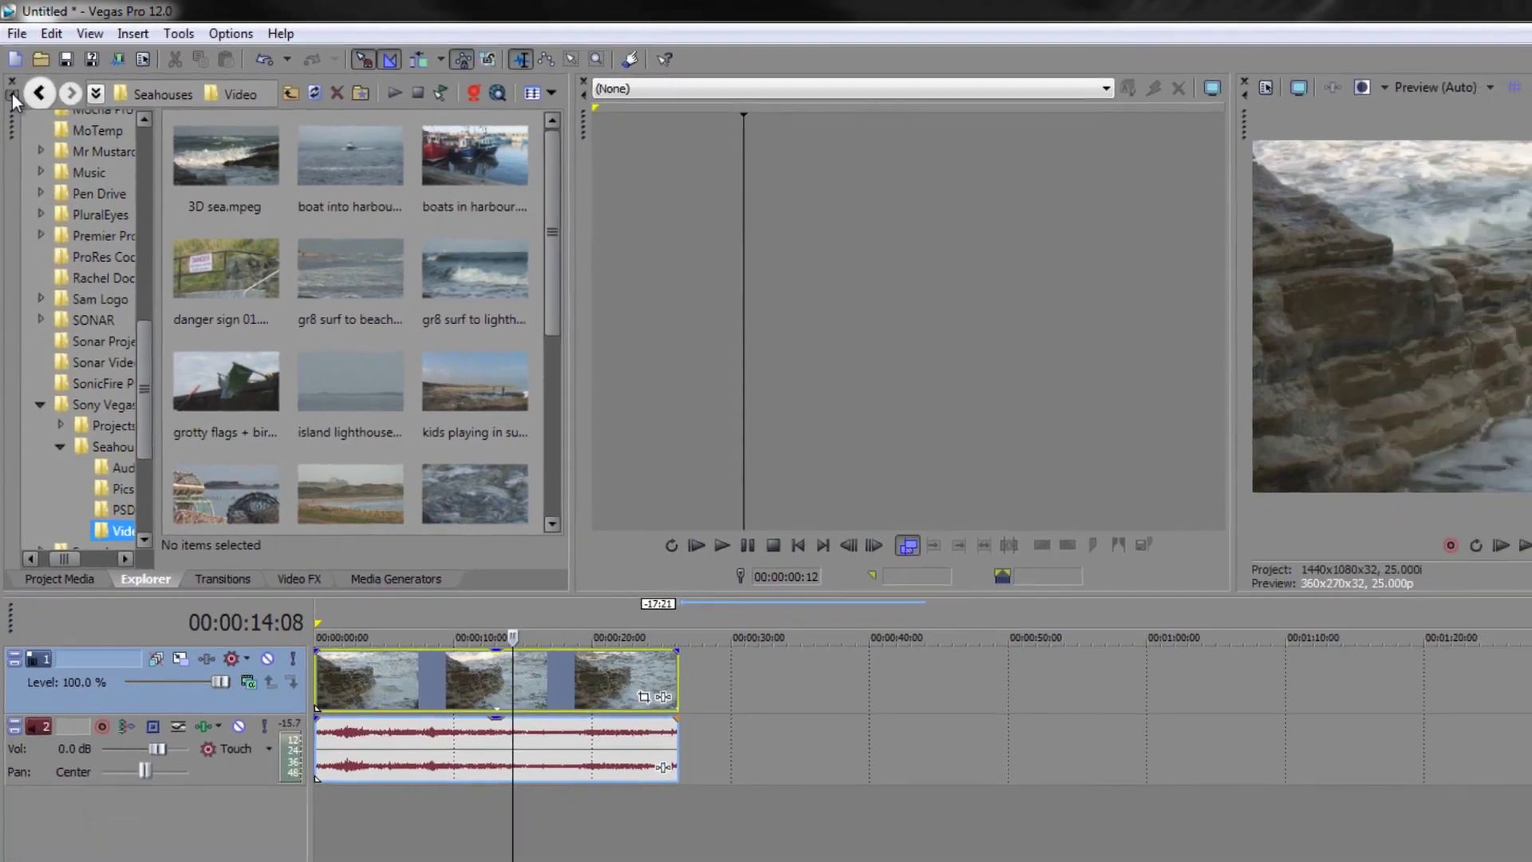
{"action": "left_click", "coordinate": [14, 108]}
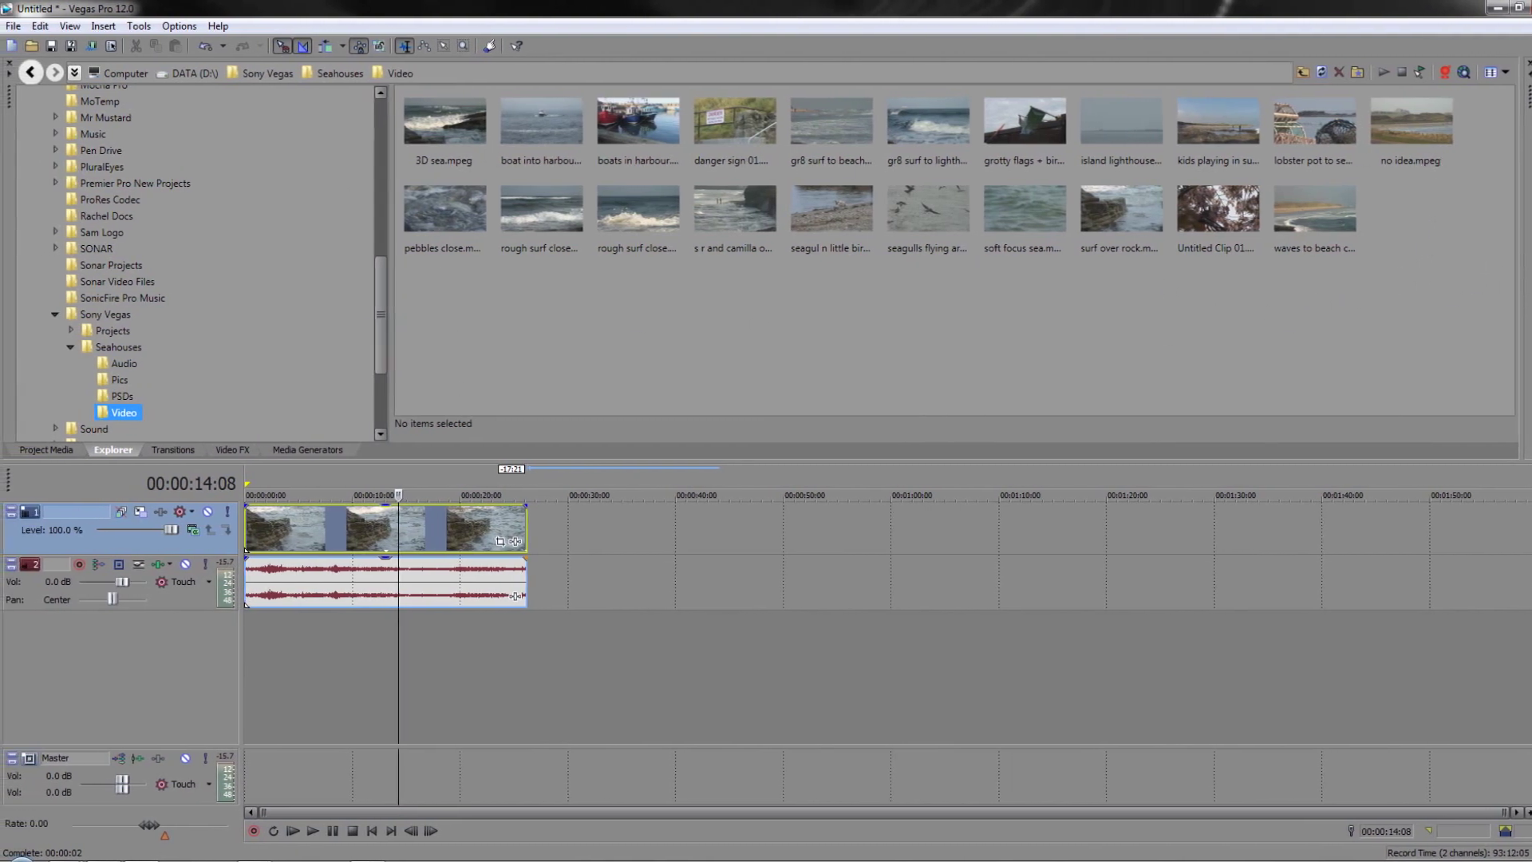
{"action": "left_click", "coordinate": [10, 79]}
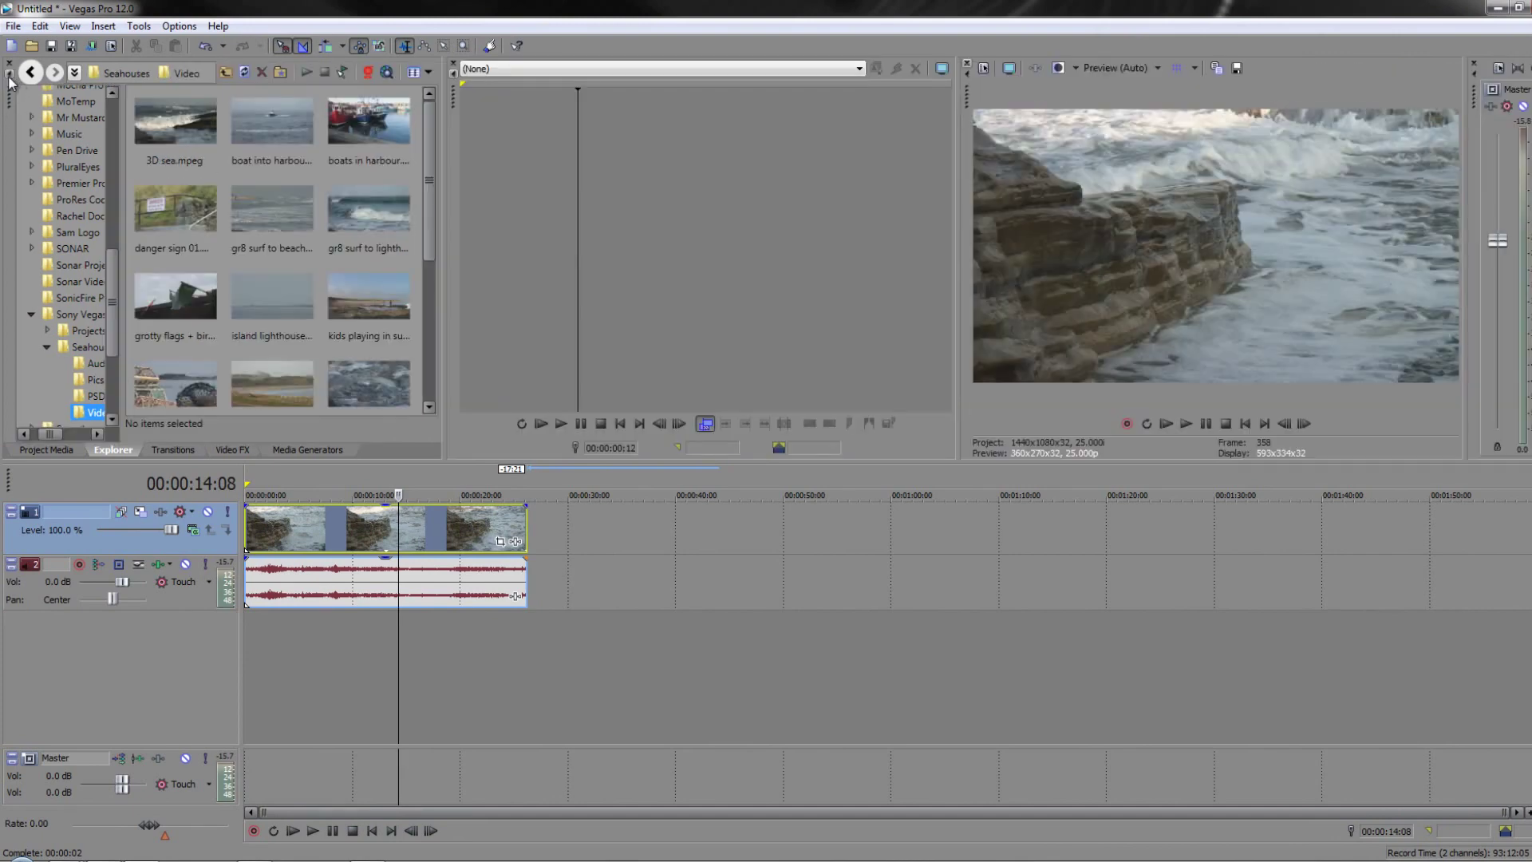
{"action": "left_click", "coordinate": [10, 79]}
{"action": "left_click", "coordinate": [9, 79]}
{"action": "left_click", "coordinate": [966, 71]}
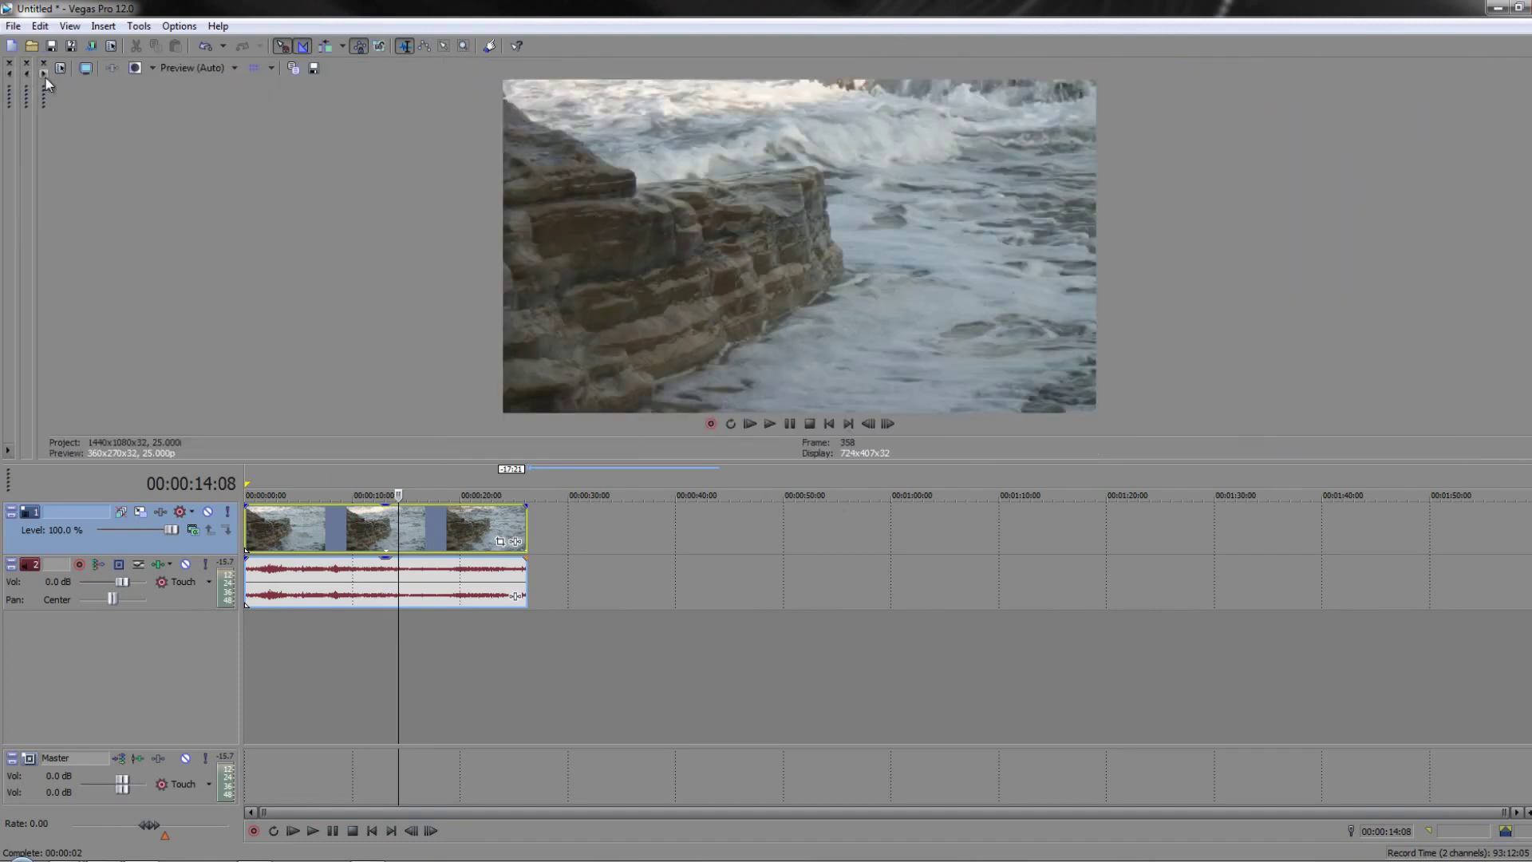
{"action": "left_click", "coordinate": [46, 77]}
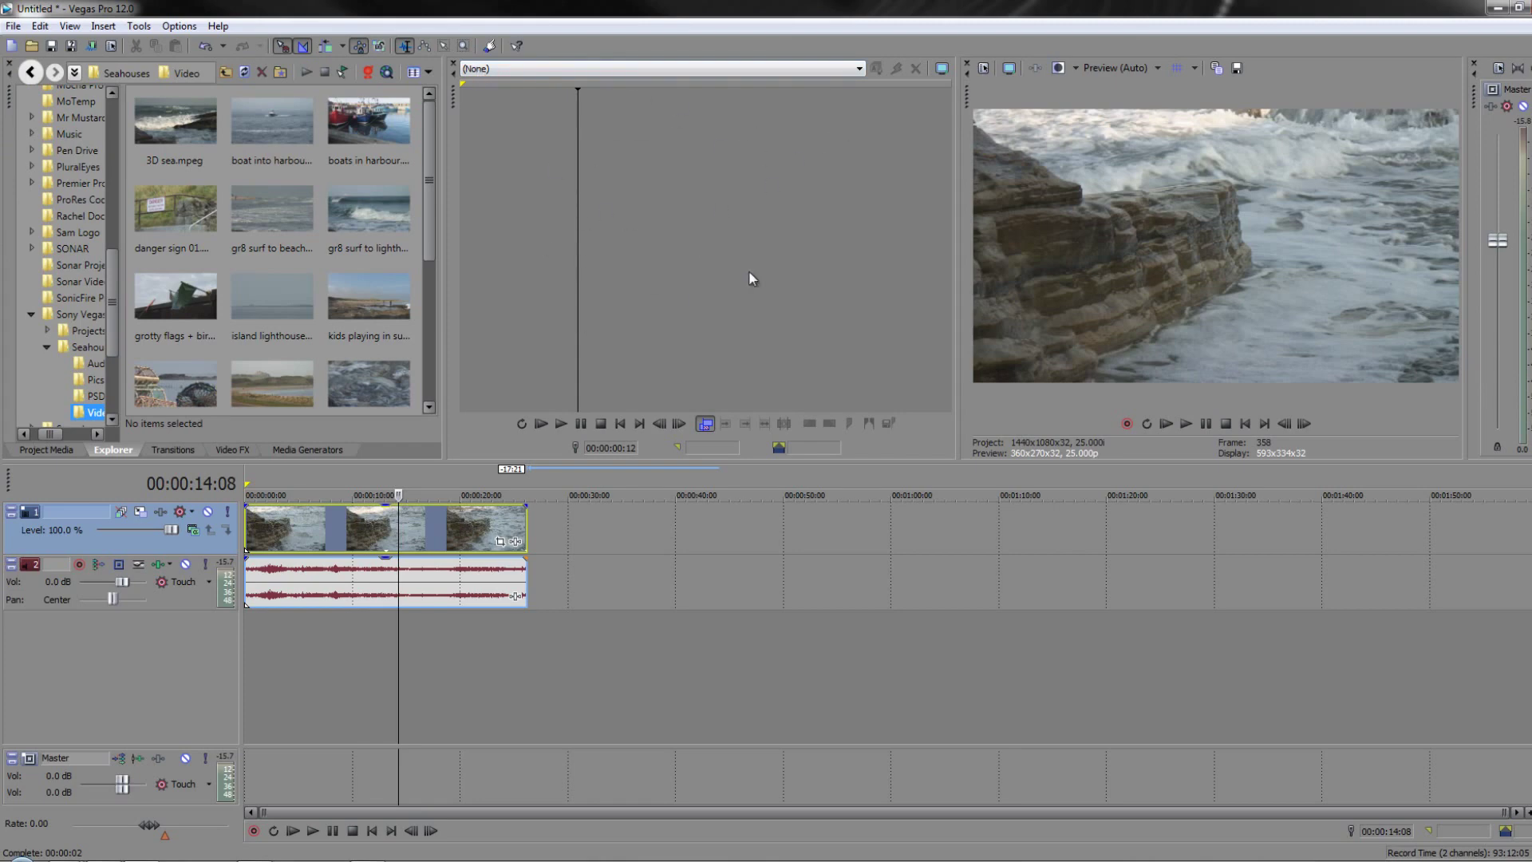
Close the Trimmer window and enlarge the Video Preview by widening it and making the upper docking area taller.
{"action": "left_click", "coordinate": [457, 62]}
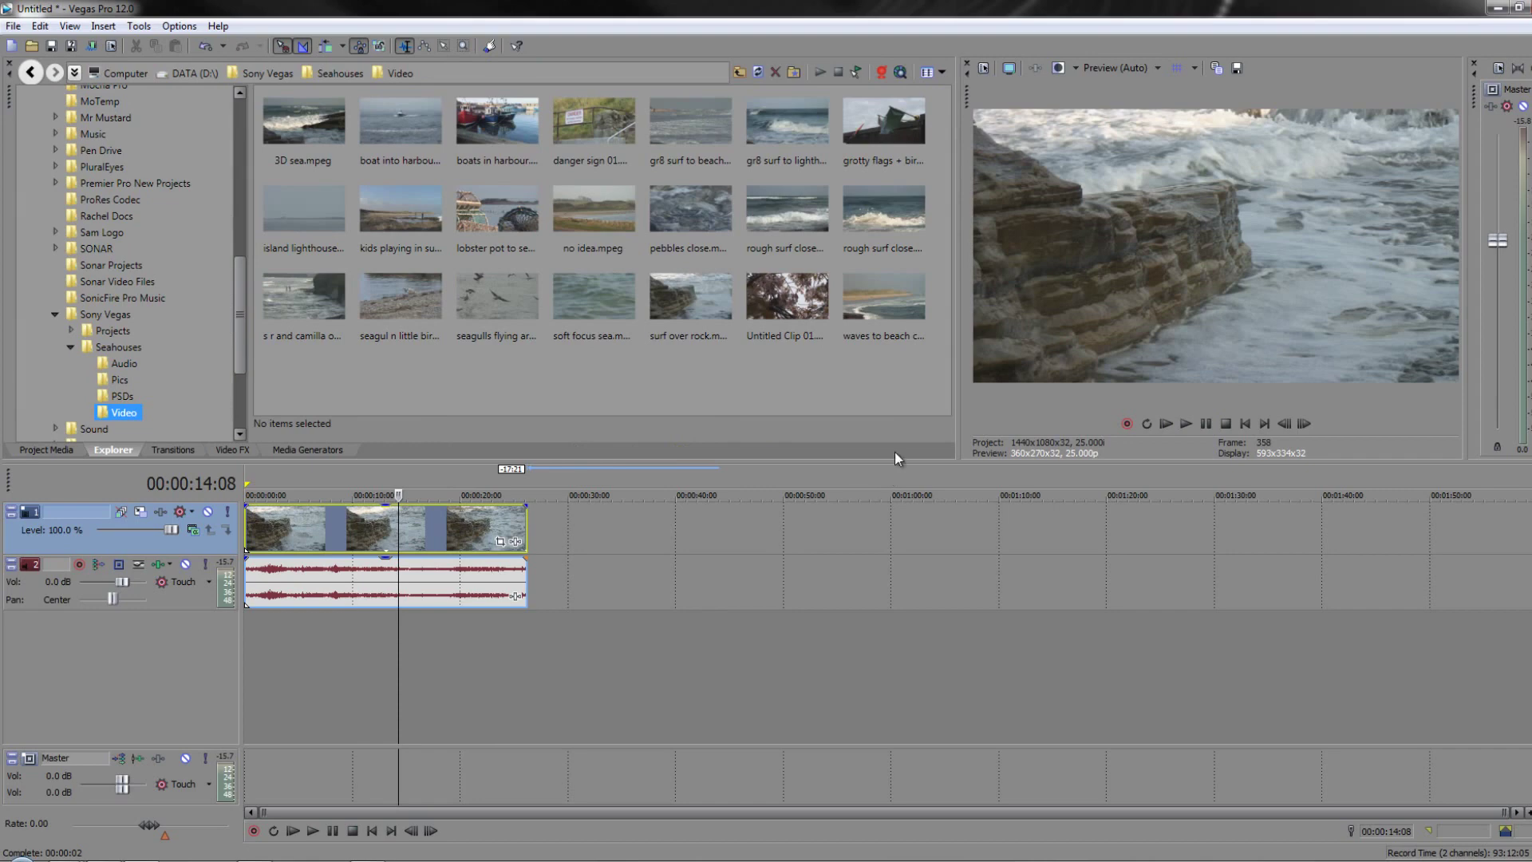
{"action": "left_click_drag", "start_coordinate": [958, 353], "coordinate": [835, 374]}
{"action": "left_click_drag", "start_coordinate": [846, 462], "coordinate": [829, 523]}
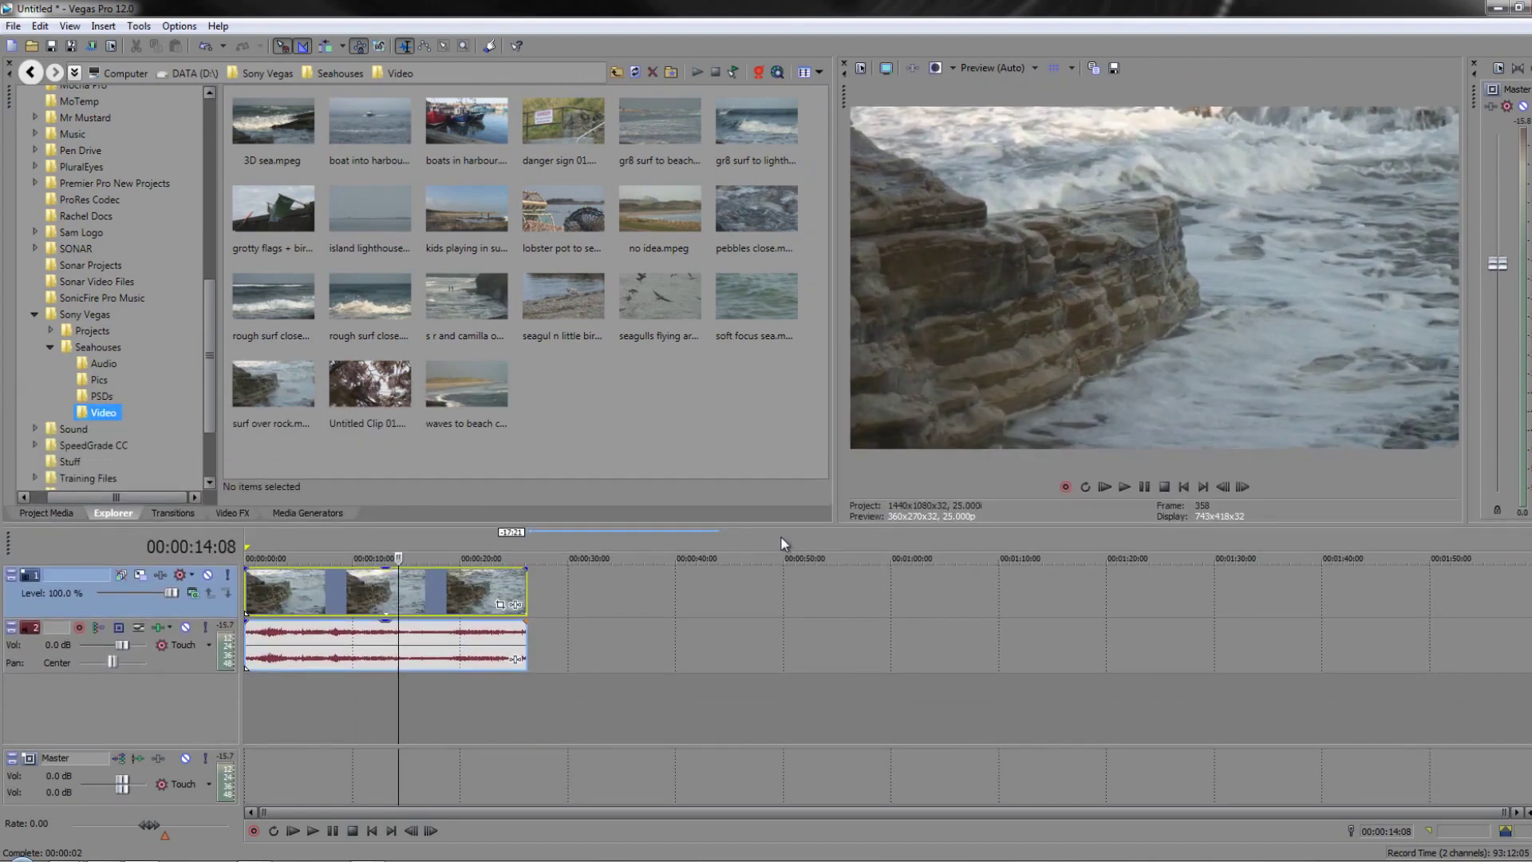
Close the Video Preview window and reopen it in the docking area.
{"action": "left_click", "coordinate": [844, 65]}
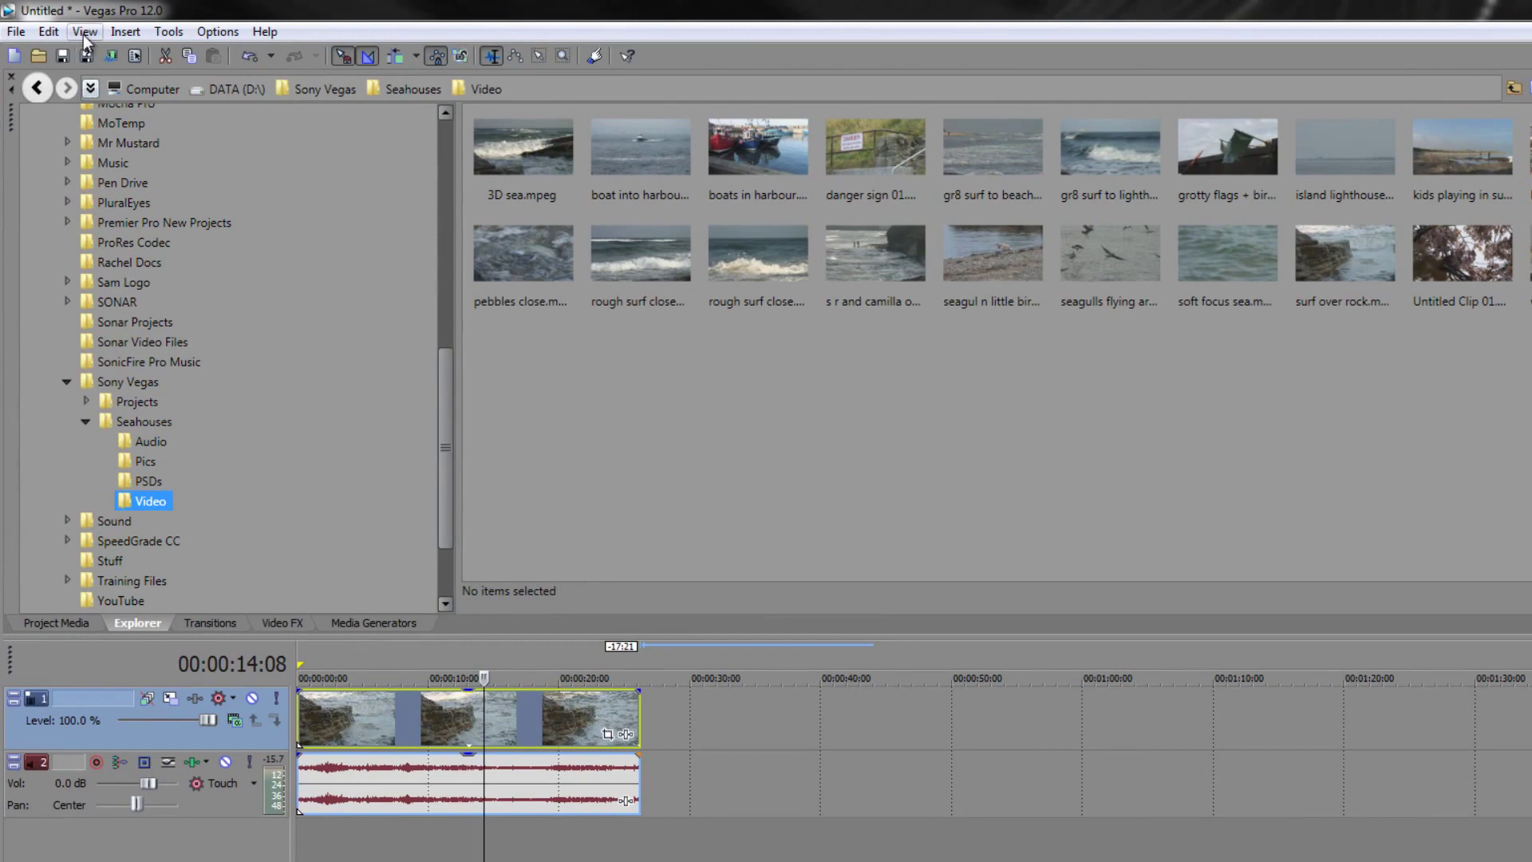
{"action": "left_click", "coordinate": [83, 35]}
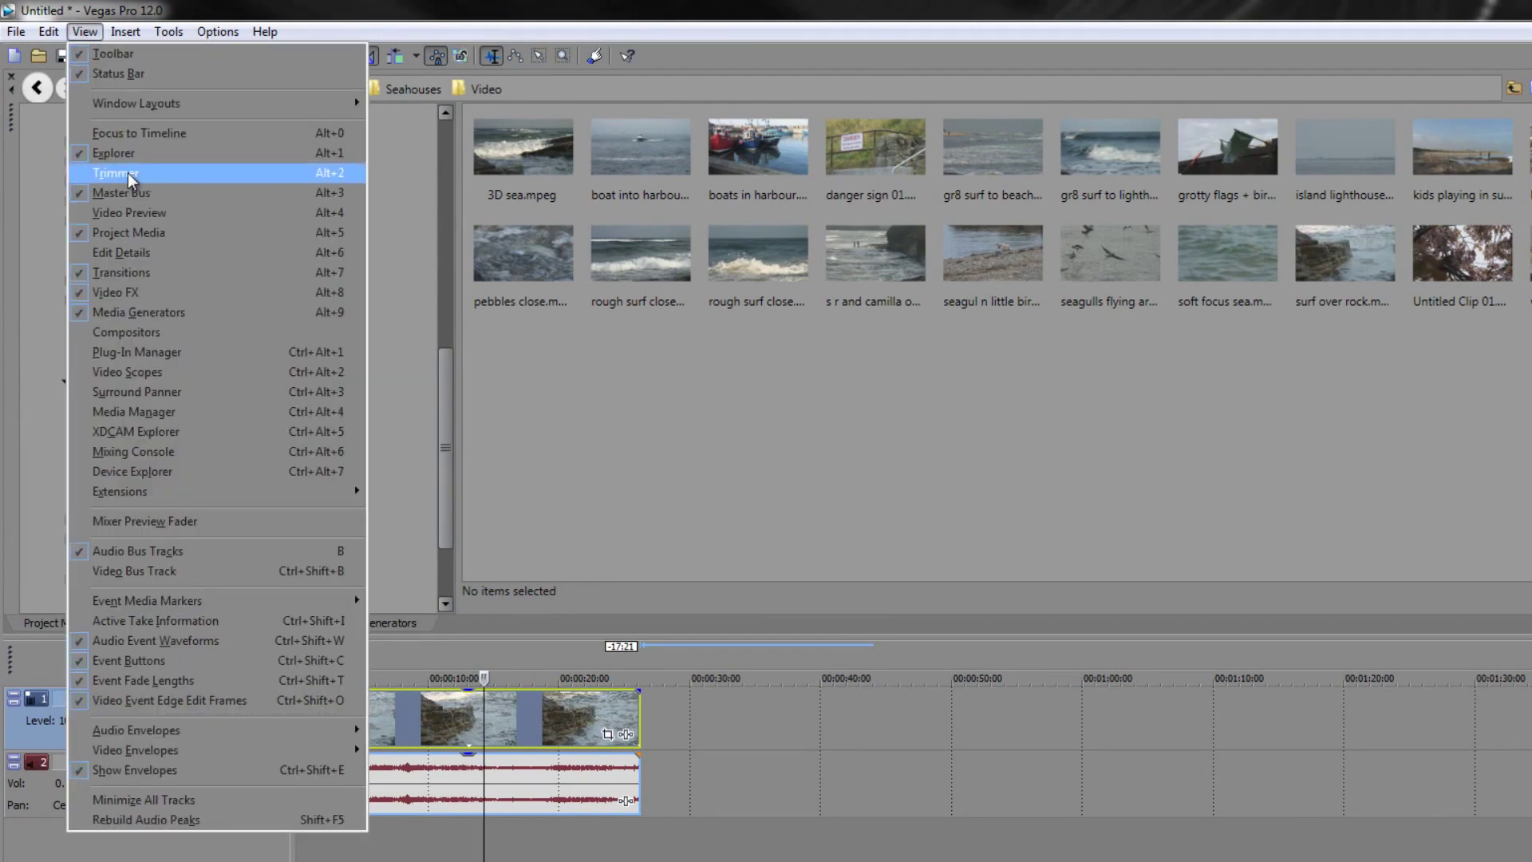
{"action": "left_click", "coordinate": [131, 214]}
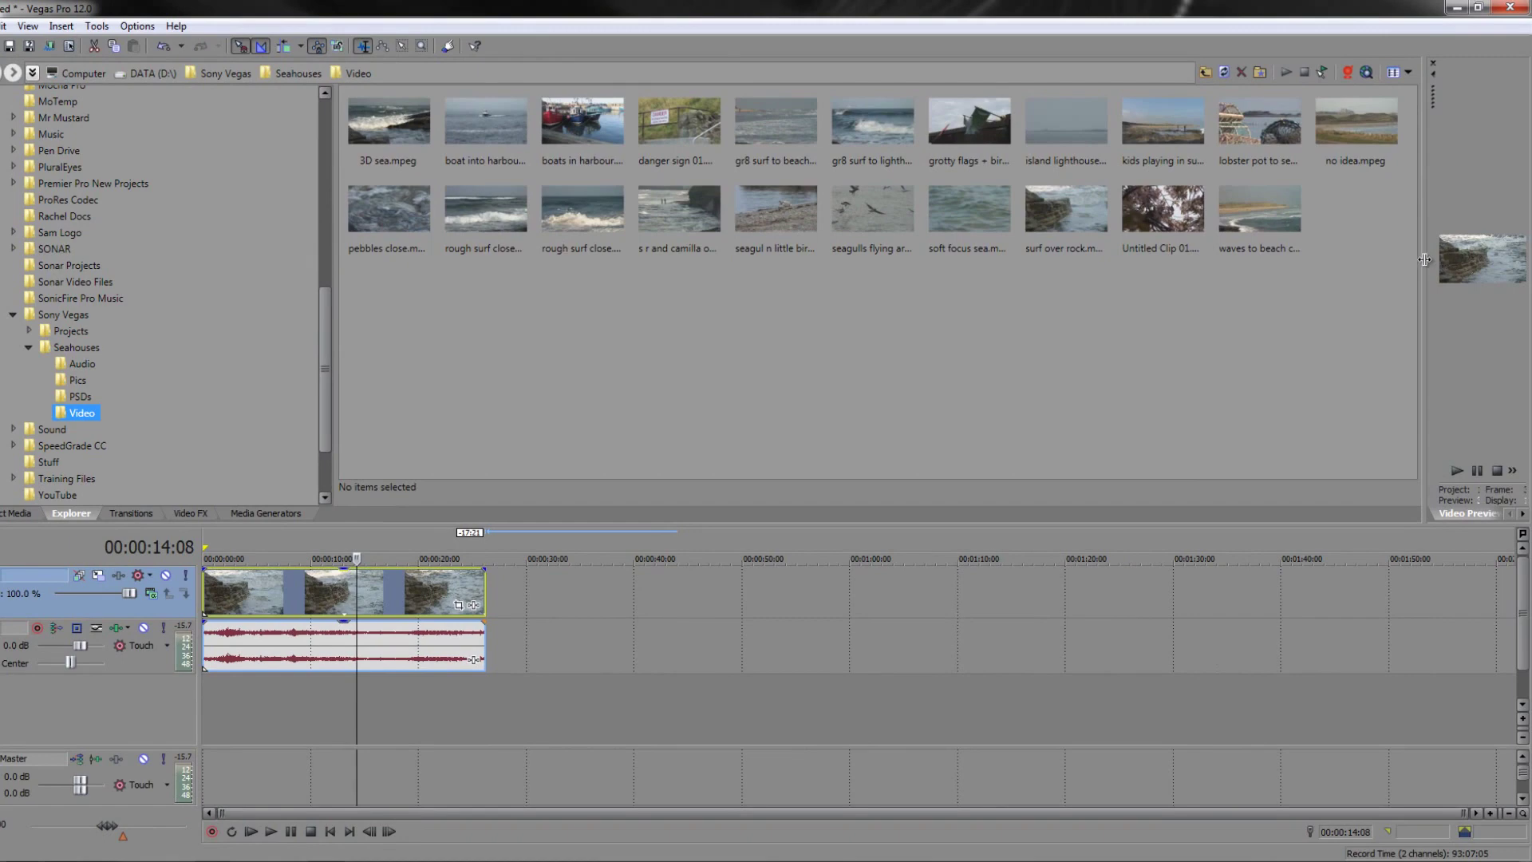
Enlarge the Video Preview and reopen the Trimmer window beside it in the docking area.
{"action": "left_click_drag", "start_coordinate": [1425, 259], "coordinate": [874, 285]}
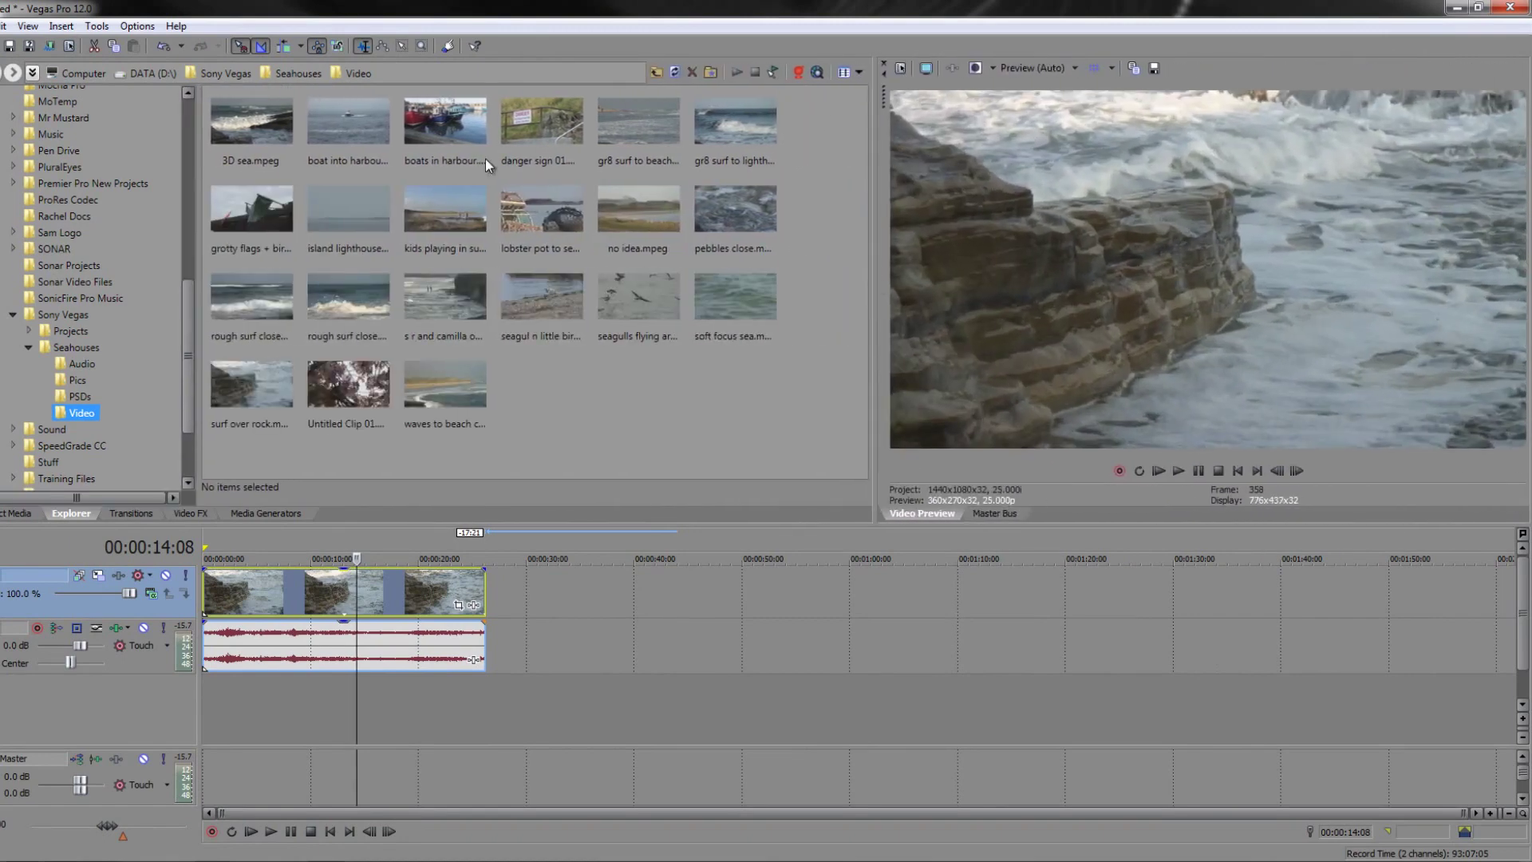
{"action": "left_click", "coordinate": [34, 32]}
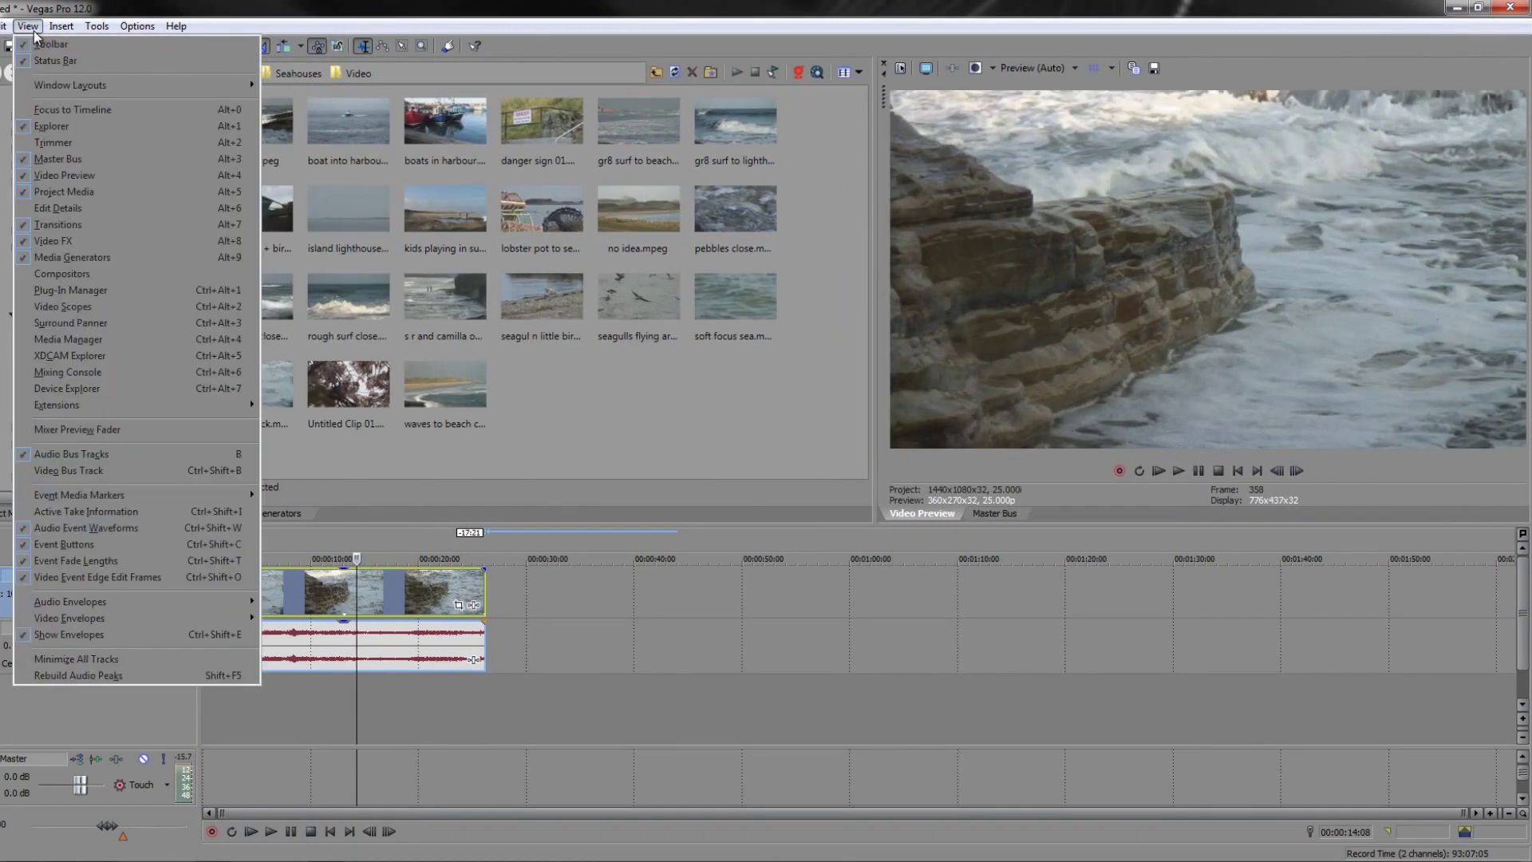
{"action": "left_click", "coordinate": [39, 155]}
{"action": "left_click_drag", "start_coordinate": [878, 275], "coordinate": [945, 282]}
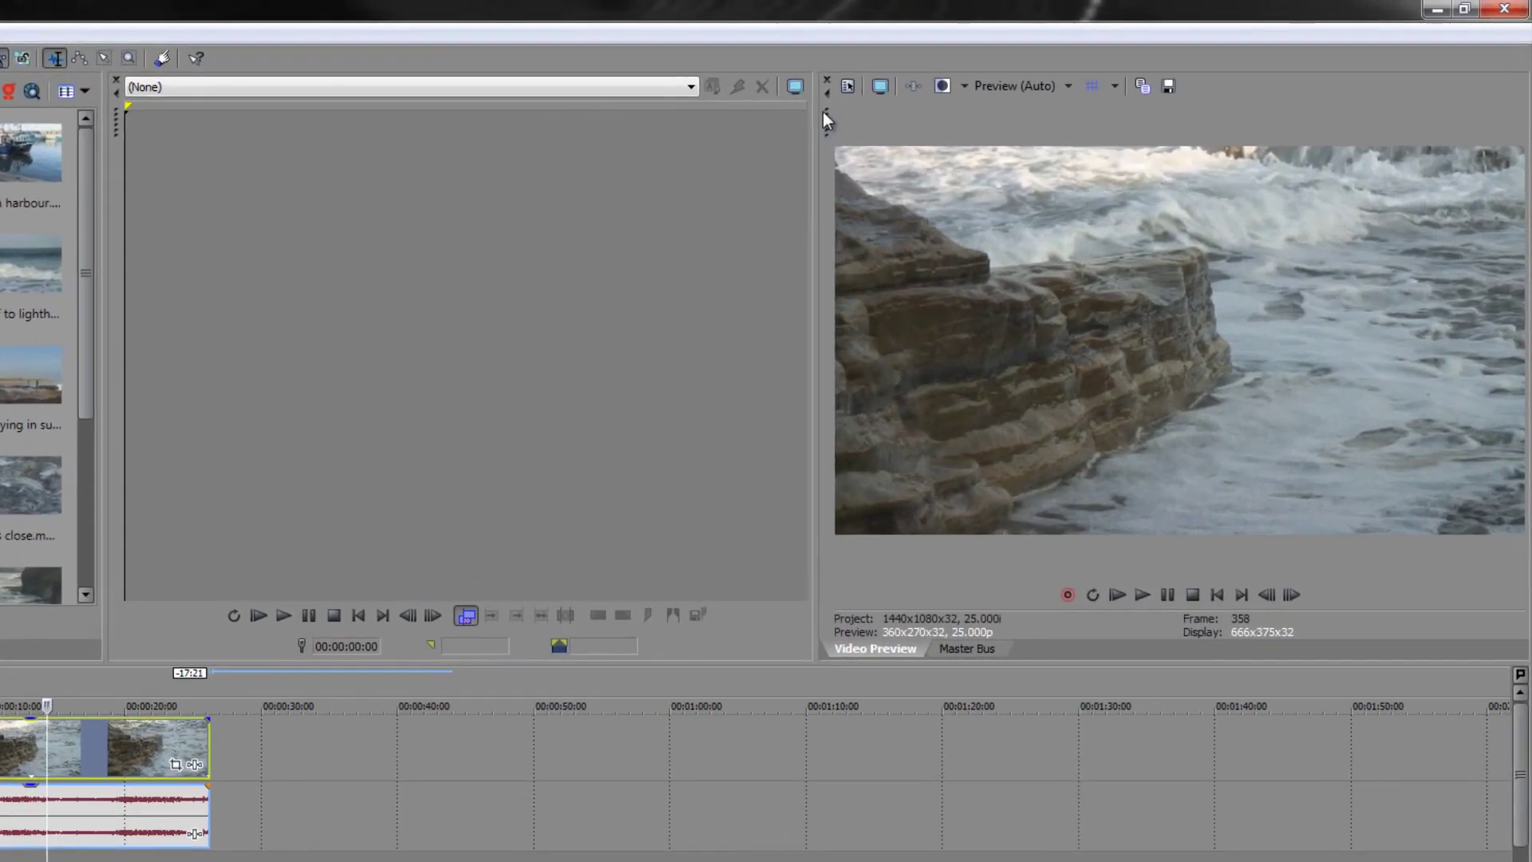
Undock the Video Preview as a floating window, move it around, and redock it on the far side of the Master Bus.
{"action": "left_click_drag", "start_coordinate": [825, 123], "coordinate": [1026, 94]}
{"action": "left_click_drag", "start_coordinate": [926, 139], "coordinate": [291, 292]}
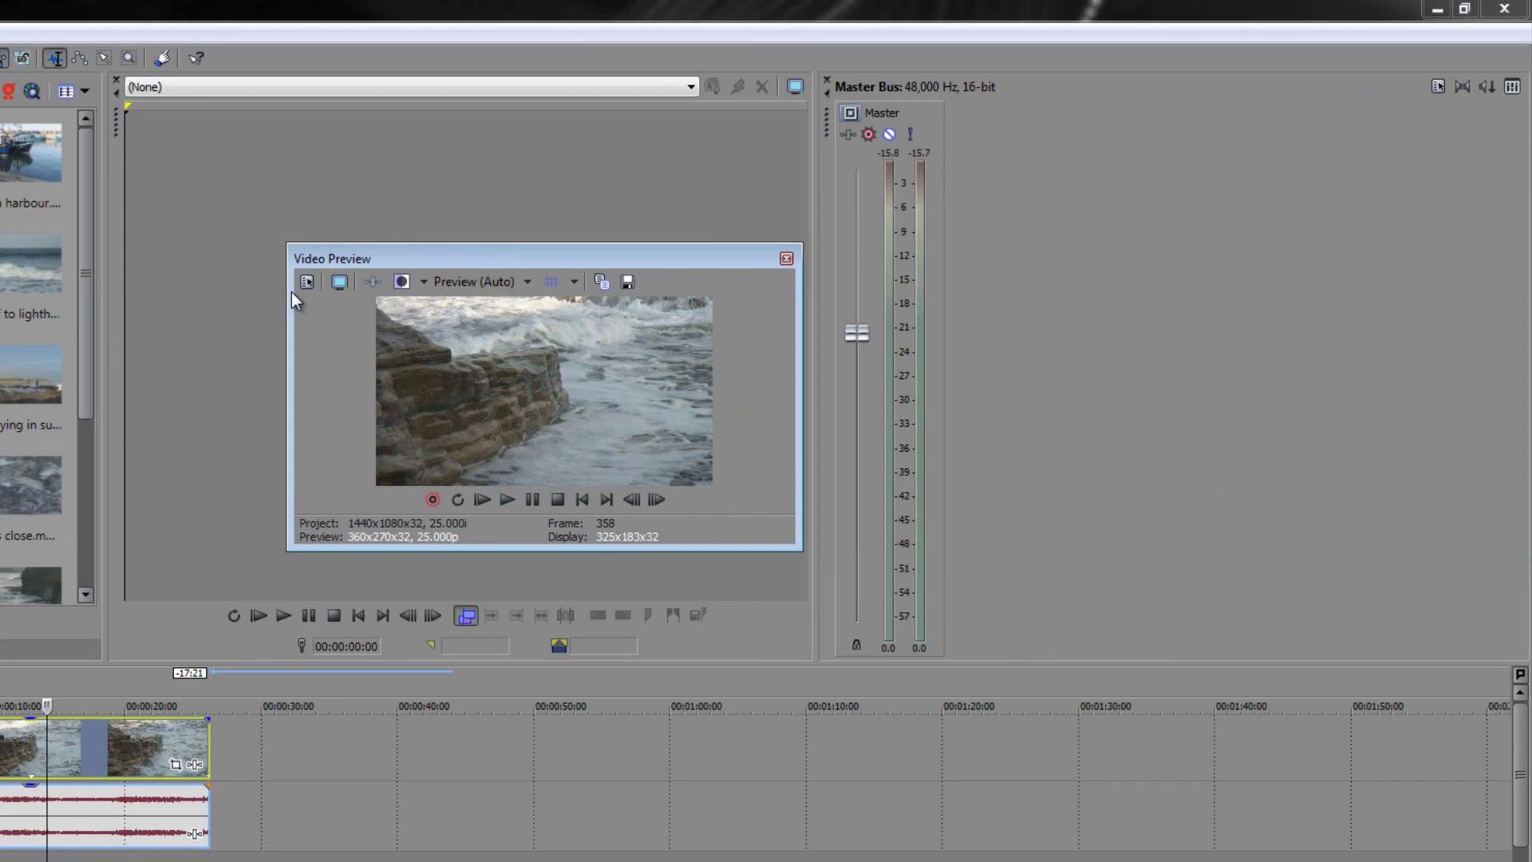
{"action": "left_click_drag", "start_coordinate": [290, 292], "coordinate": [236, 275]}
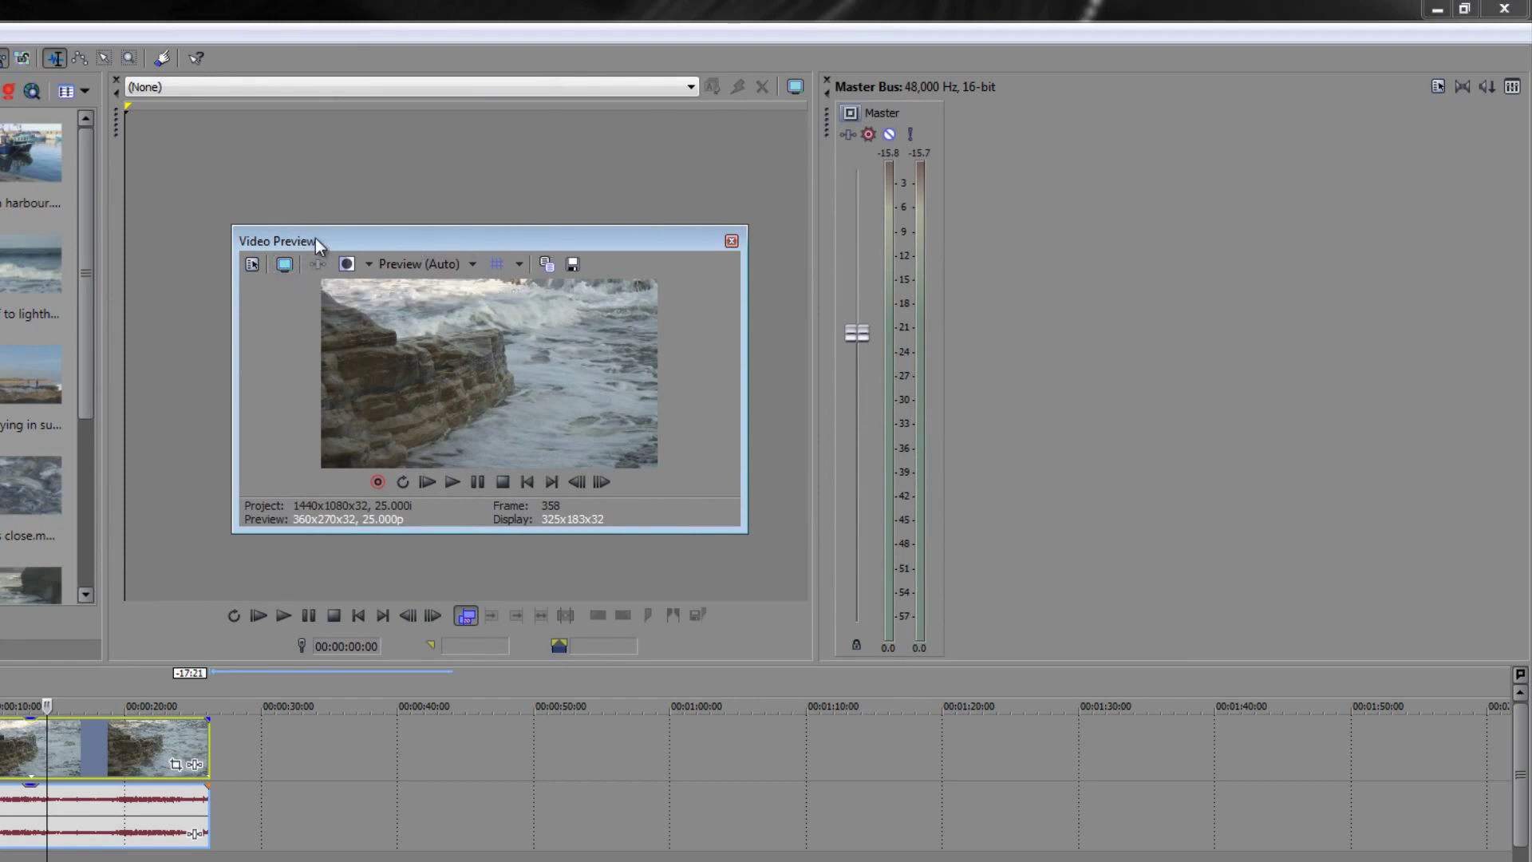
{"action": "left_click_drag", "start_coordinate": [316, 241], "coordinate": [265, 336]}
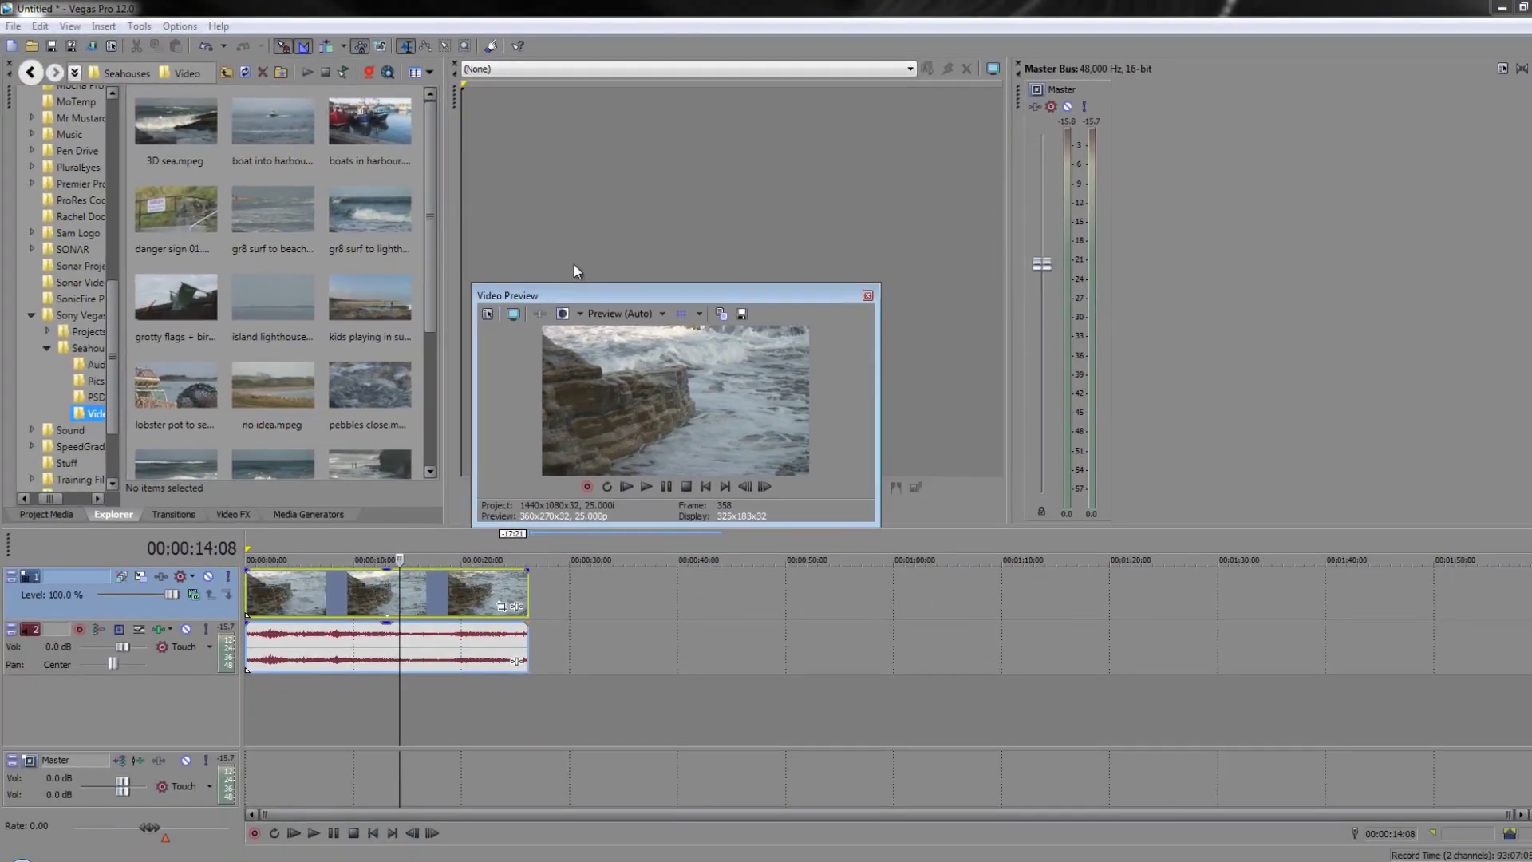
{"action": "left_click_drag", "start_coordinate": [575, 267], "coordinate": [1182, 68]}
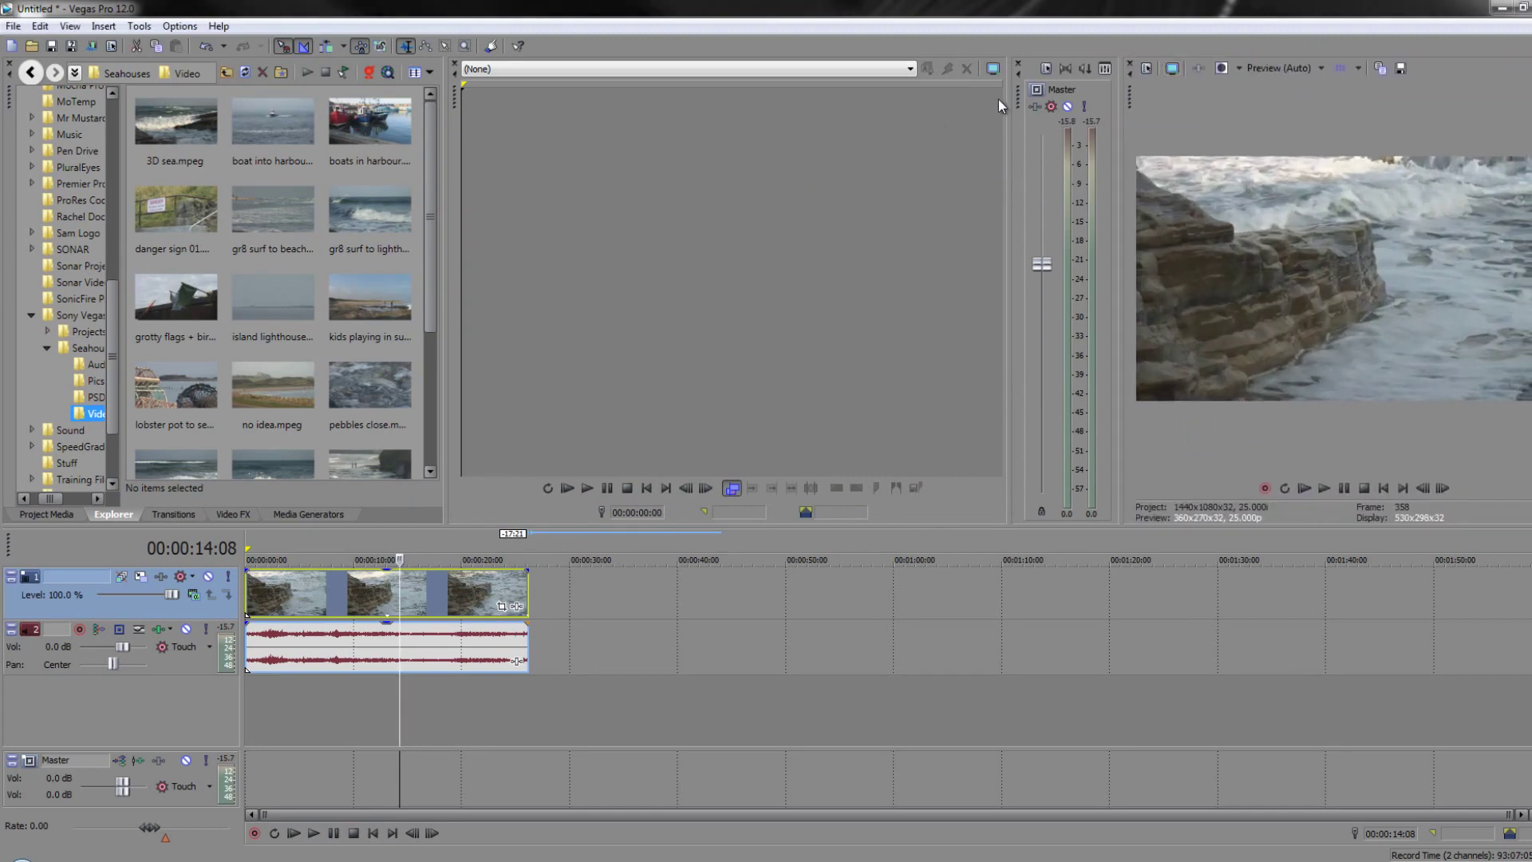
Dock the Trimmer beneath the Explorer and resize the panes to give the Explorer more height and the Video Preview more width.
{"action": "left_click_drag", "start_coordinate": [1010, 123], "coordinate": [701, 123]}
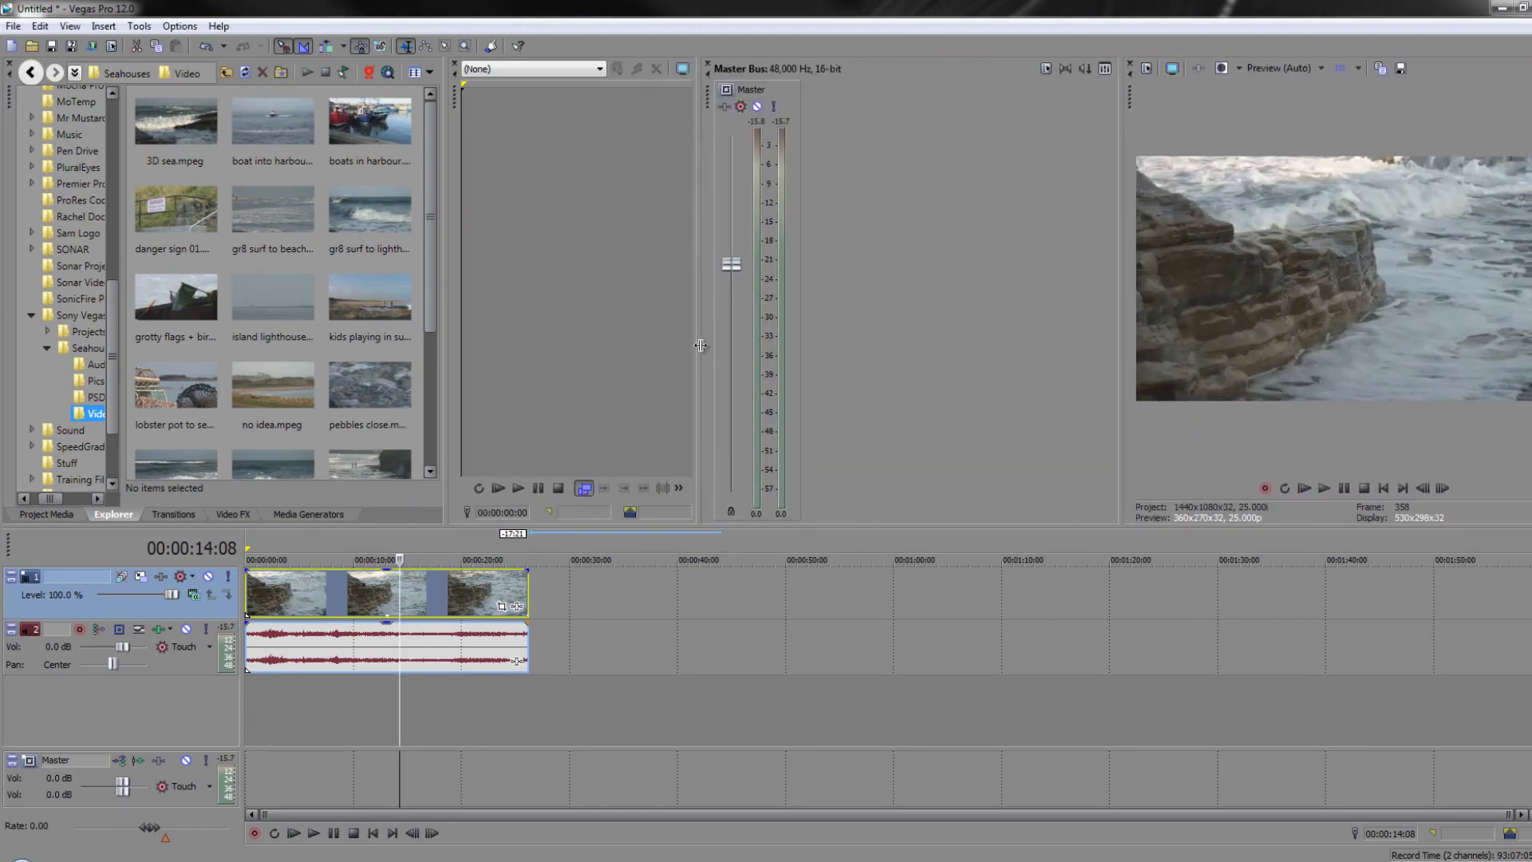
{"action": "left_click_drag", "start_coordinate": [463, 94], "coordinate": [349, 387]}
{"action": "left_click_drag", "start_coordinate": [423, 352], "coordinate": [50, 328]}
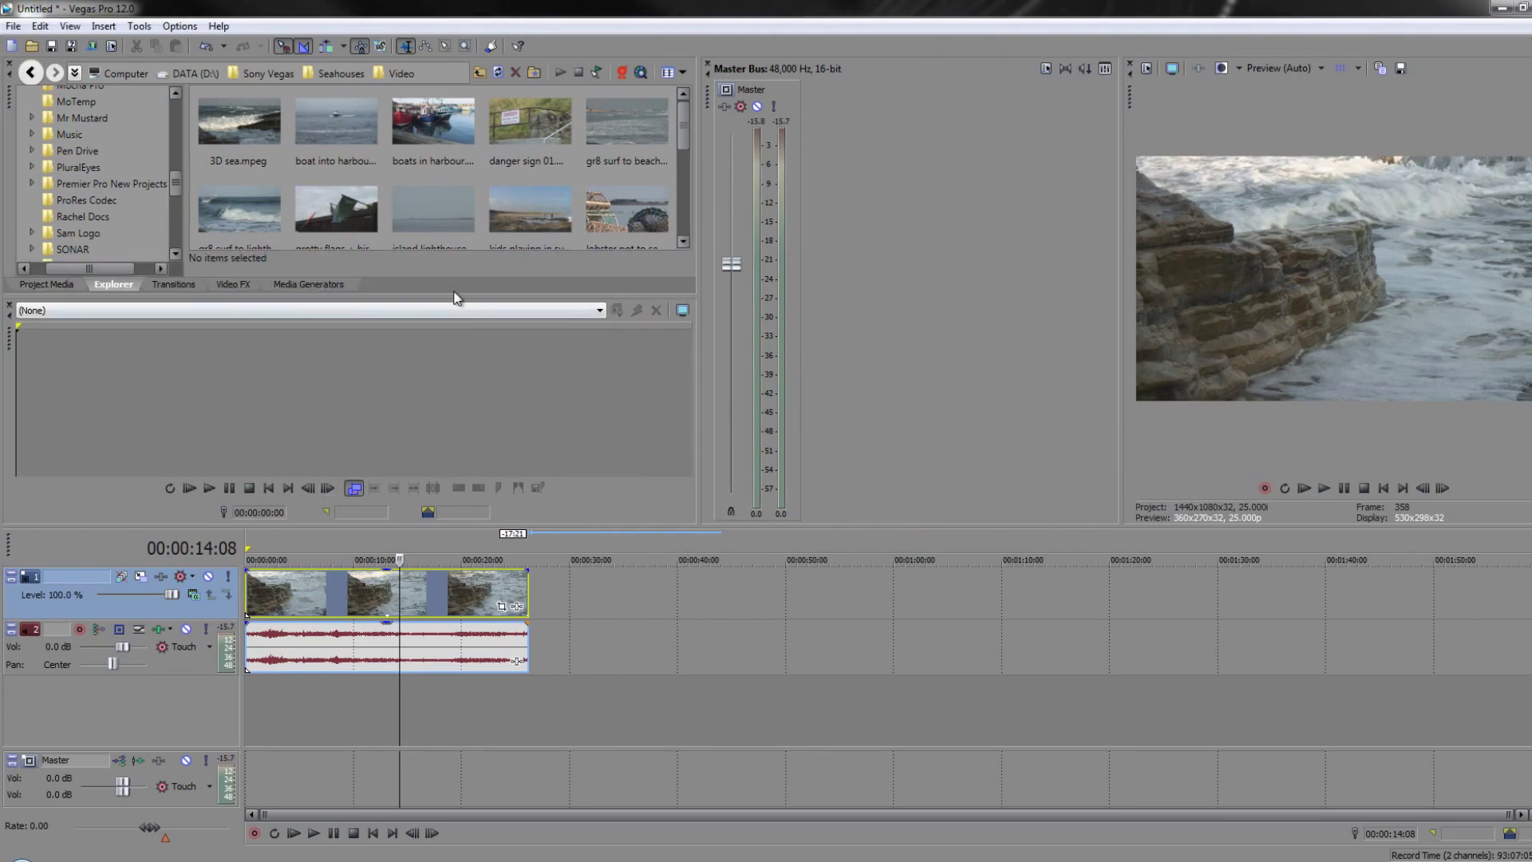
{"action": "left_click_drag", "start_coordinate": [455, 301], "coordinate": [456, 367]}
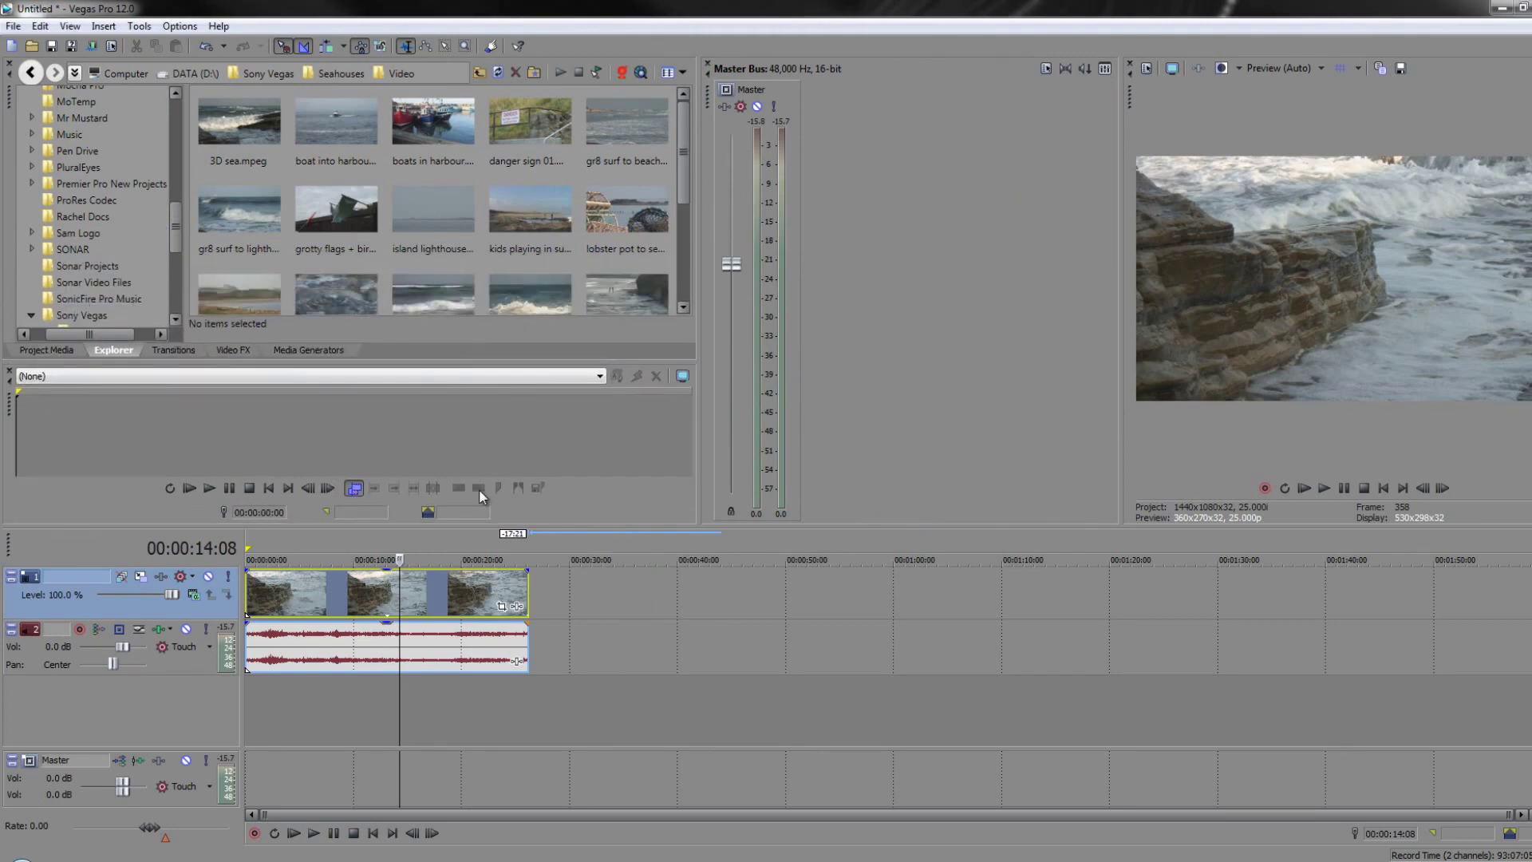
{"action": "left_click_drag", "start_coordinate": [1123, 336], "coordinate": [806, 343]}
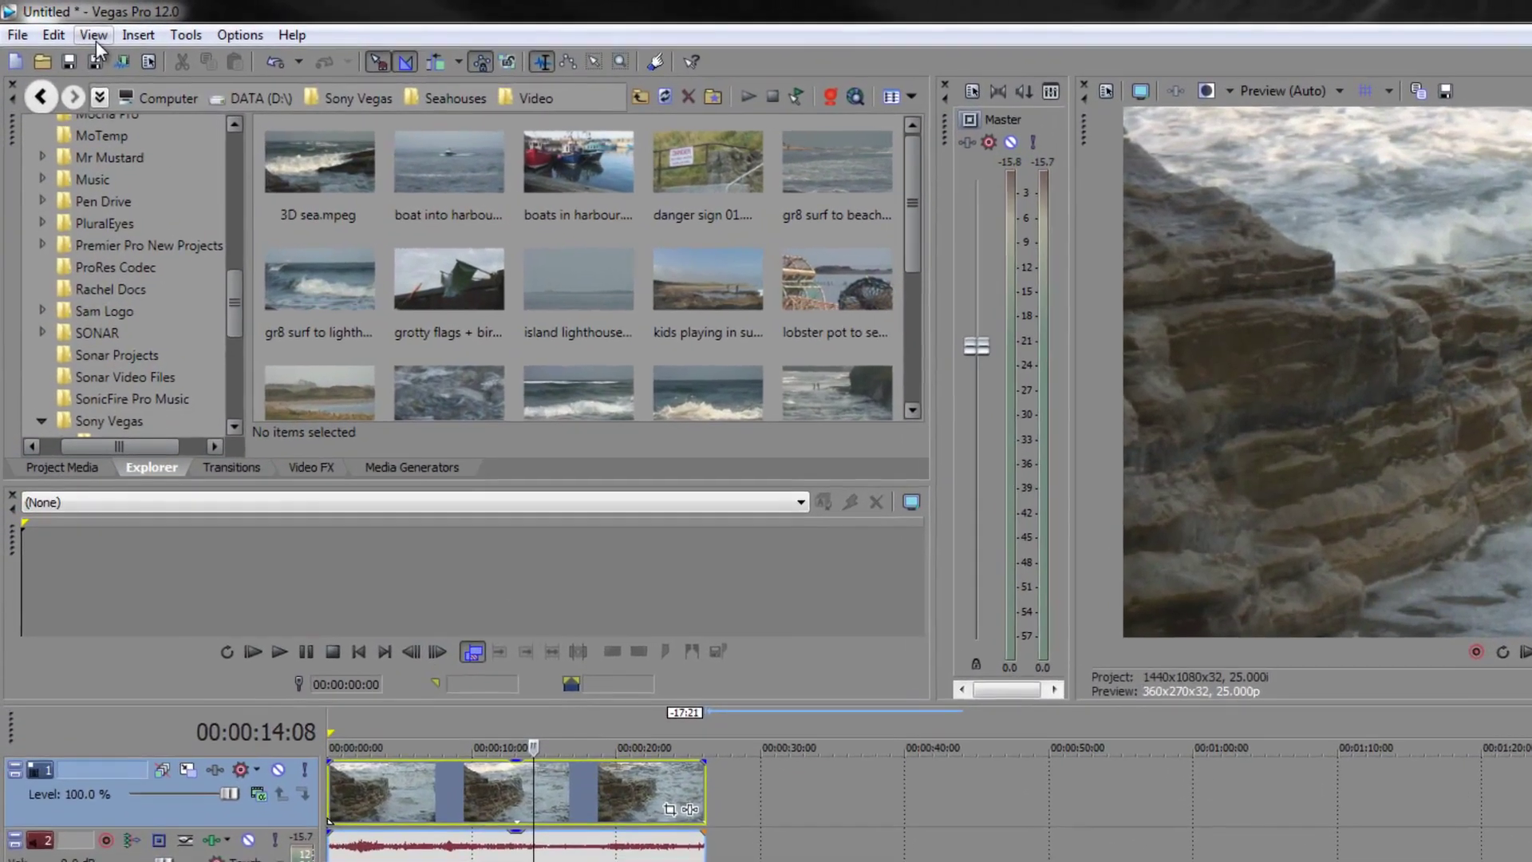
Save the current window arrangement as a layout named Test in shortcut slot 0.
{"action": "left_click", "coordinate": [71, 29]}
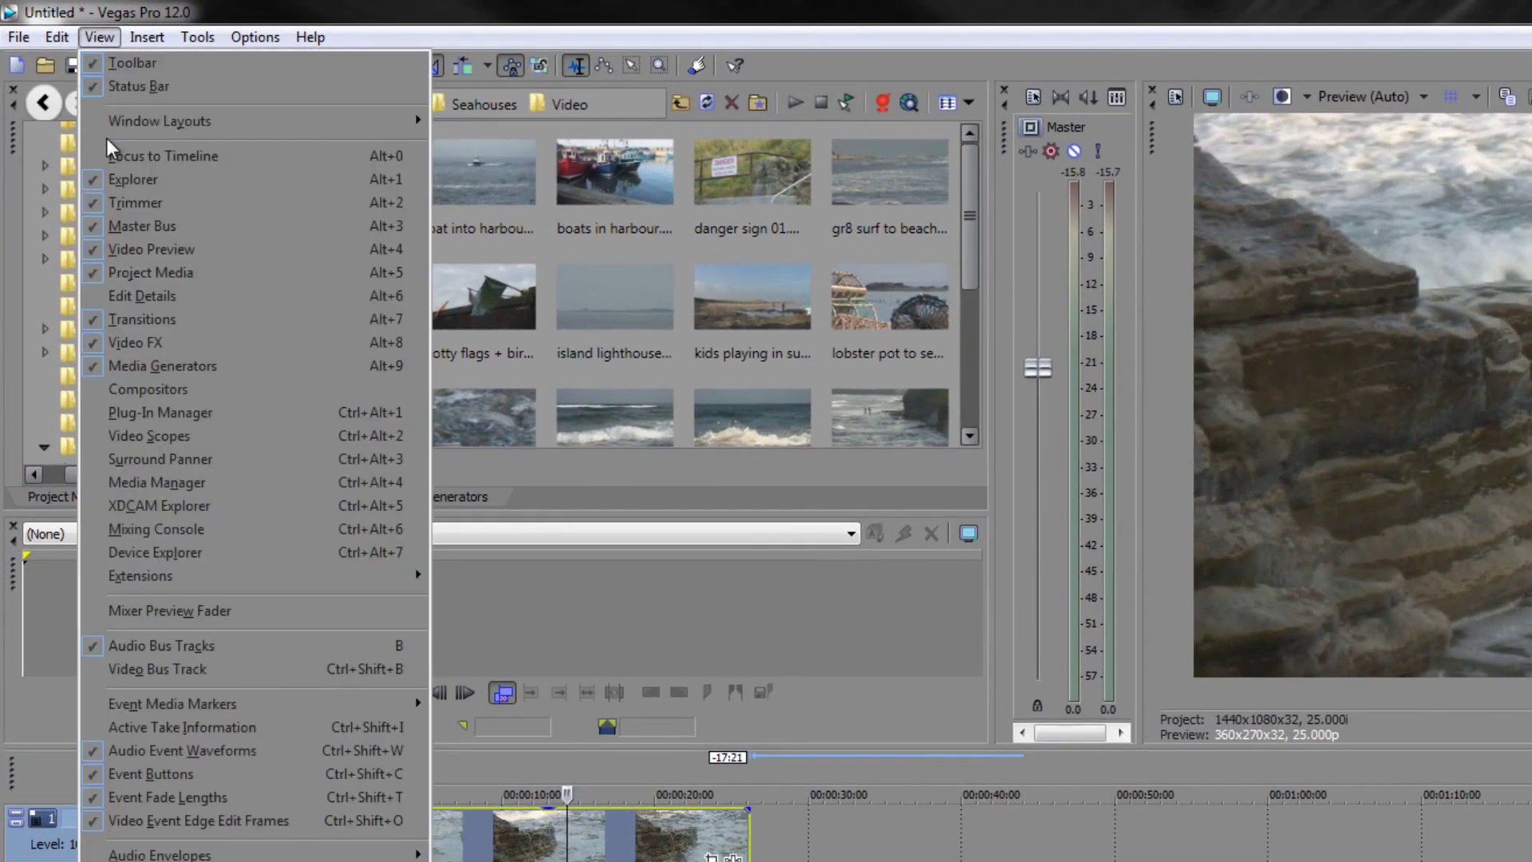
{"action": "mouse_move", "coordinate": [116, 132]}
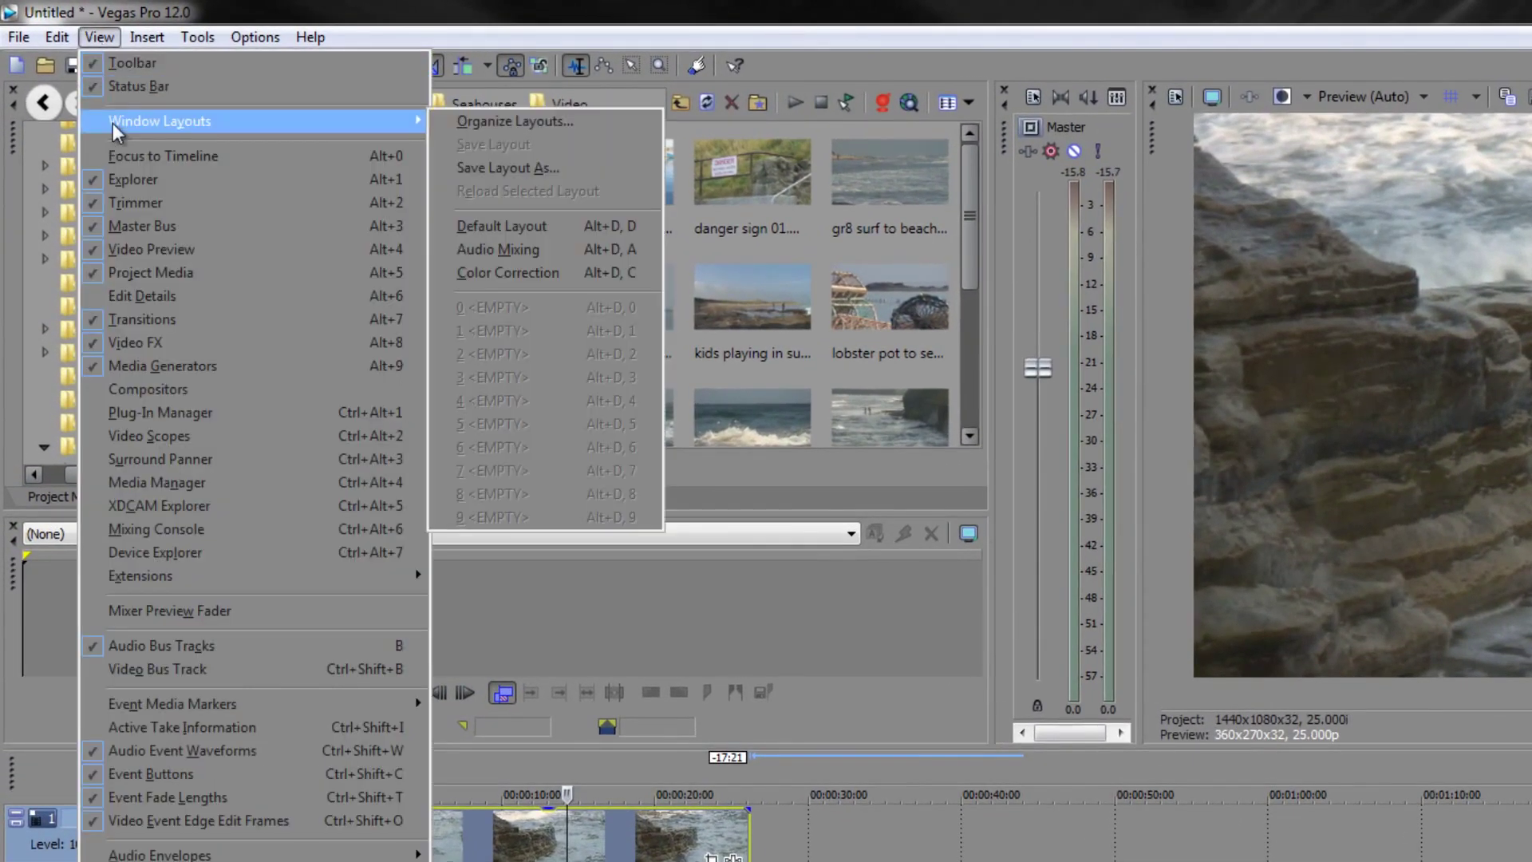
{"action": "left_click", "coordinate": [534, 171]}
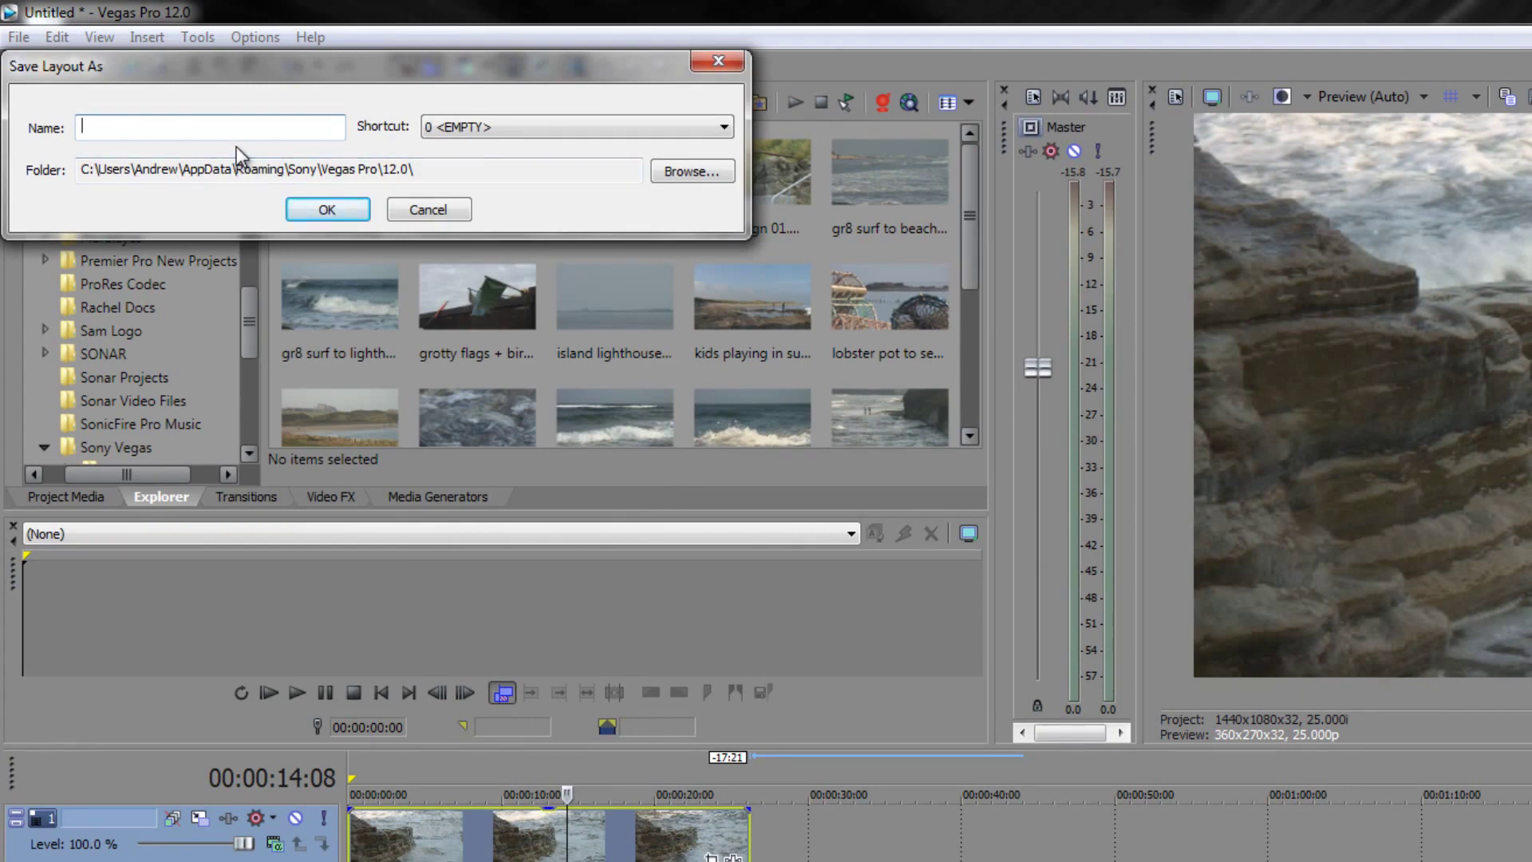
{"action": "type", "text": "Test"}
{"action": "left_click", "coordinate": [346, 213]}
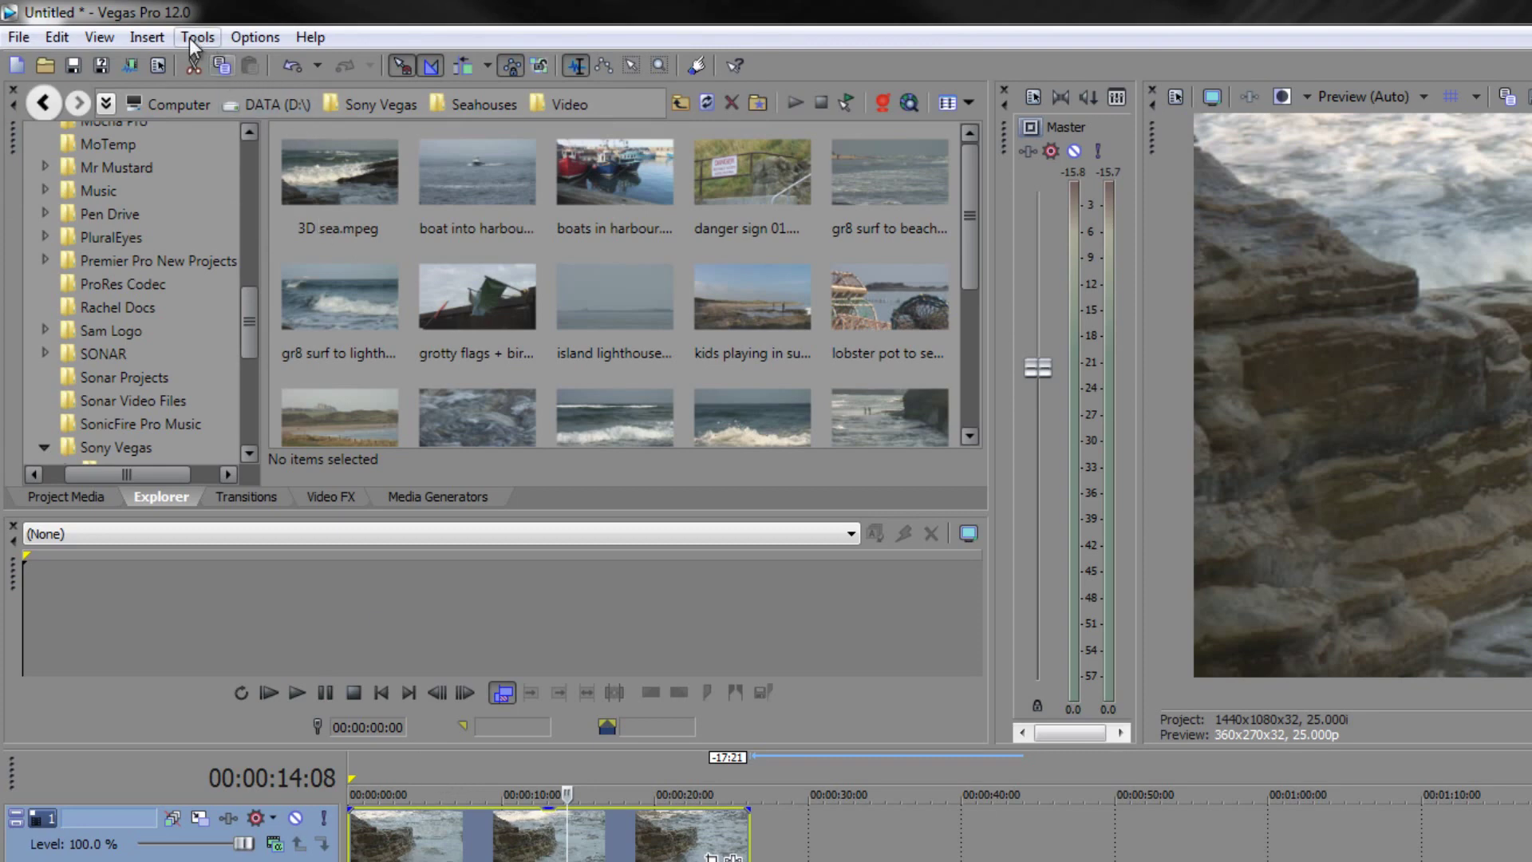
Load the Default Layout and switch back to the saved Test layout.
{"action": "left_click", "coordinate": [98, 40]}
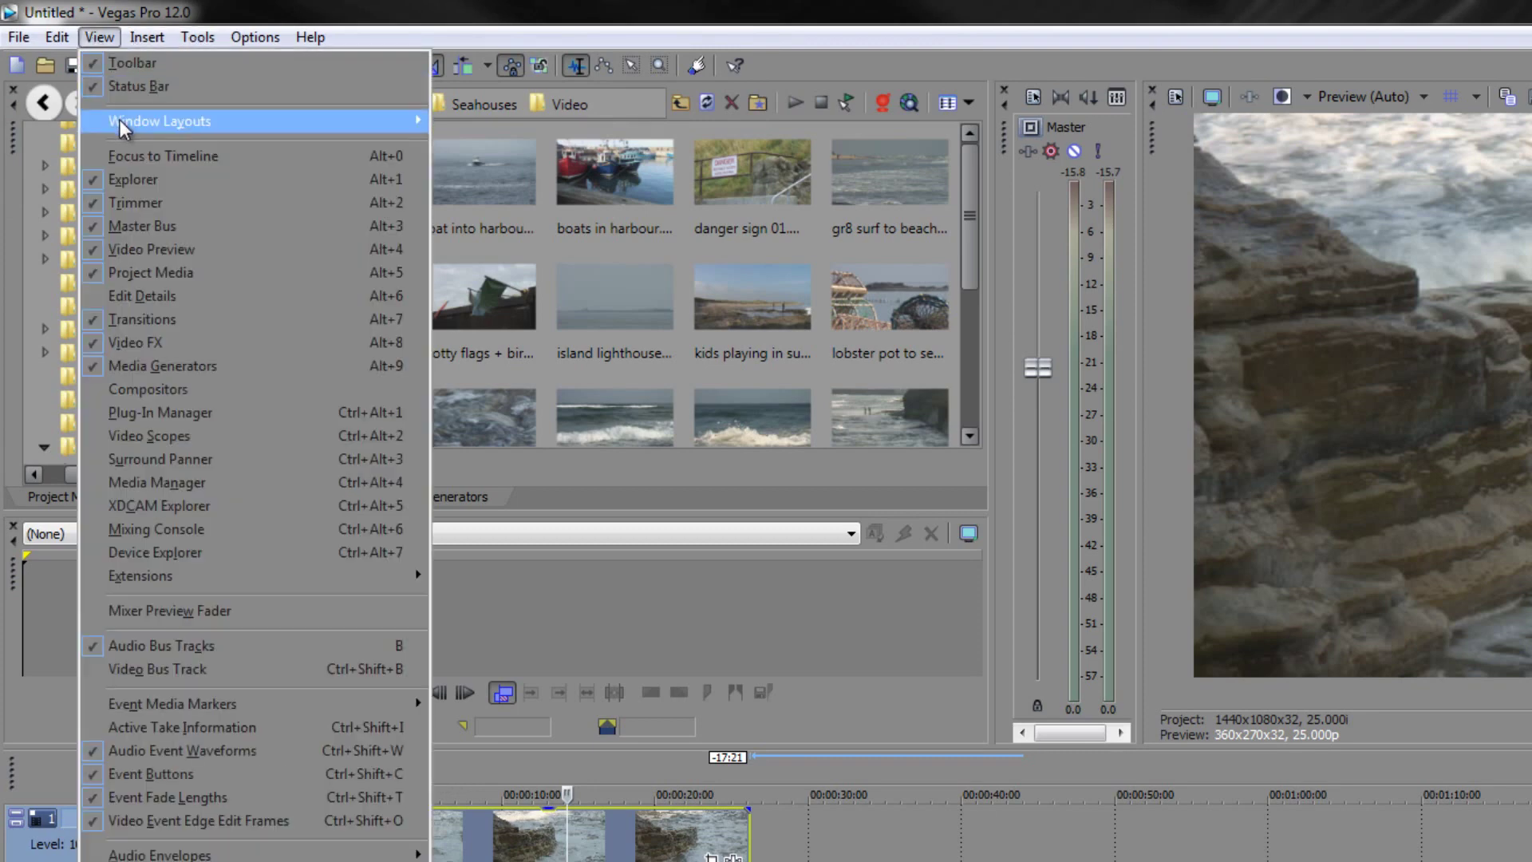
{"action": "mouse_move", "coordinate": [120, 121]}
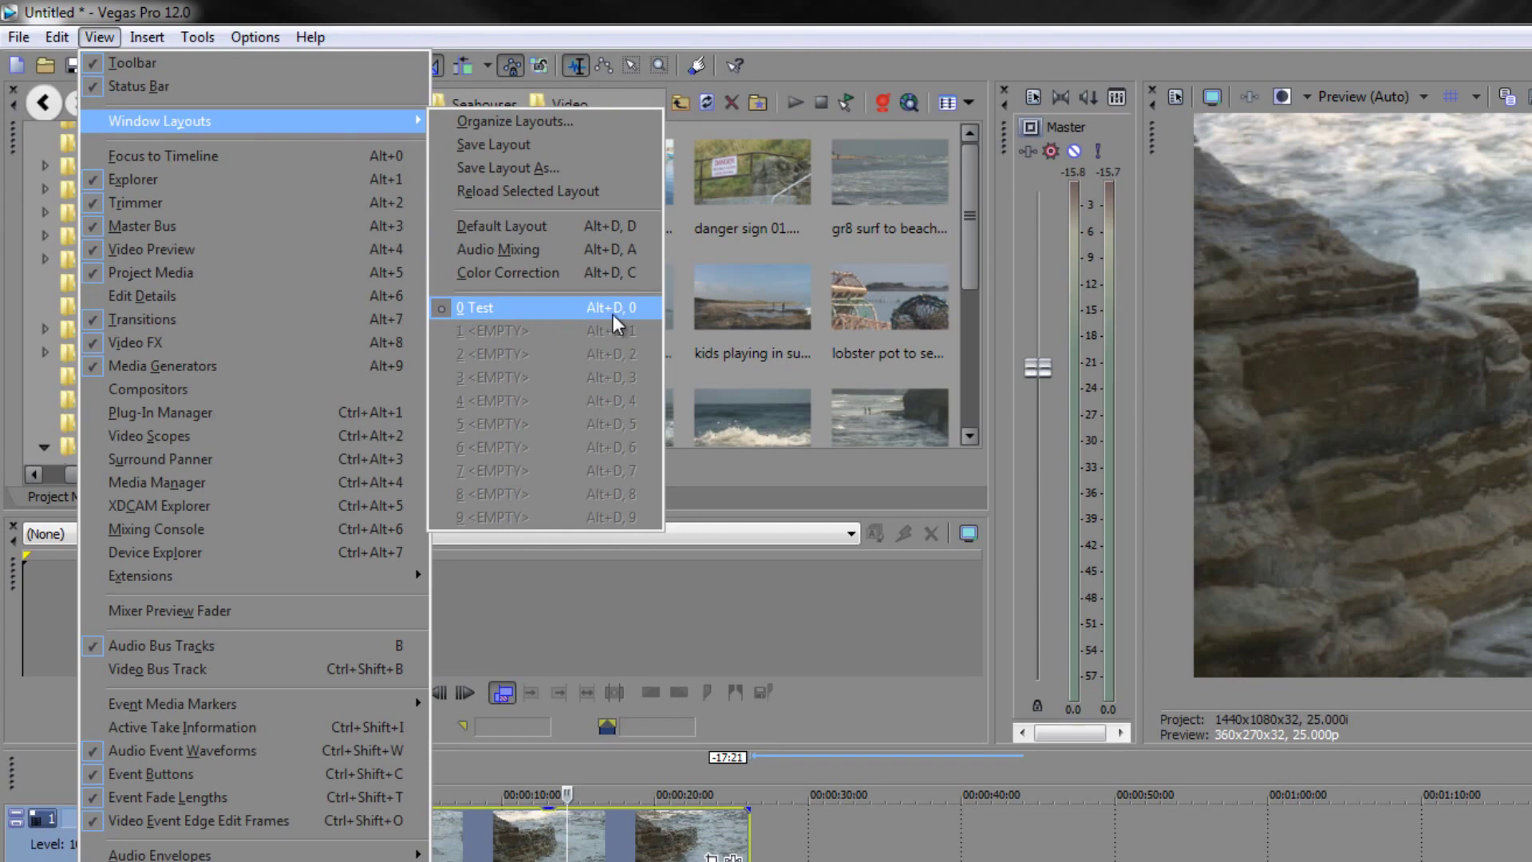
{"action": "left_click", "coordinate": [540, 231]}
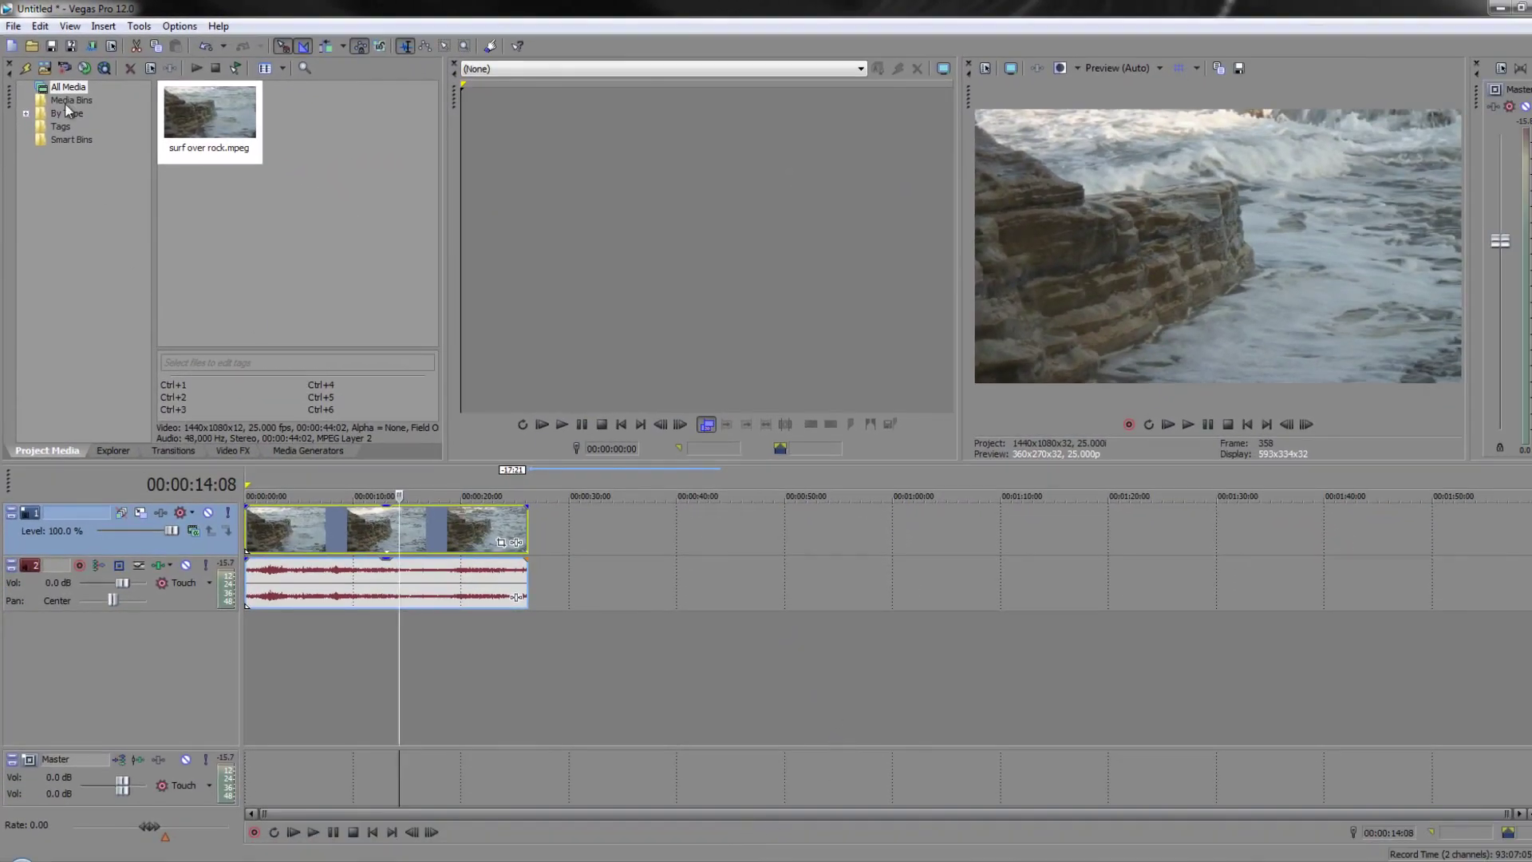
{"action": "left_click", "coordinate": [70, 25]}
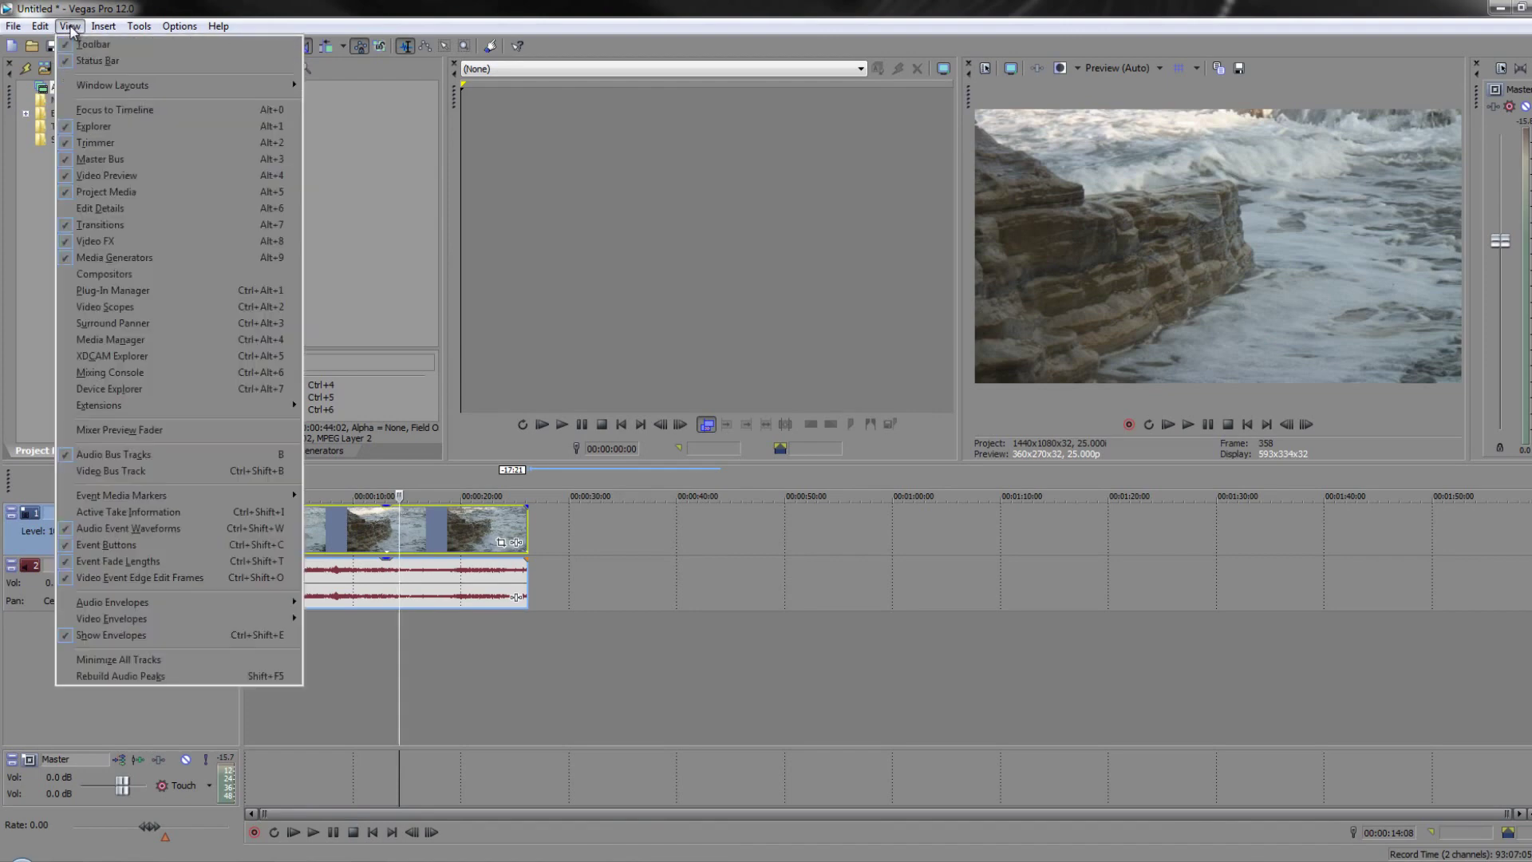
{"action": "mouse_move", "coordinate": [99, 93]}
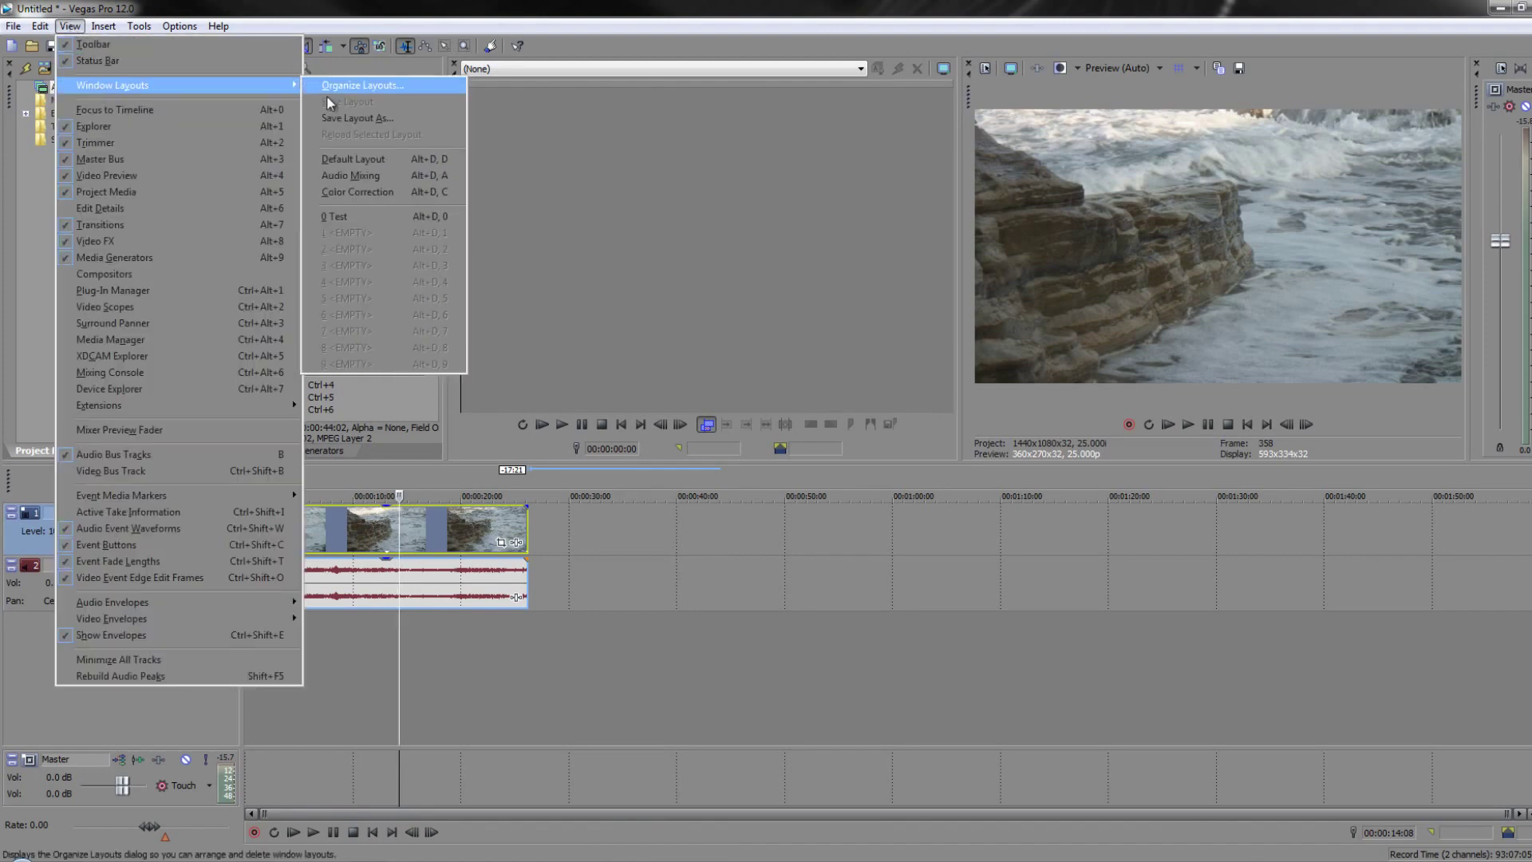
{"action": "left_click", "coordinate": [351, 216]}
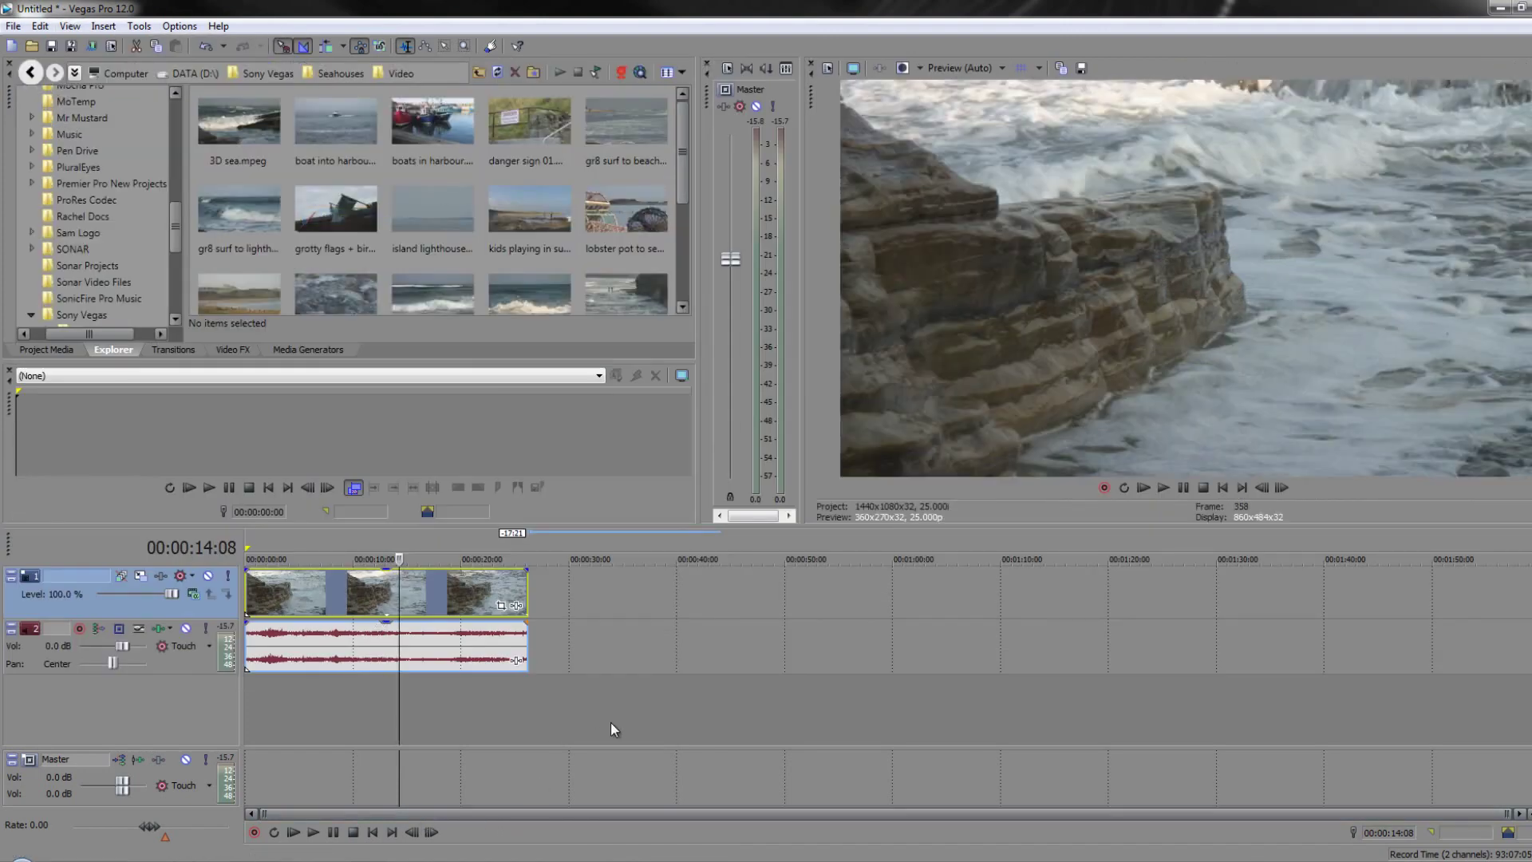
Load the Audio Mixing window layout, followed by the Color Correction layout.
{"action": "left_click", "coordinate": [70, 26]}
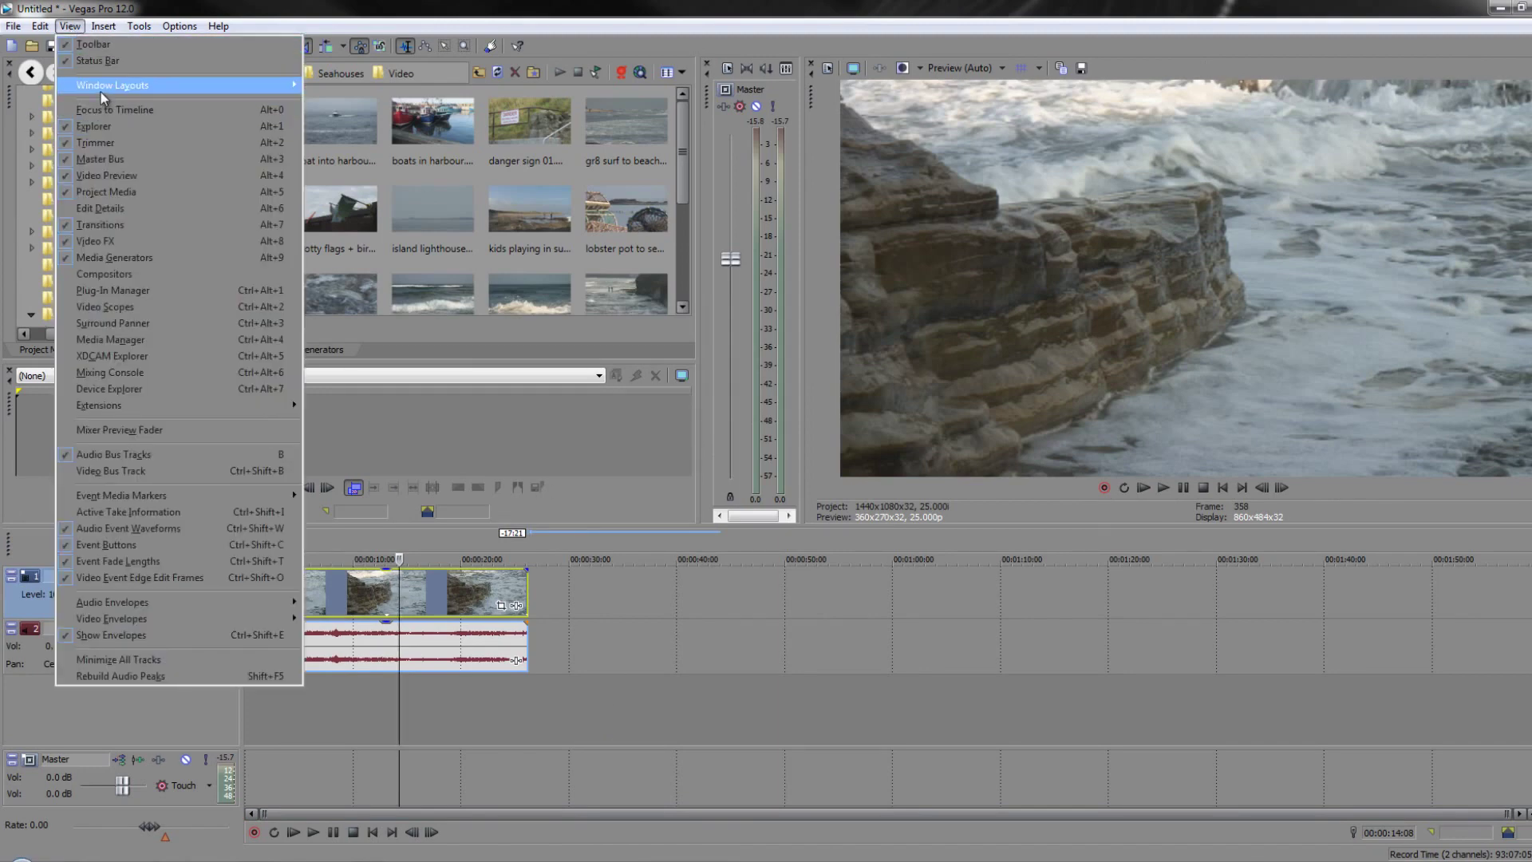
{"action": "mouse_move", "coordinate": [101, 92]}
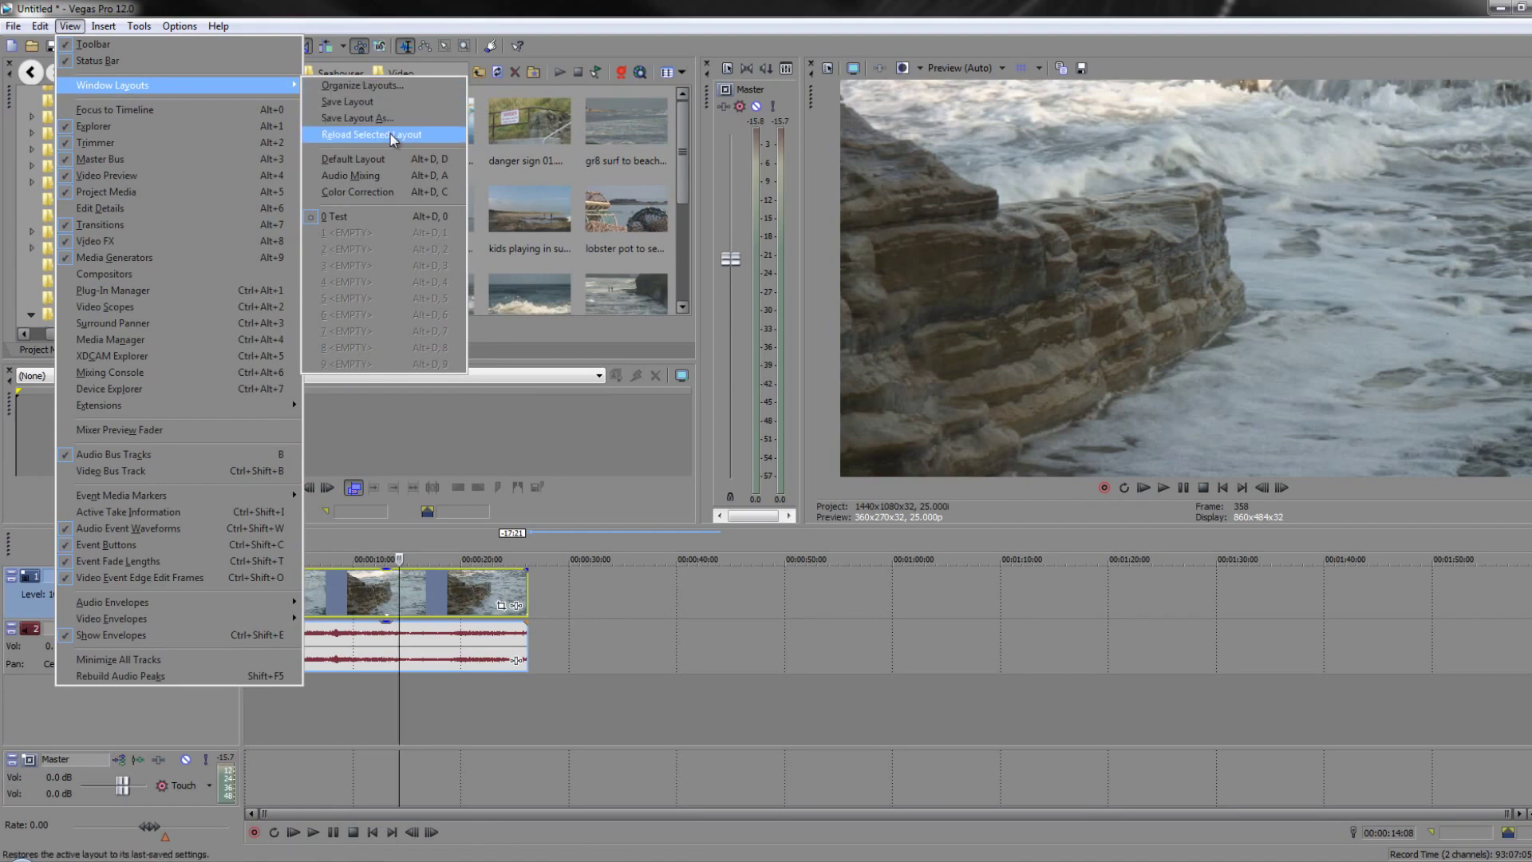
{"action": "left_click", "coordinate": [376, 179]}
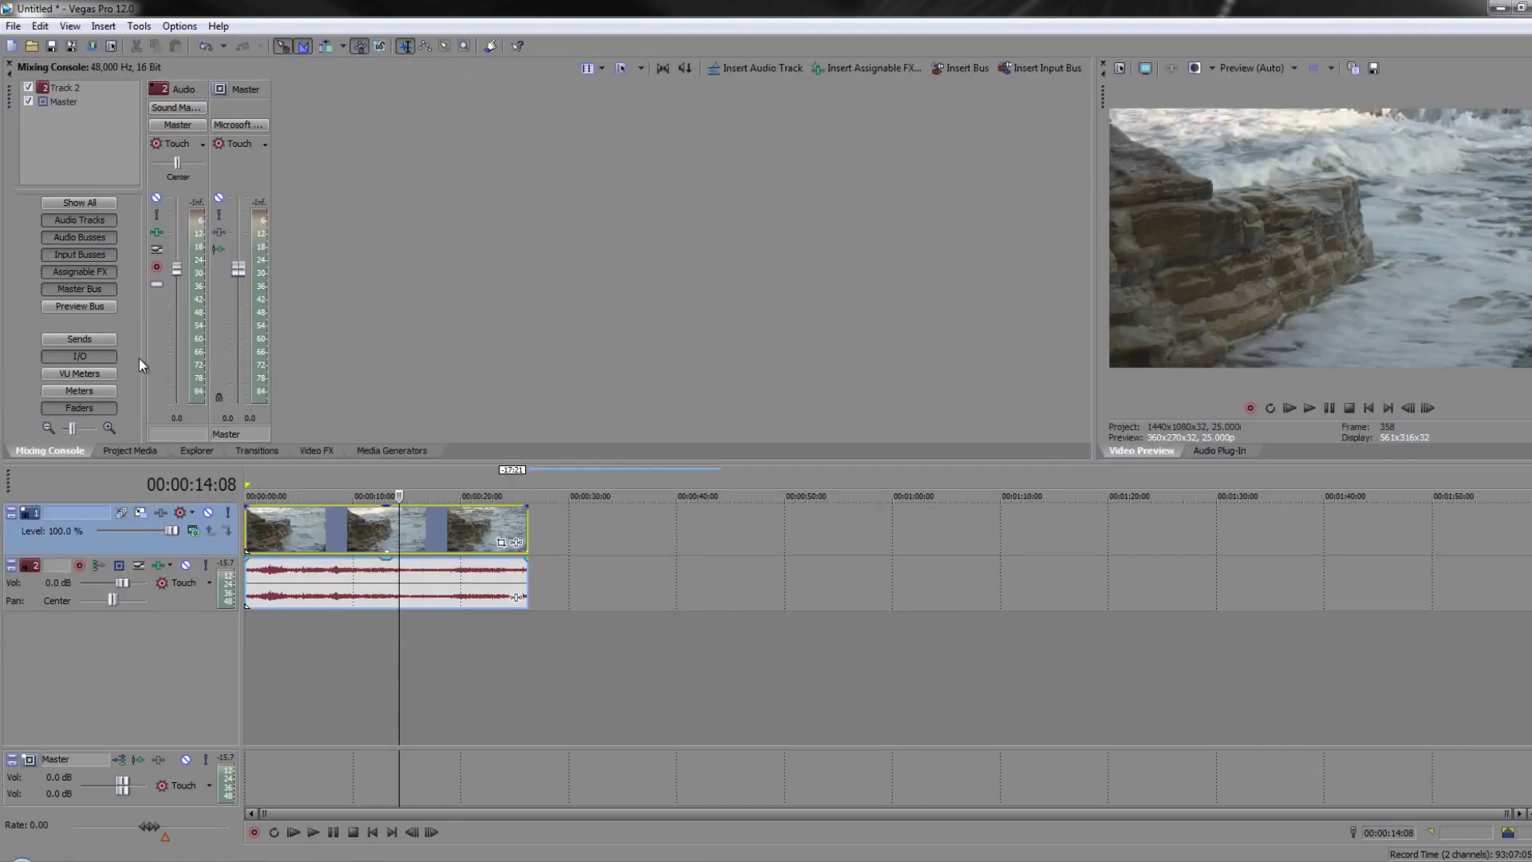
{"action": "left_click", "coordinate": [70, 26]}
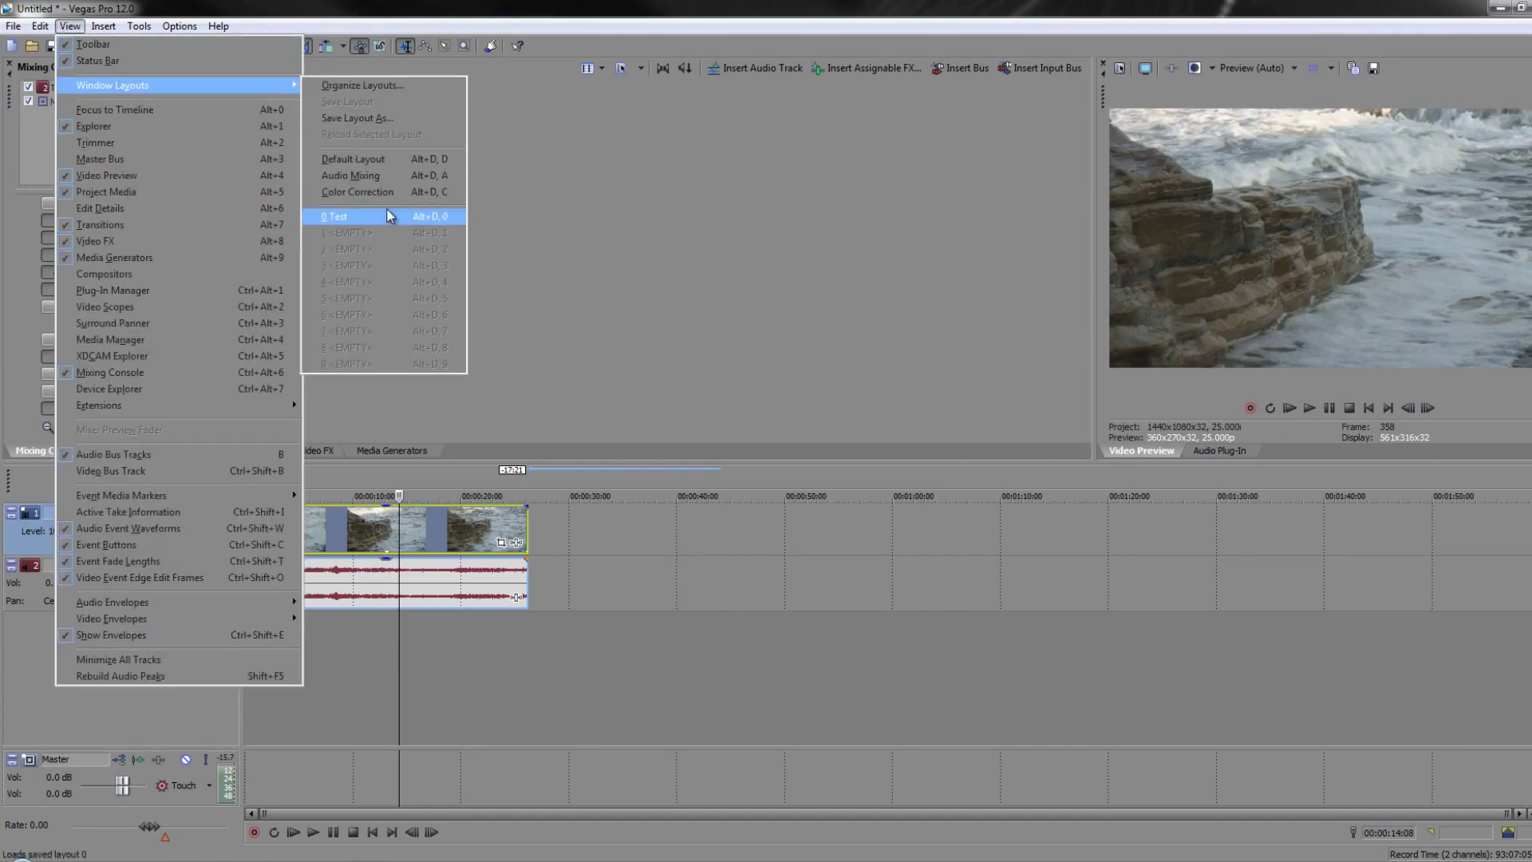
{"action": "left_click", "coordinate": [392, 197]}
{"action": "mouse_move", "coordinate": [651, 262]}
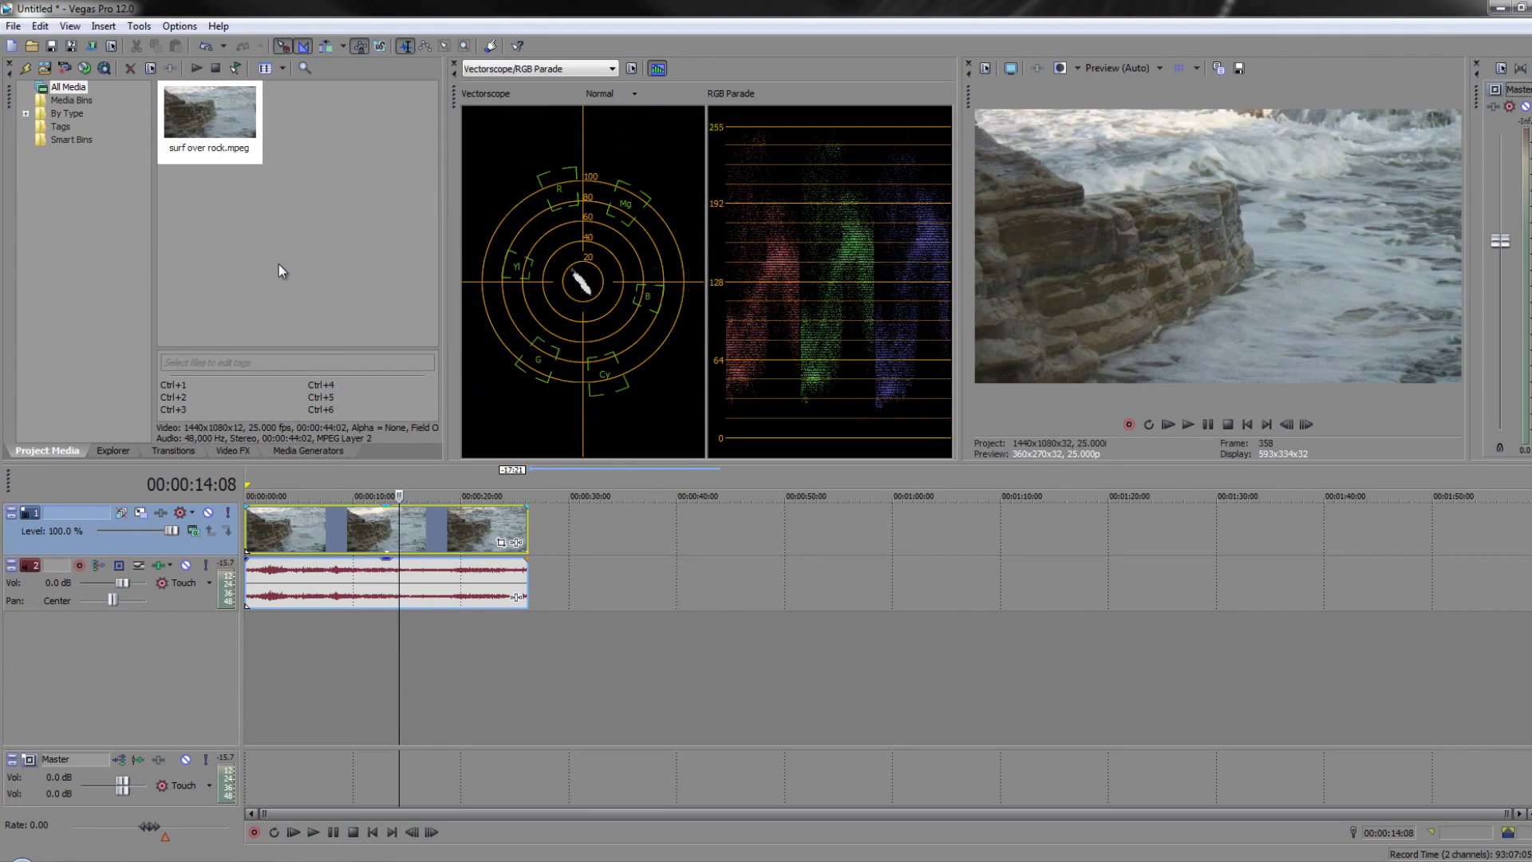
Restore the Default Layout for the windows.
{"action": "left_click", "coordinate": [70, 26]}
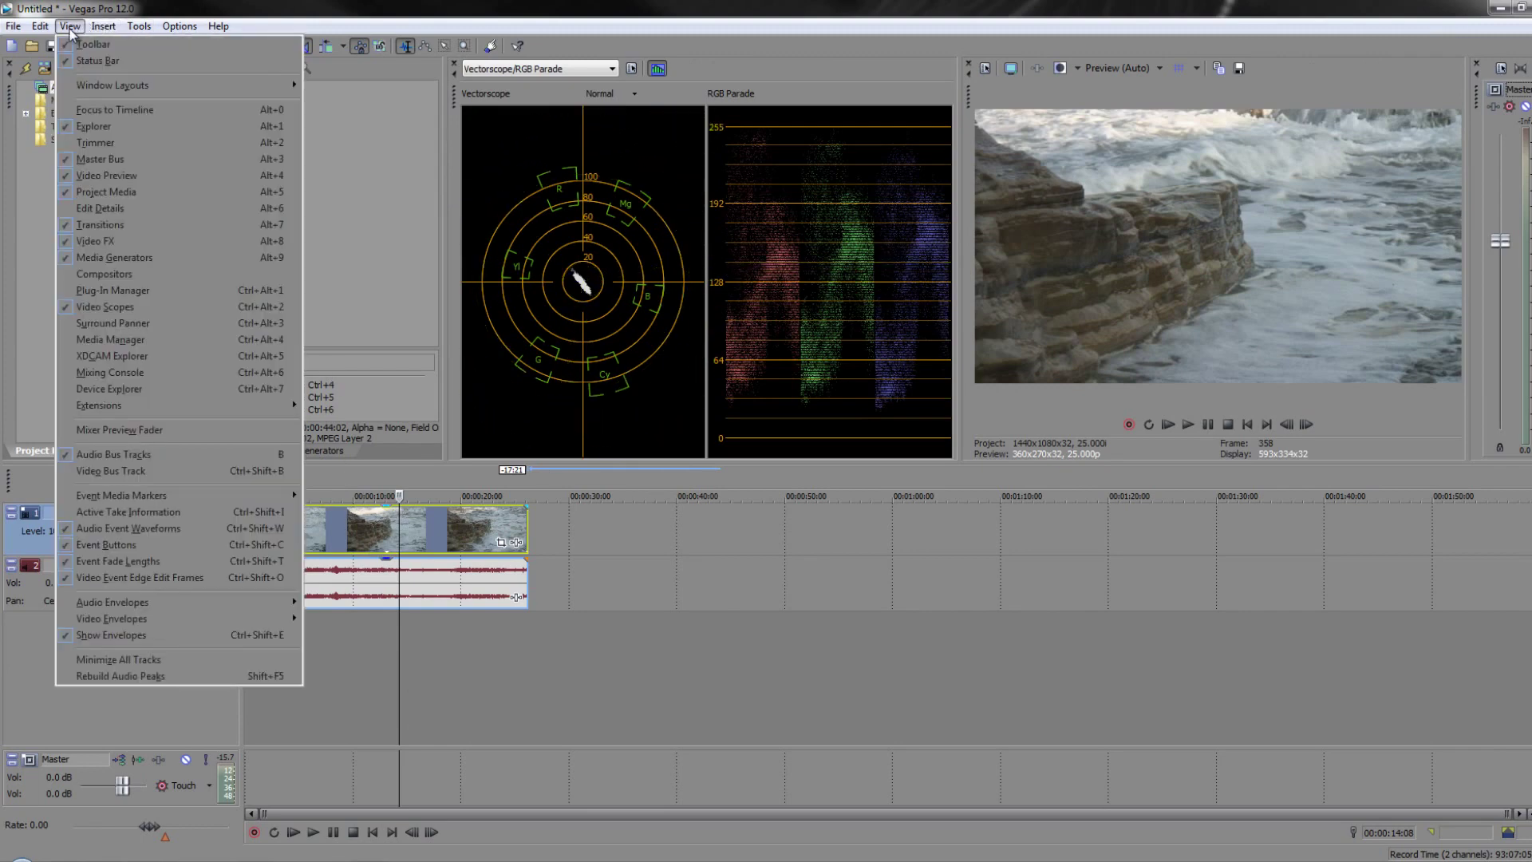
{"action": "mouse_move", "coordinate": [78, 90]}
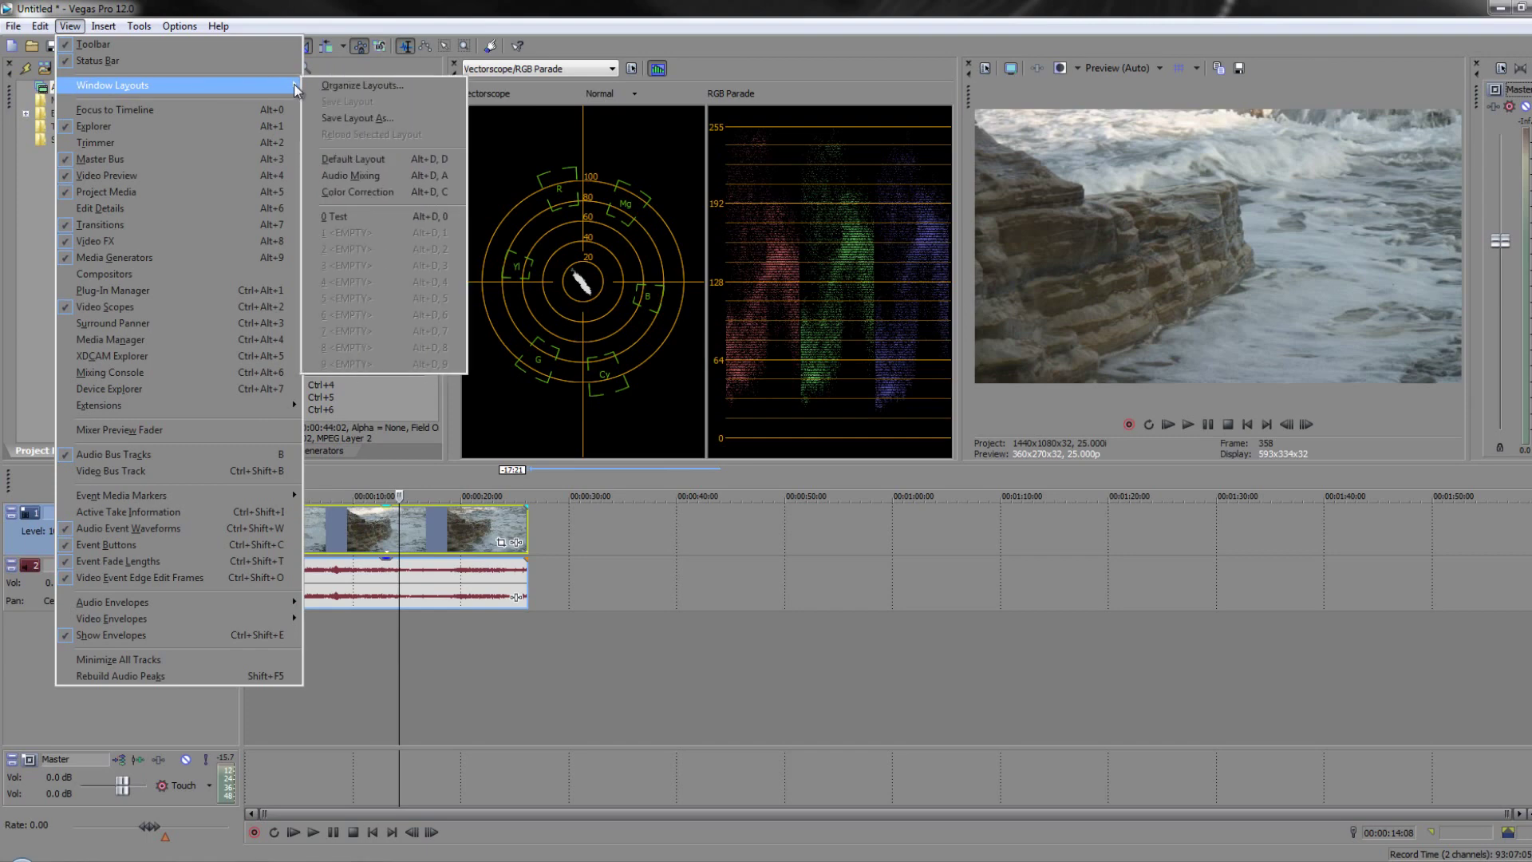
{"action": "left_click", "coordinate": [355, 164]}
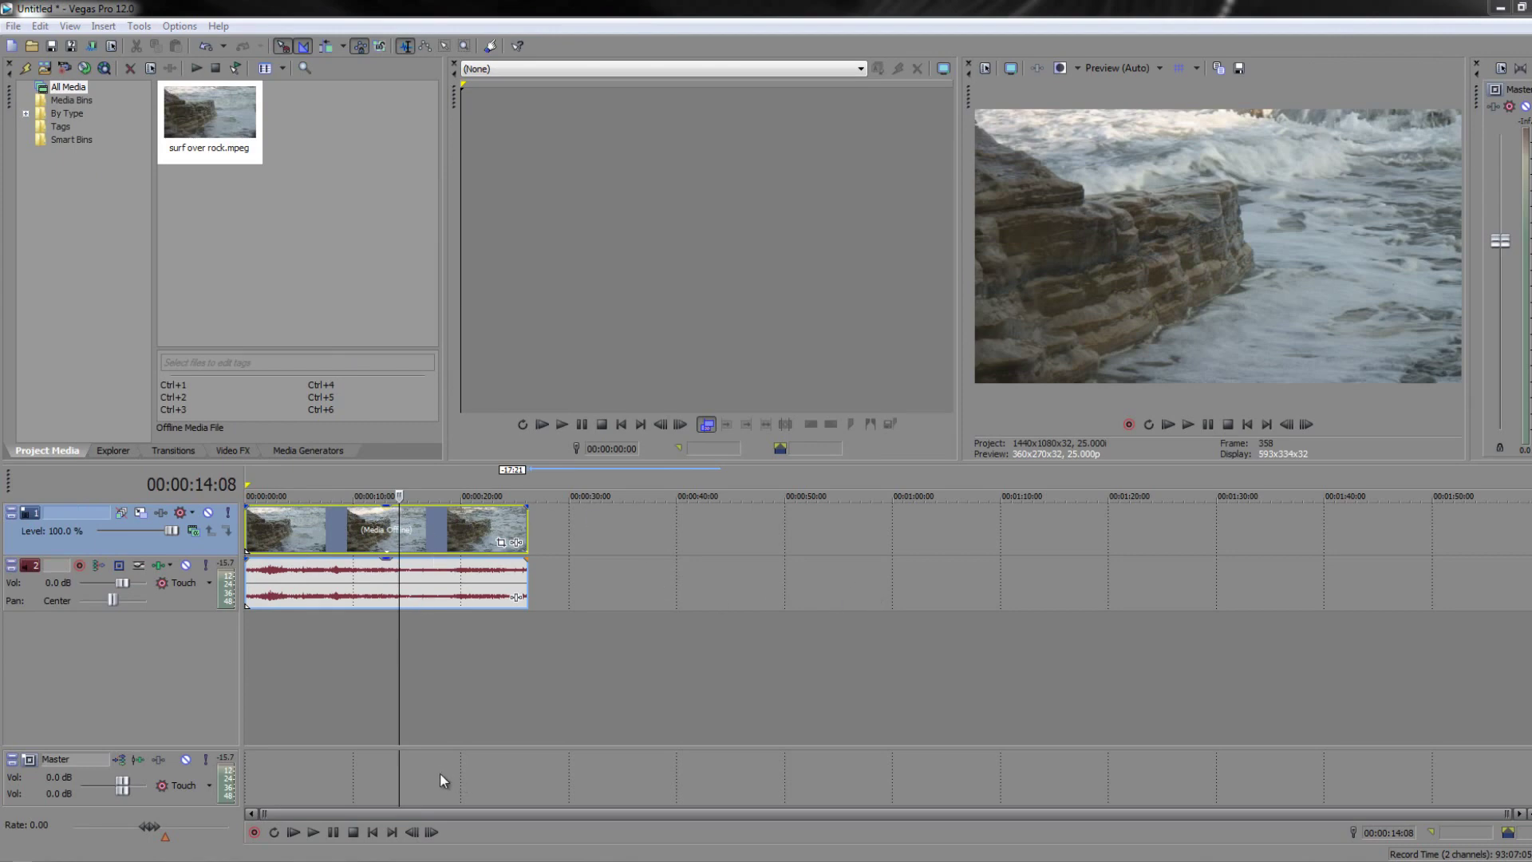
Show the Explorer and add the pebbles close clip to the video track directly after the surf over rock clip.
{"action": "left_click", "coordinate": [112, 451]}
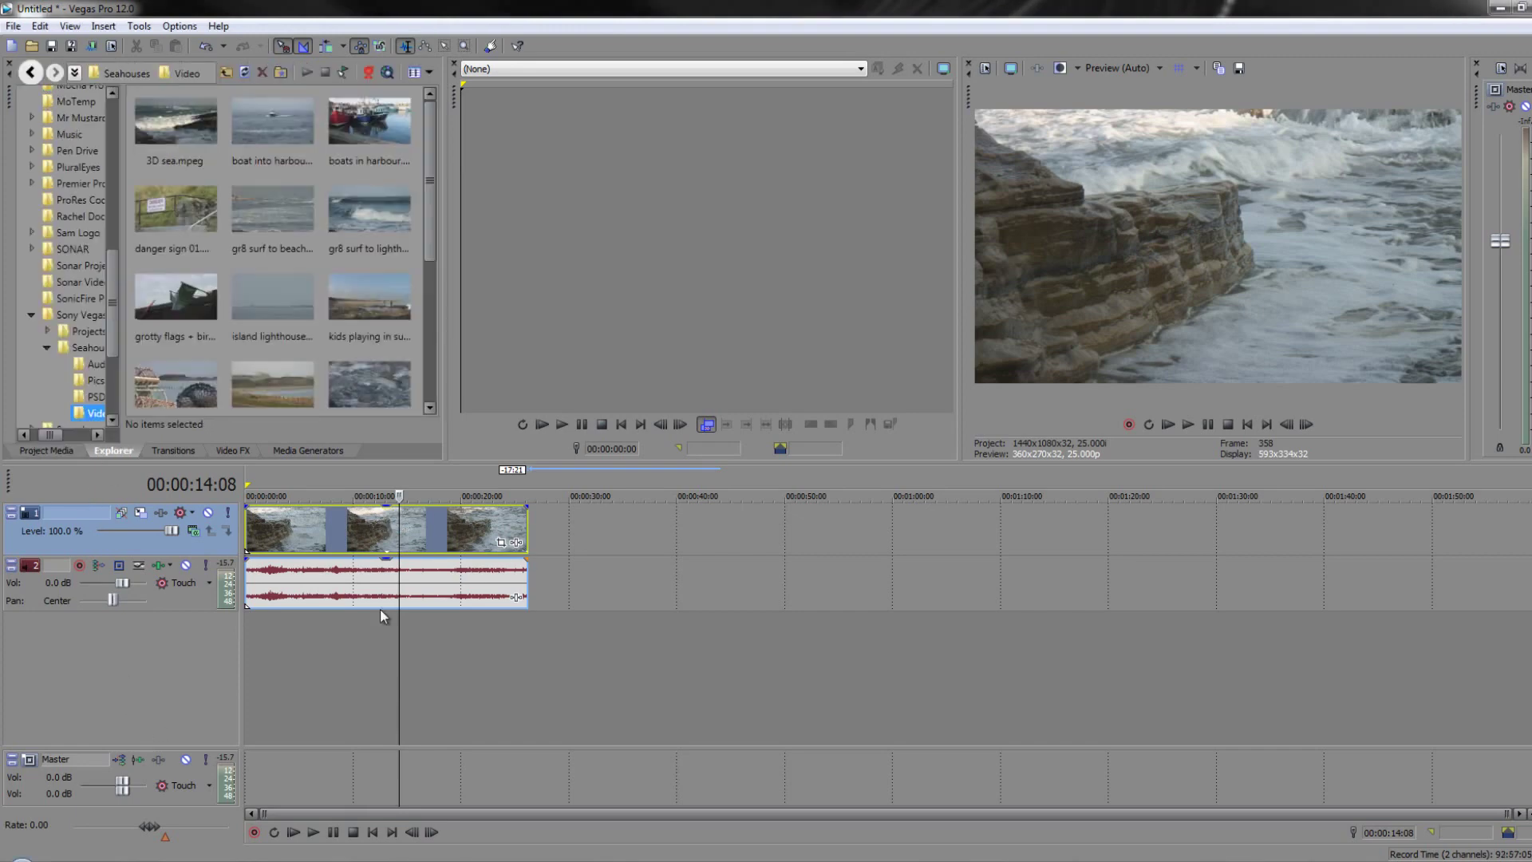
{"action": "scroll", "coordinate": [435, 247], "scroll_direction": "down", "scroll_amount": 1}
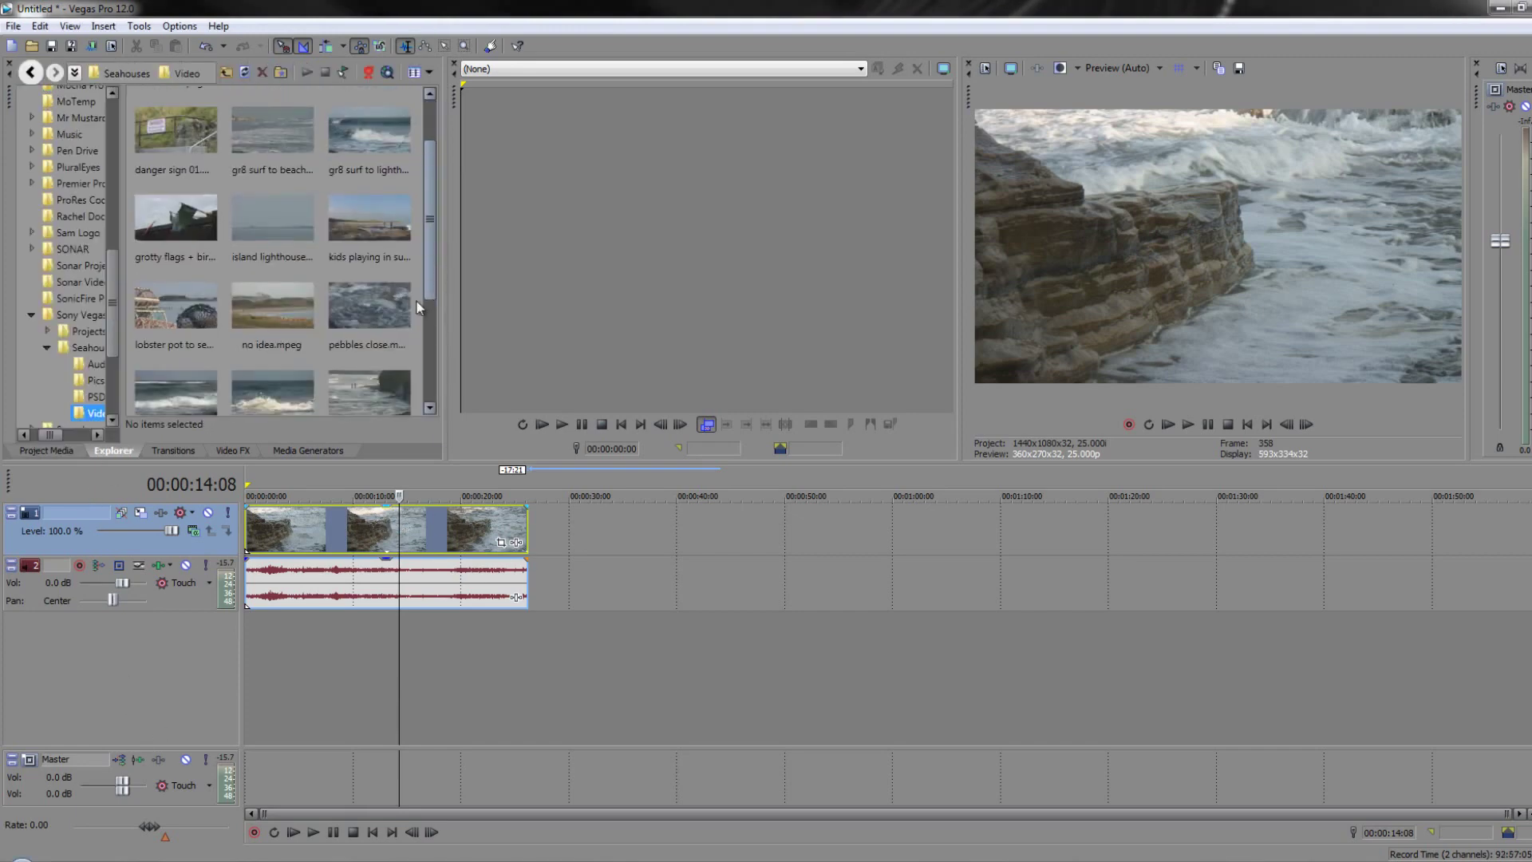
{"action": "left_click_drag", "start_coordinate": [371, 309], "coordinate": [535, 511]}
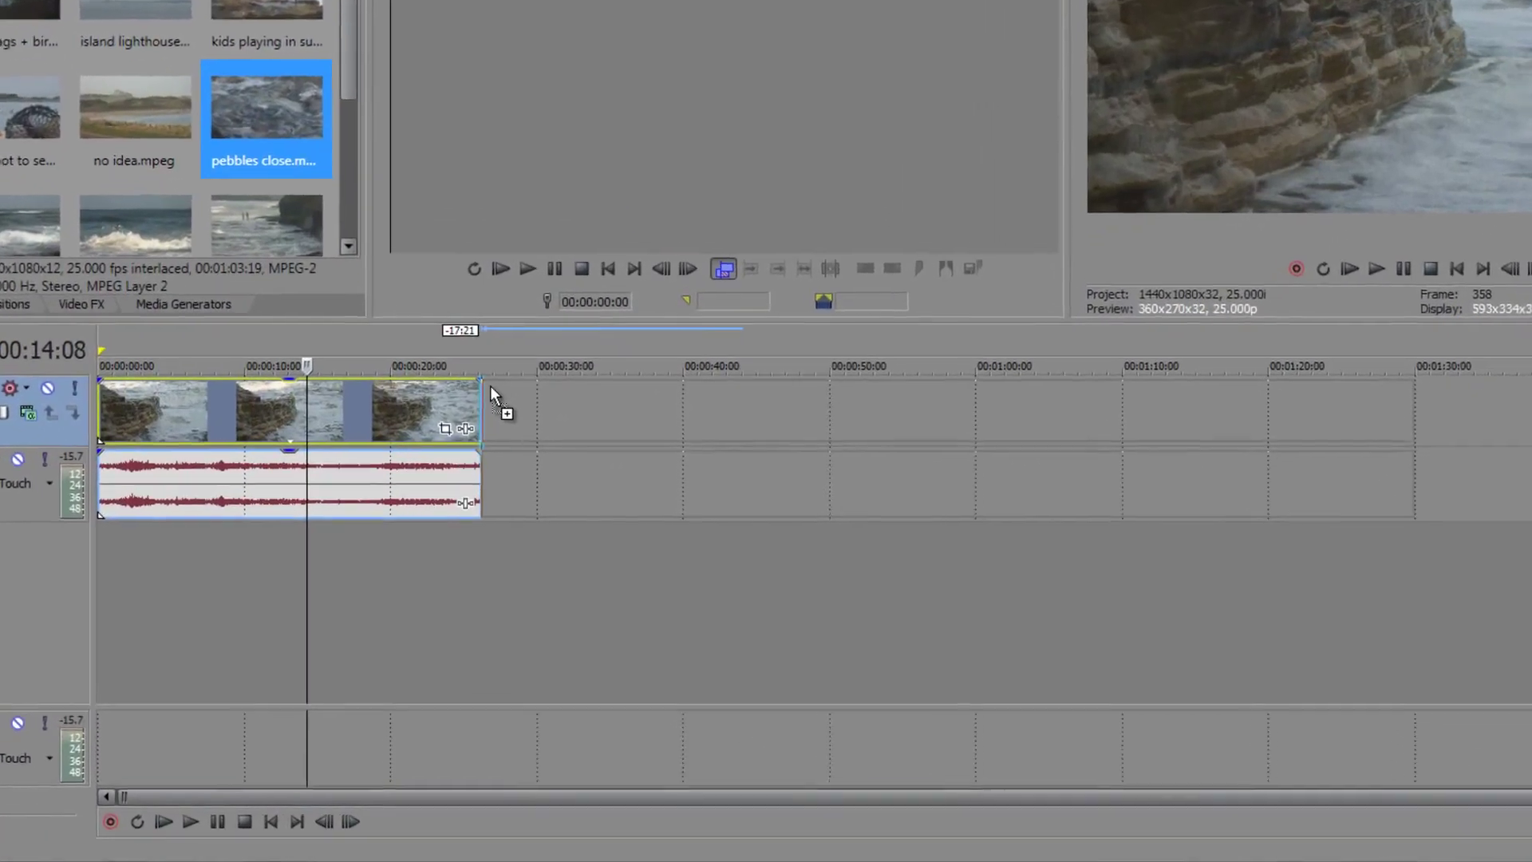
{"action": "mouse_move", "coordinate": [490, 386]}
{"action": "left_mouse_down"}
{"action": "mouse_move", "coordinate": [516, 394]}
{"action": "mouse_move", "coordinate": [475, 339]}
{"action": "mouse_move", "coordinate": [484, 373]}
{"action": "left_mouse_up"}
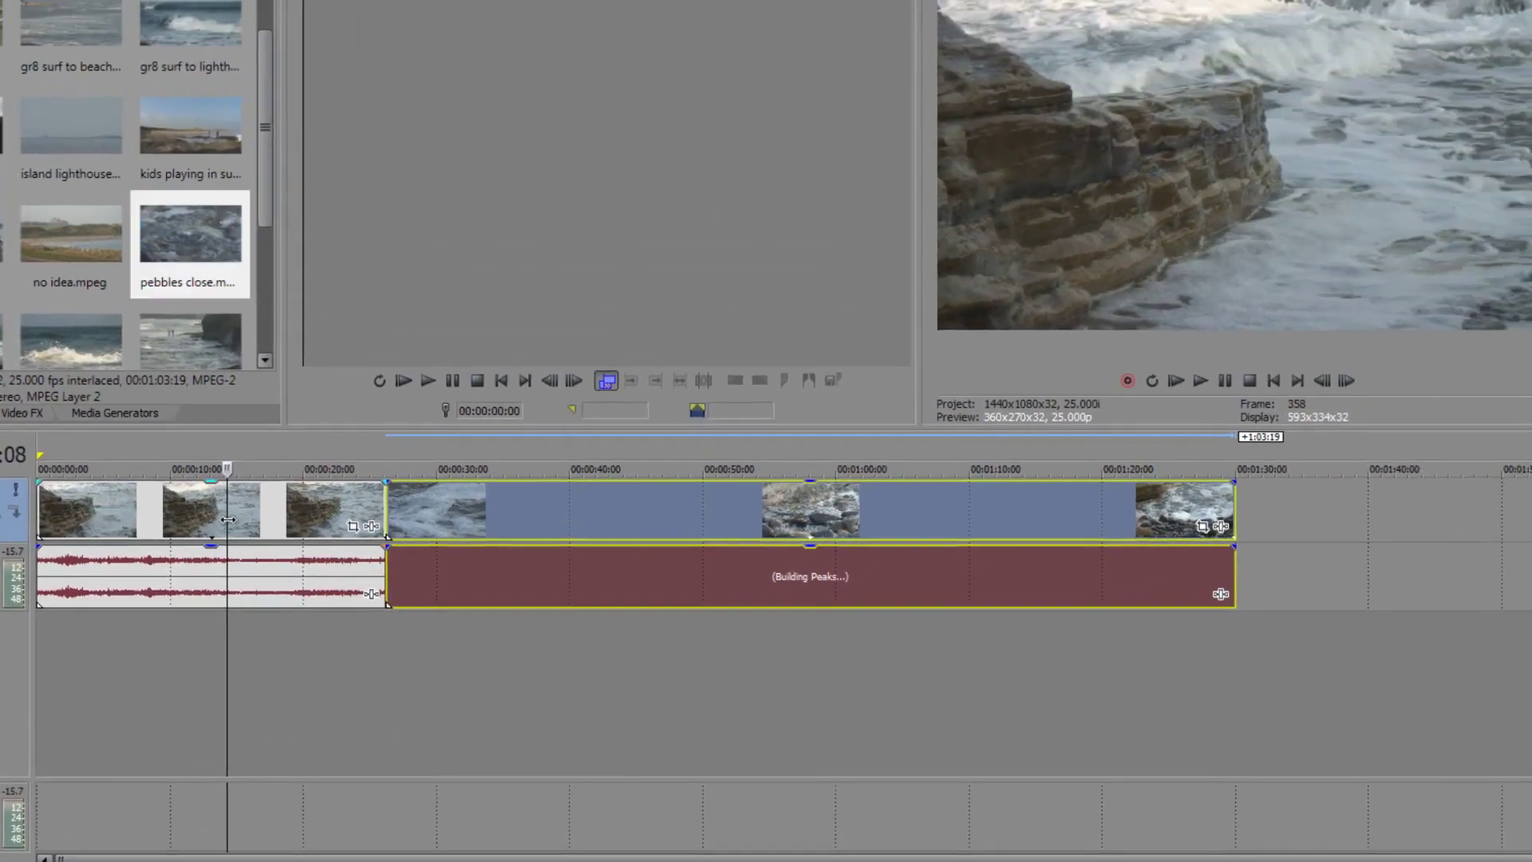
Place the timeline cursor at about 43 seconds within the pebbles clip and trim about 32 seconds off the clip's end.
{"action": "left_click_drag", "start_coordinate": [262, 420], "coordinate": [502, 433]}
{"action": "left_click_drag", "start_coordinate": [399, 591], "coordinate": [536, 604]}
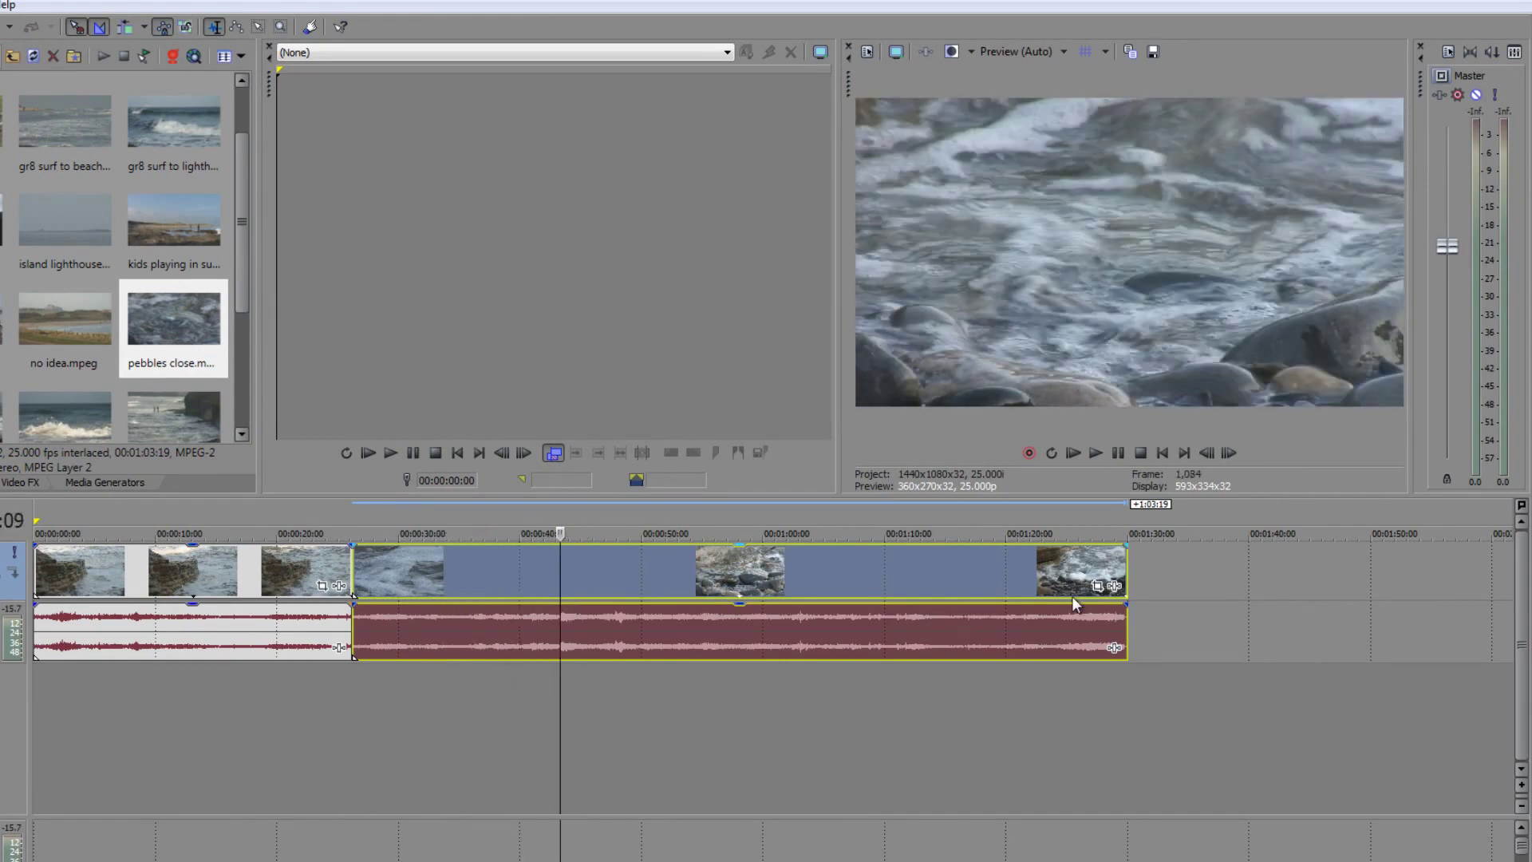
{"action": "left_click_drag", "start_coordinate": [1127, 555], "coordinate": [730, 579]}
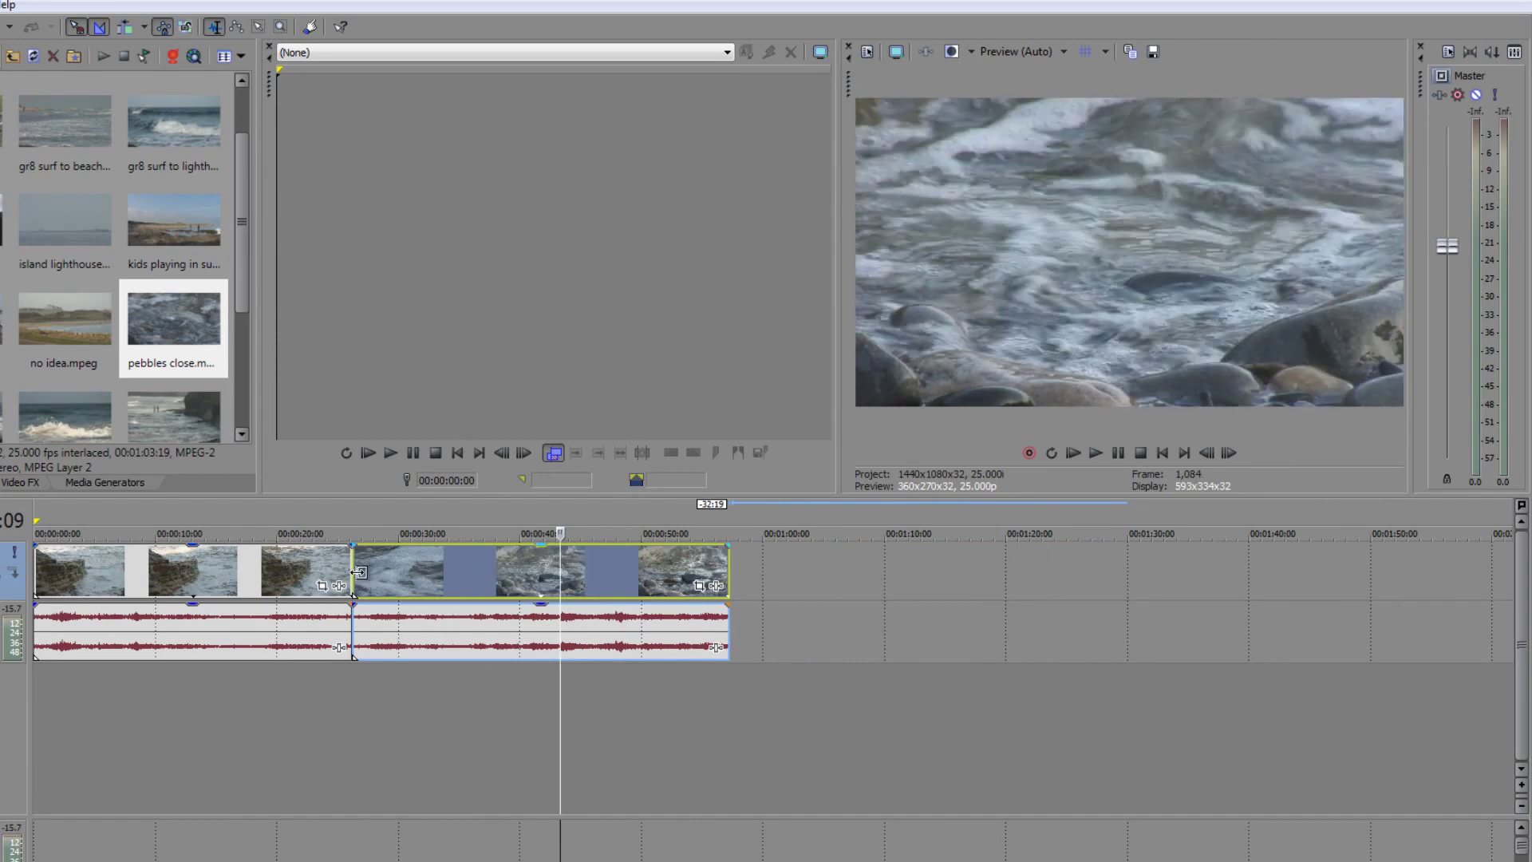
Trim about 7 seconds off the start of the pebbles clip and close the gap to the surf over rock clip.
{"action": "left_click_drag", "start_coordinate": [356, 573], "coordinate": [409, 581]}
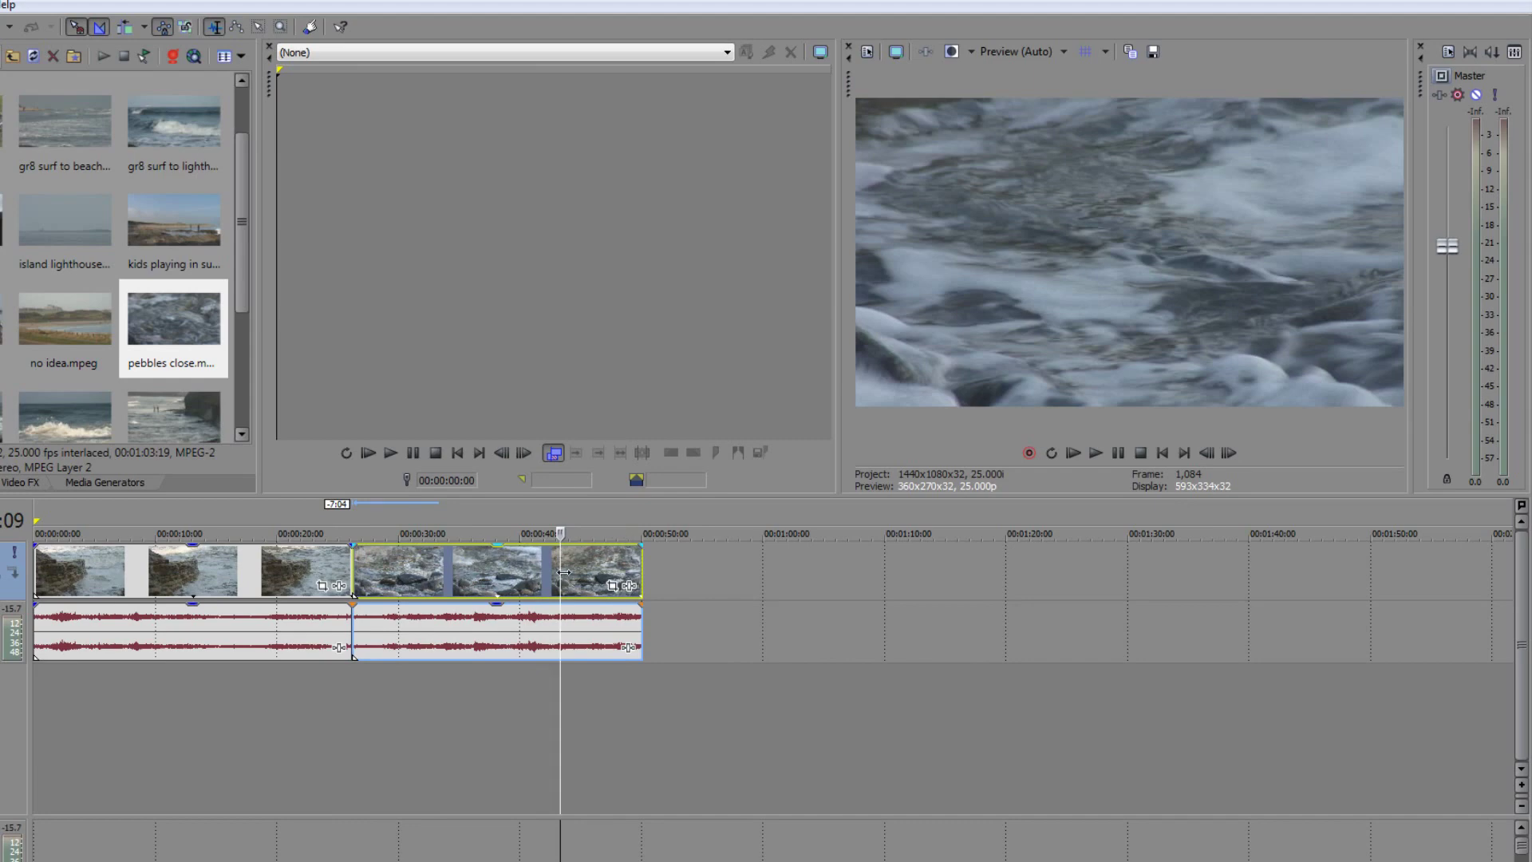
{"action": "left_click_drag", "start_coordinate": [545, 575], "coordinate": [274, 669]}
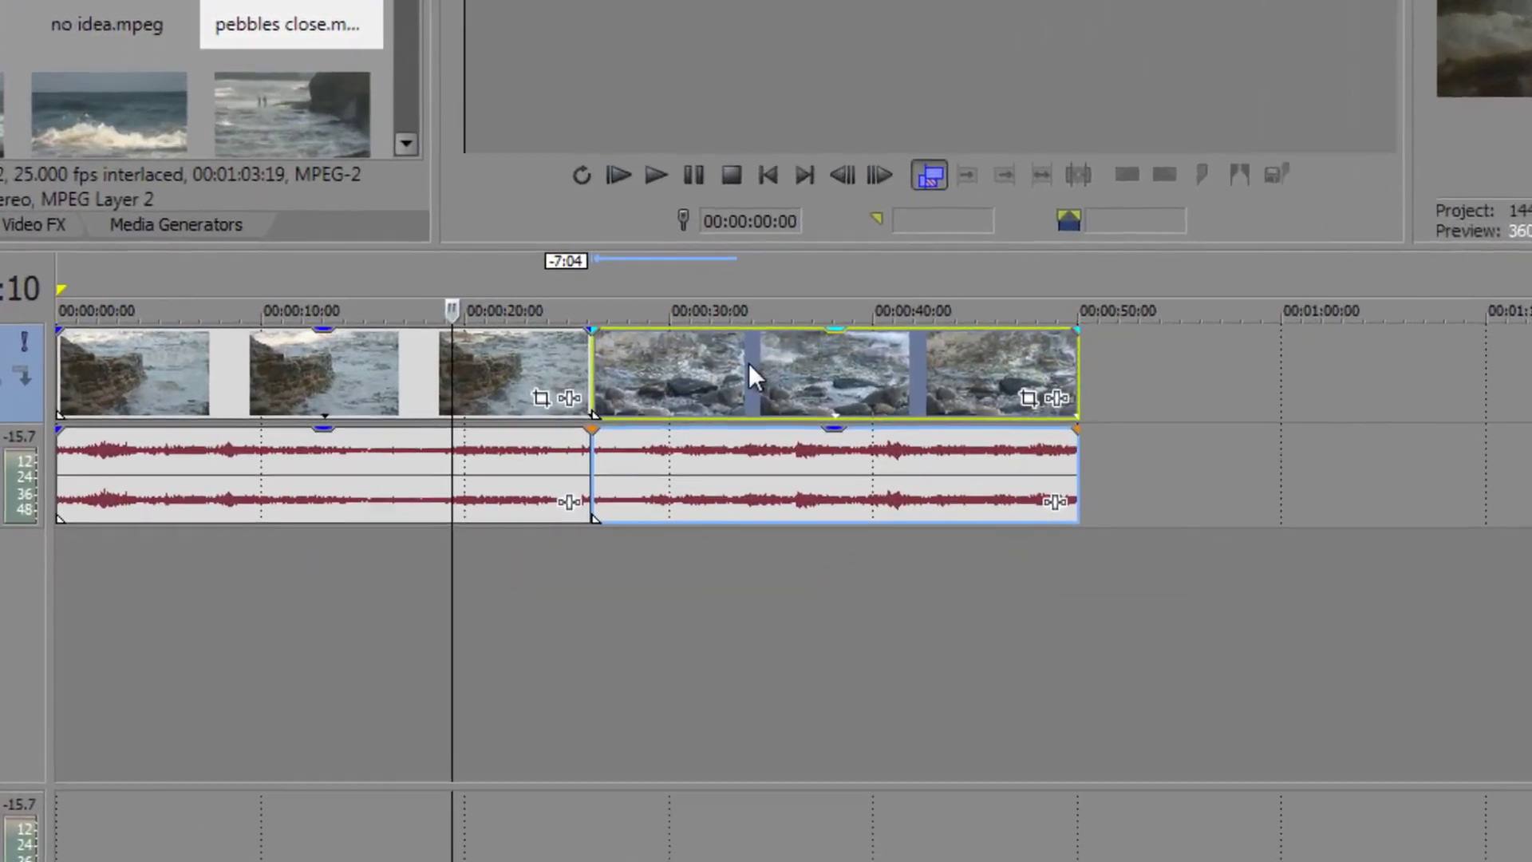
Overlap the pebbles clip with the end of the surf clip by 1 second for a crossfade, and play through the transition.
{"action": "left_click_drag", "start_coordinate": [443, 568], "coordinate": [431, 565]}
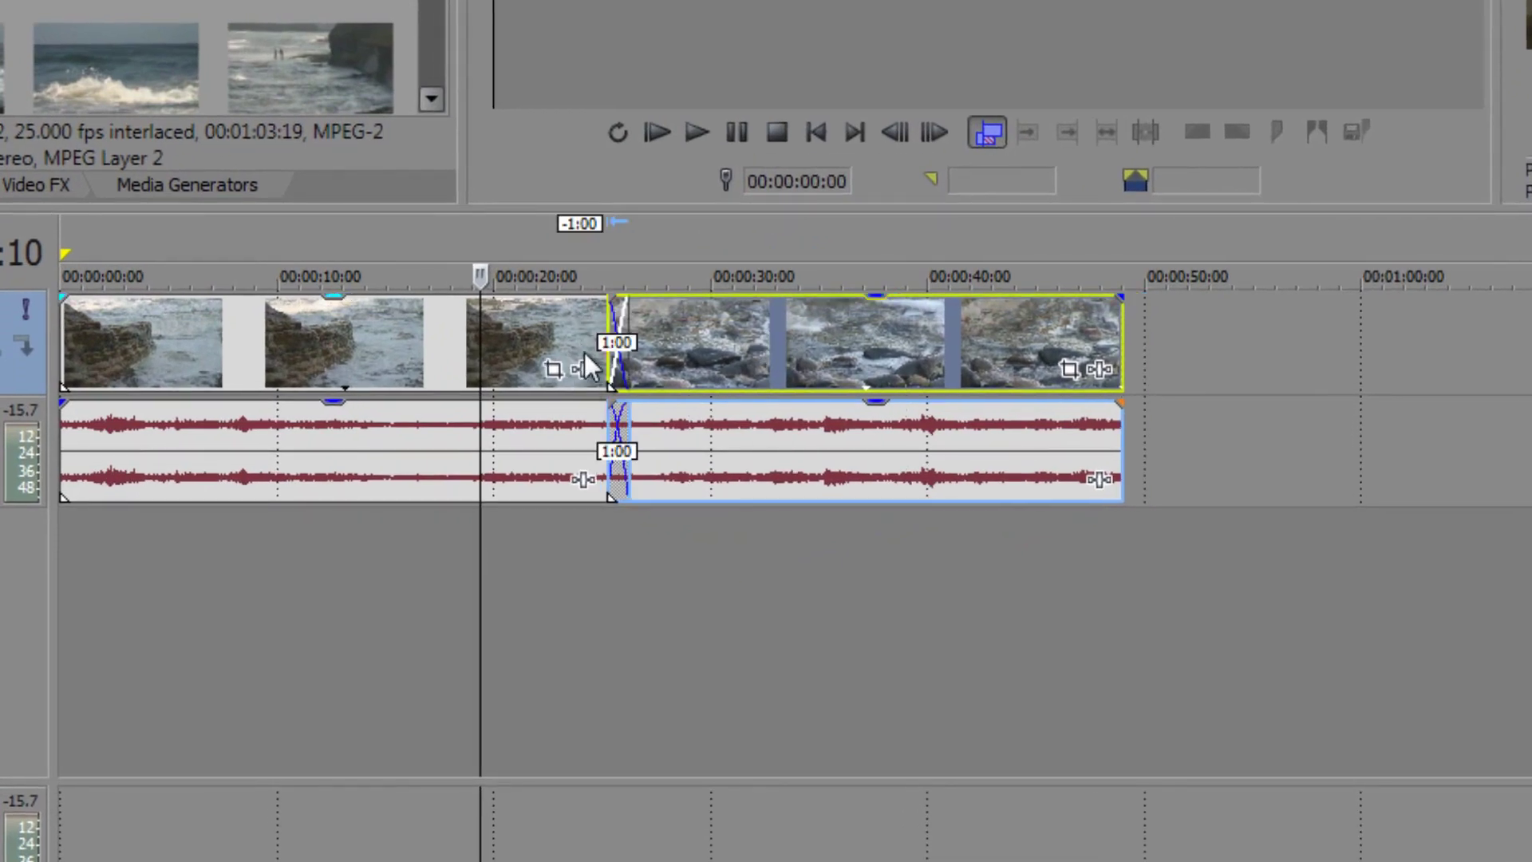
{"action": "left_click_drag", "start_coordinate": [480, 275], "coordinate": [544, 276]}
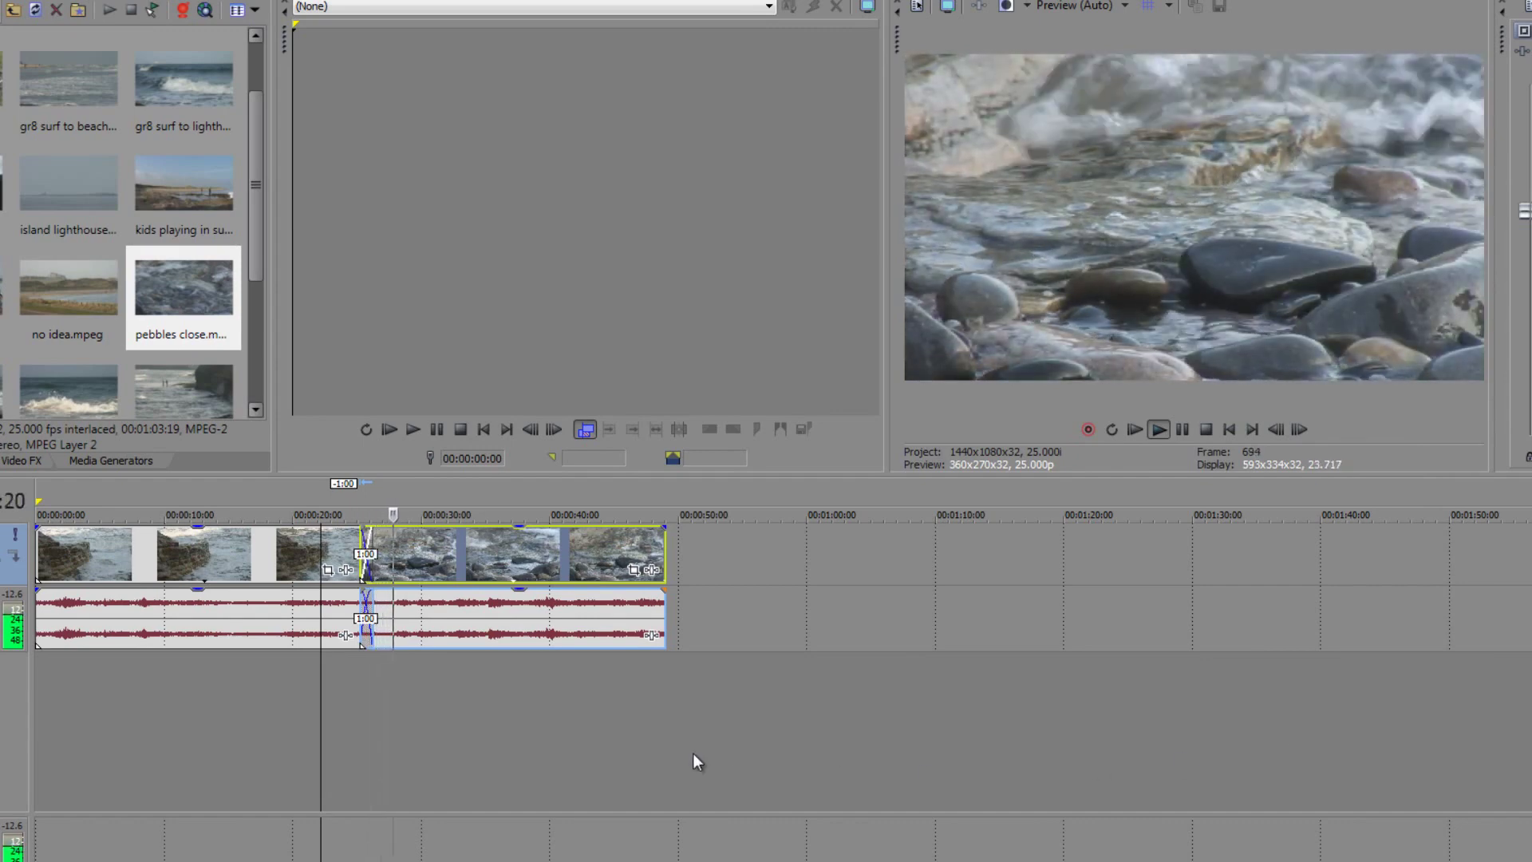
{"action": "key", "text": "space"}
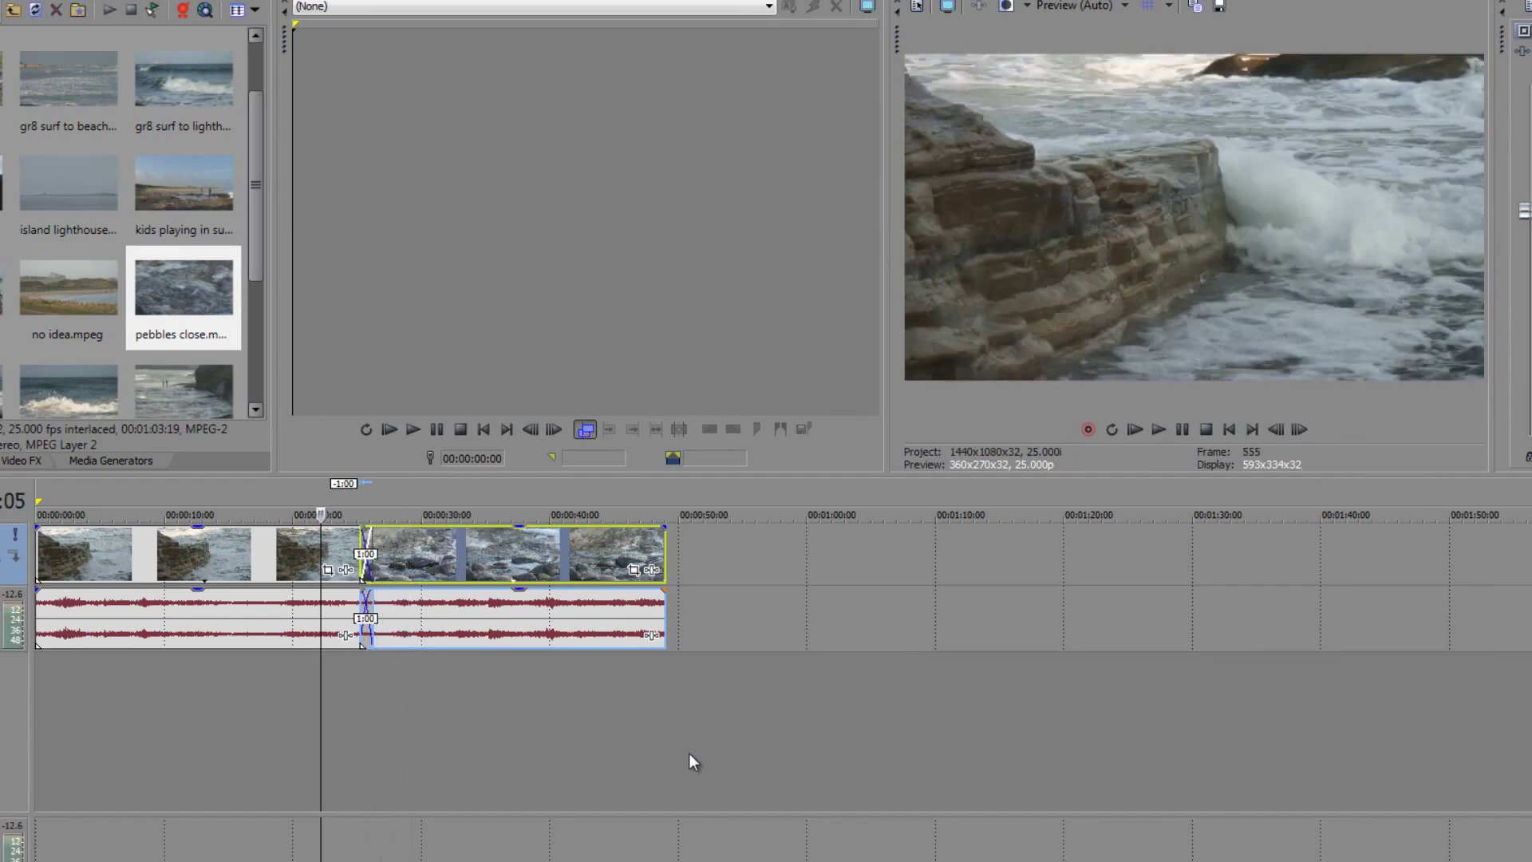
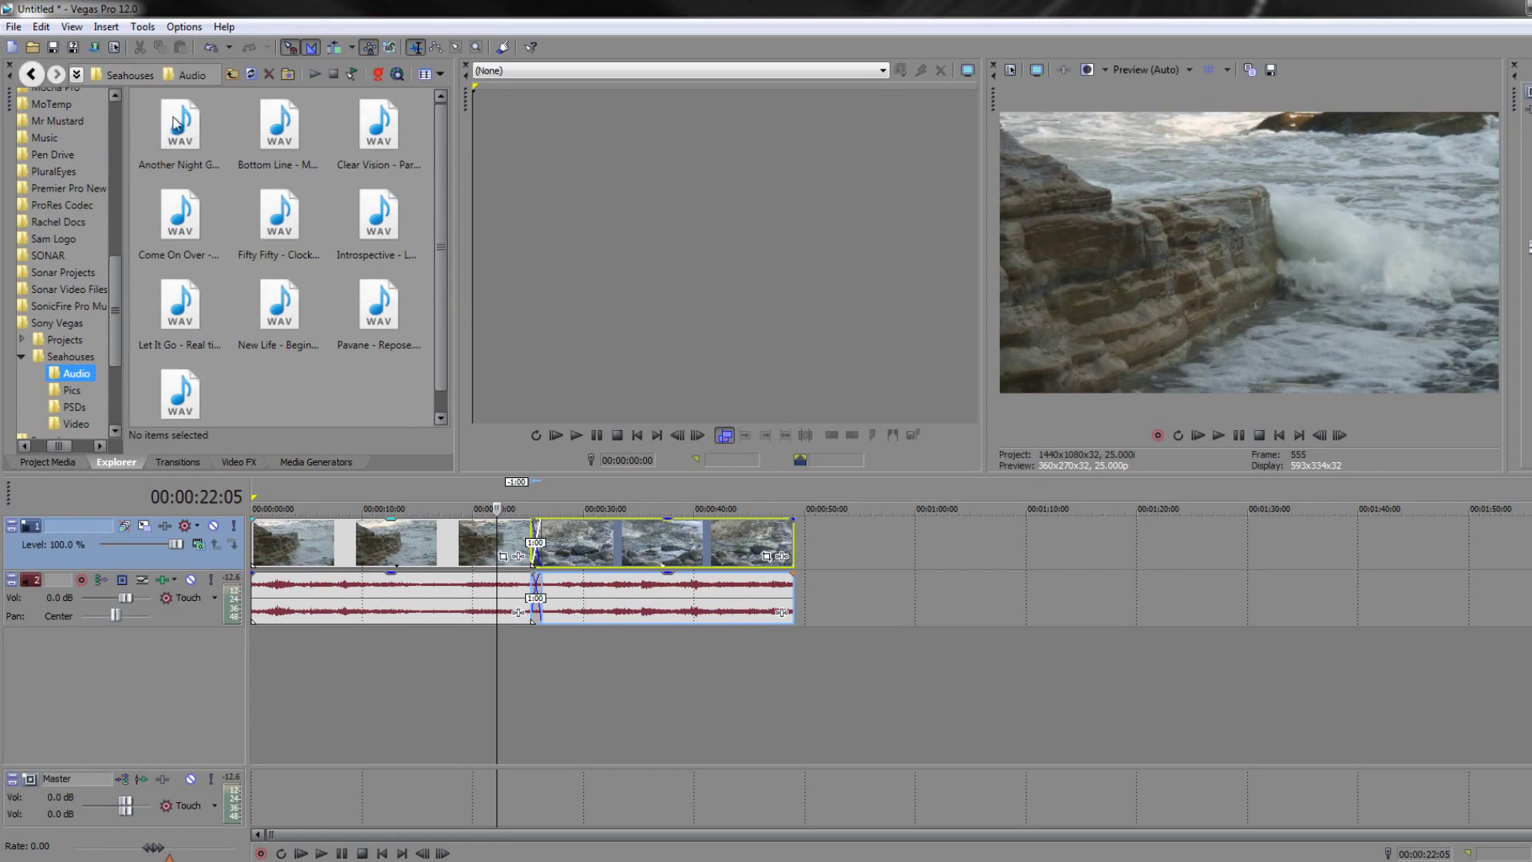
Add the first WAV file, Another Night, to a new audio track below near the timeline's start and preview from about 22 seconds.
{"action": "left_click", "coordinate": [177, 124]}
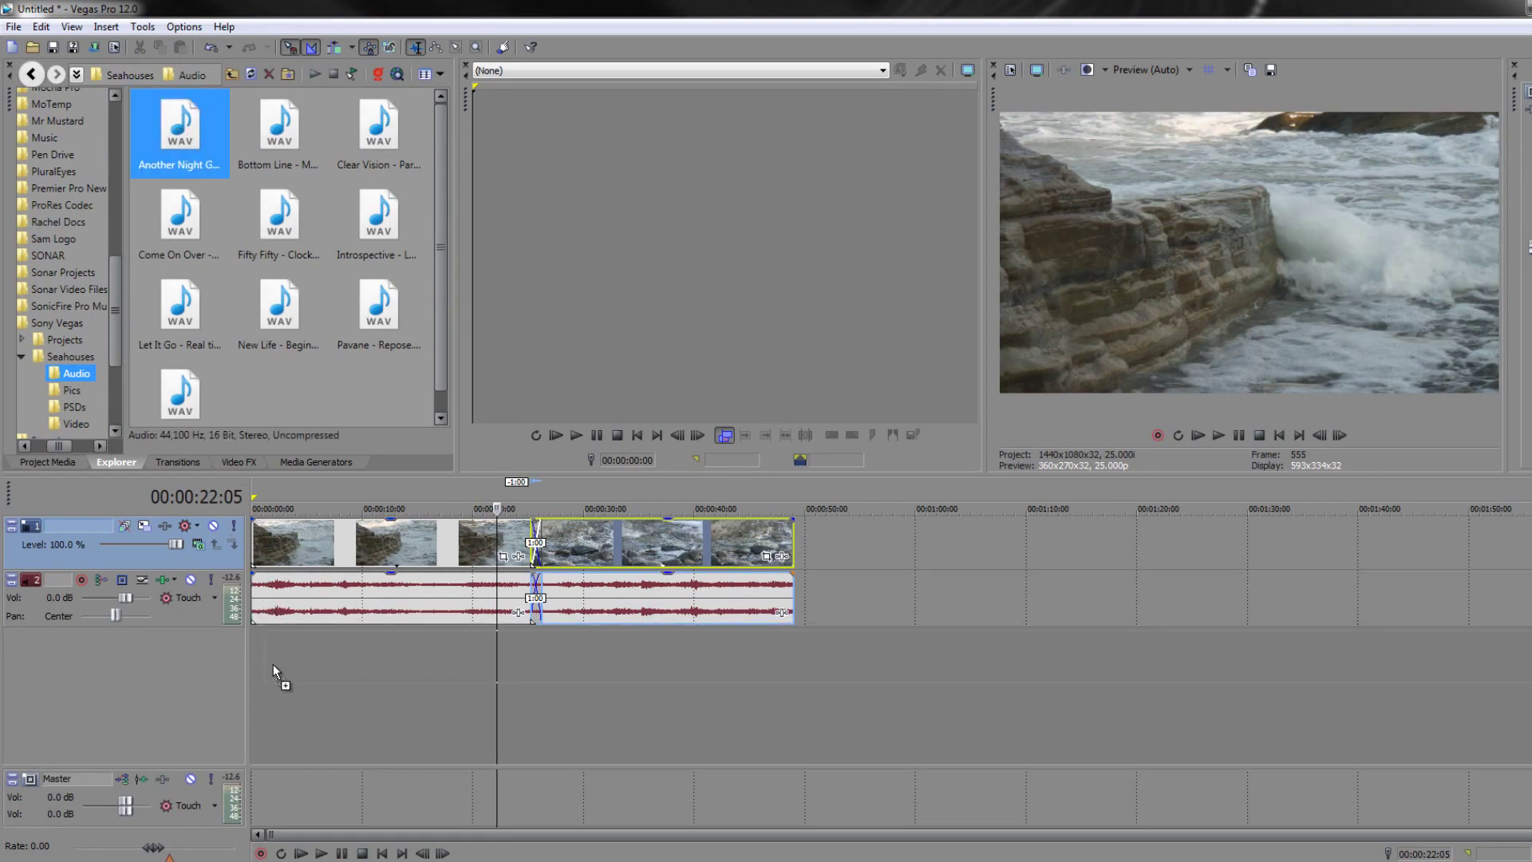
{"action": "left_click_drag", "start_coordinate": [273, 673], "coordinate": [273, 673]}
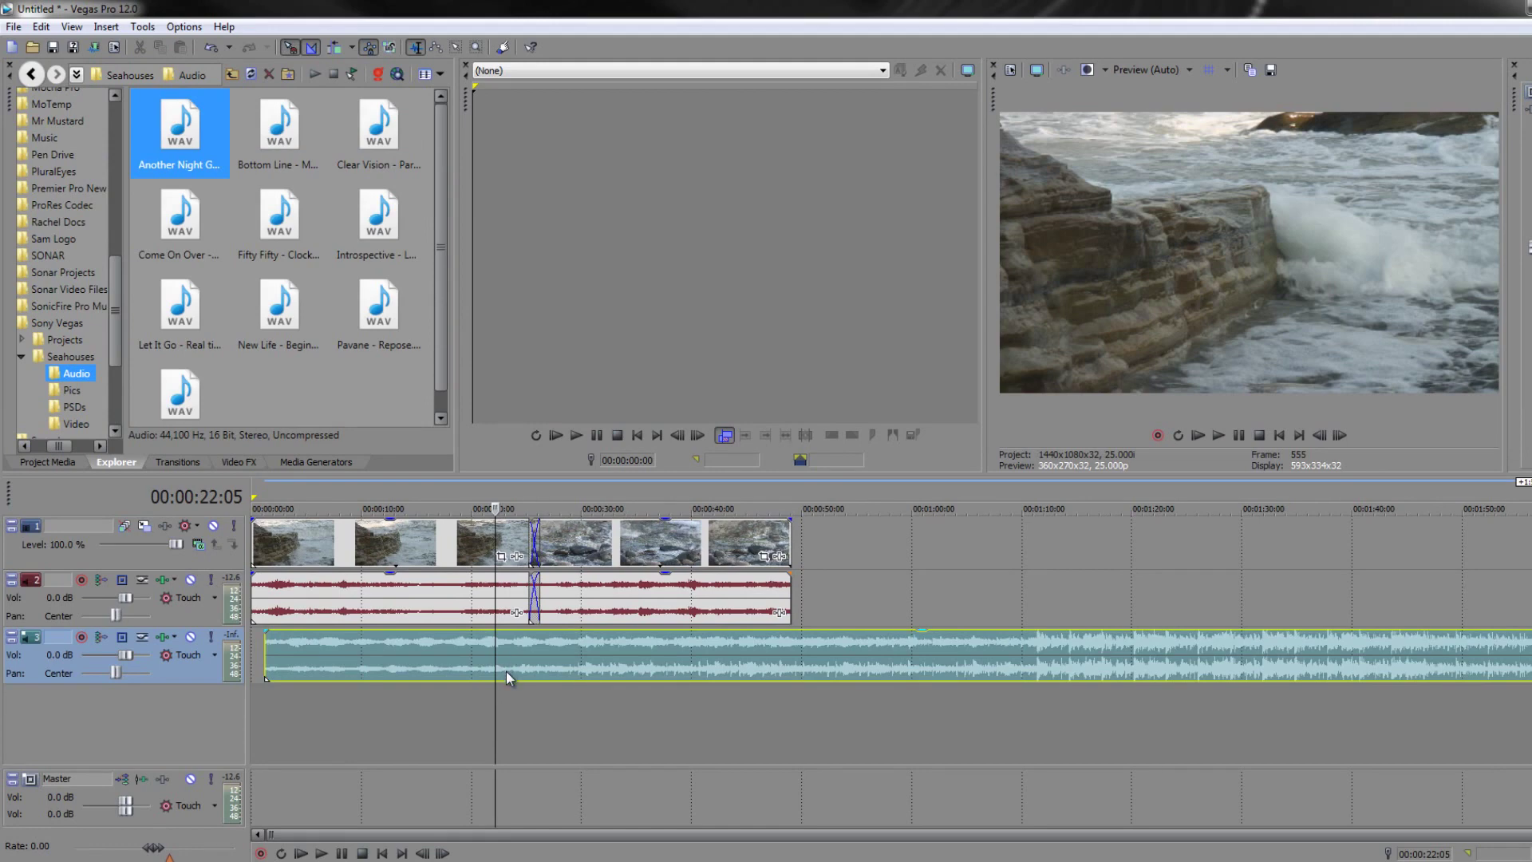
{"action": "left_click", "coordinate": [495, 647]}
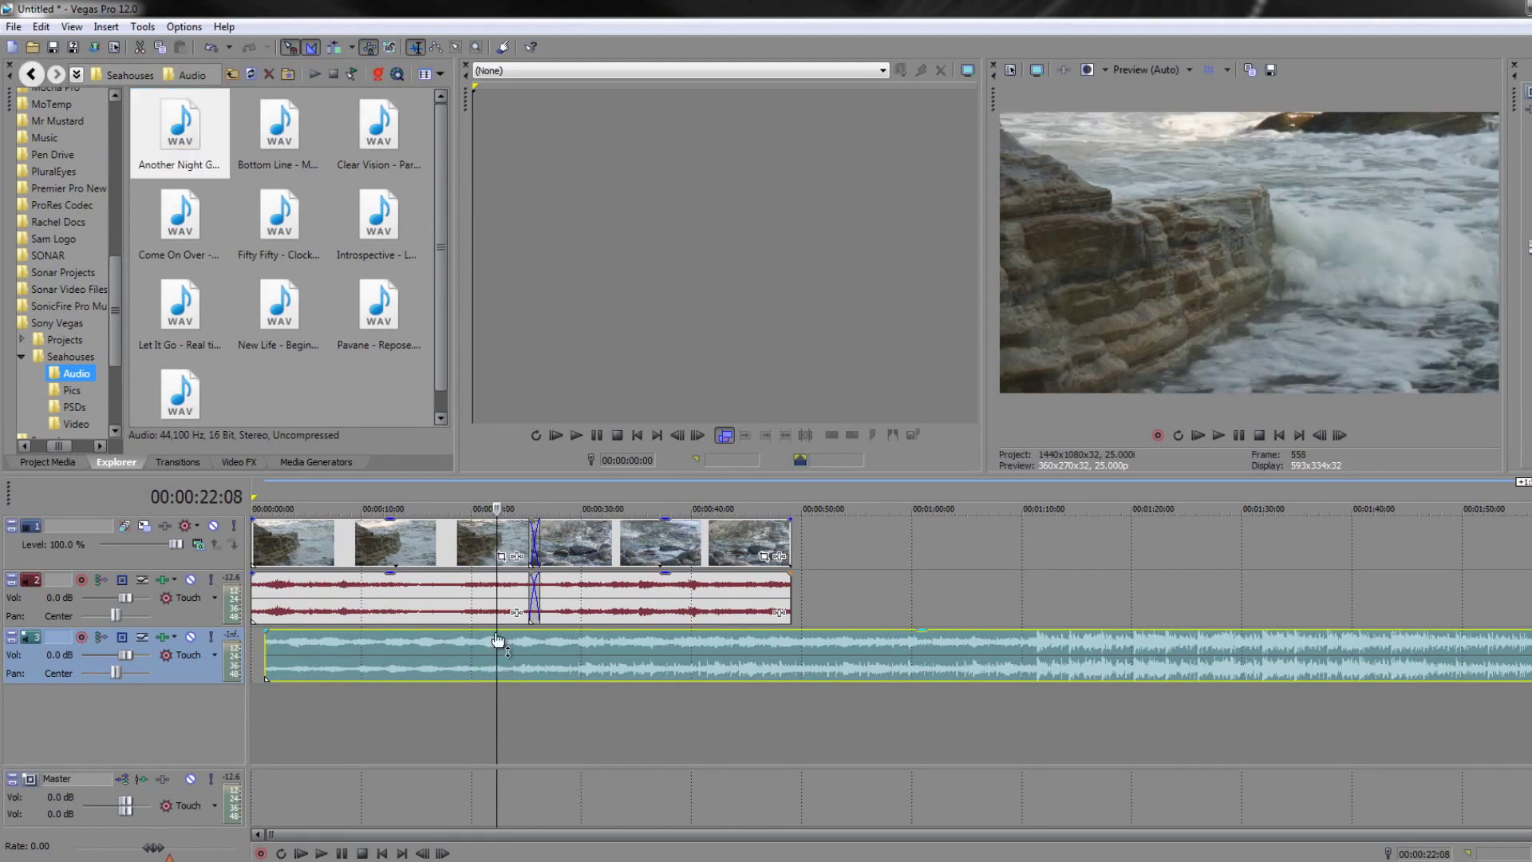
{"action": "key", "text": "space"}
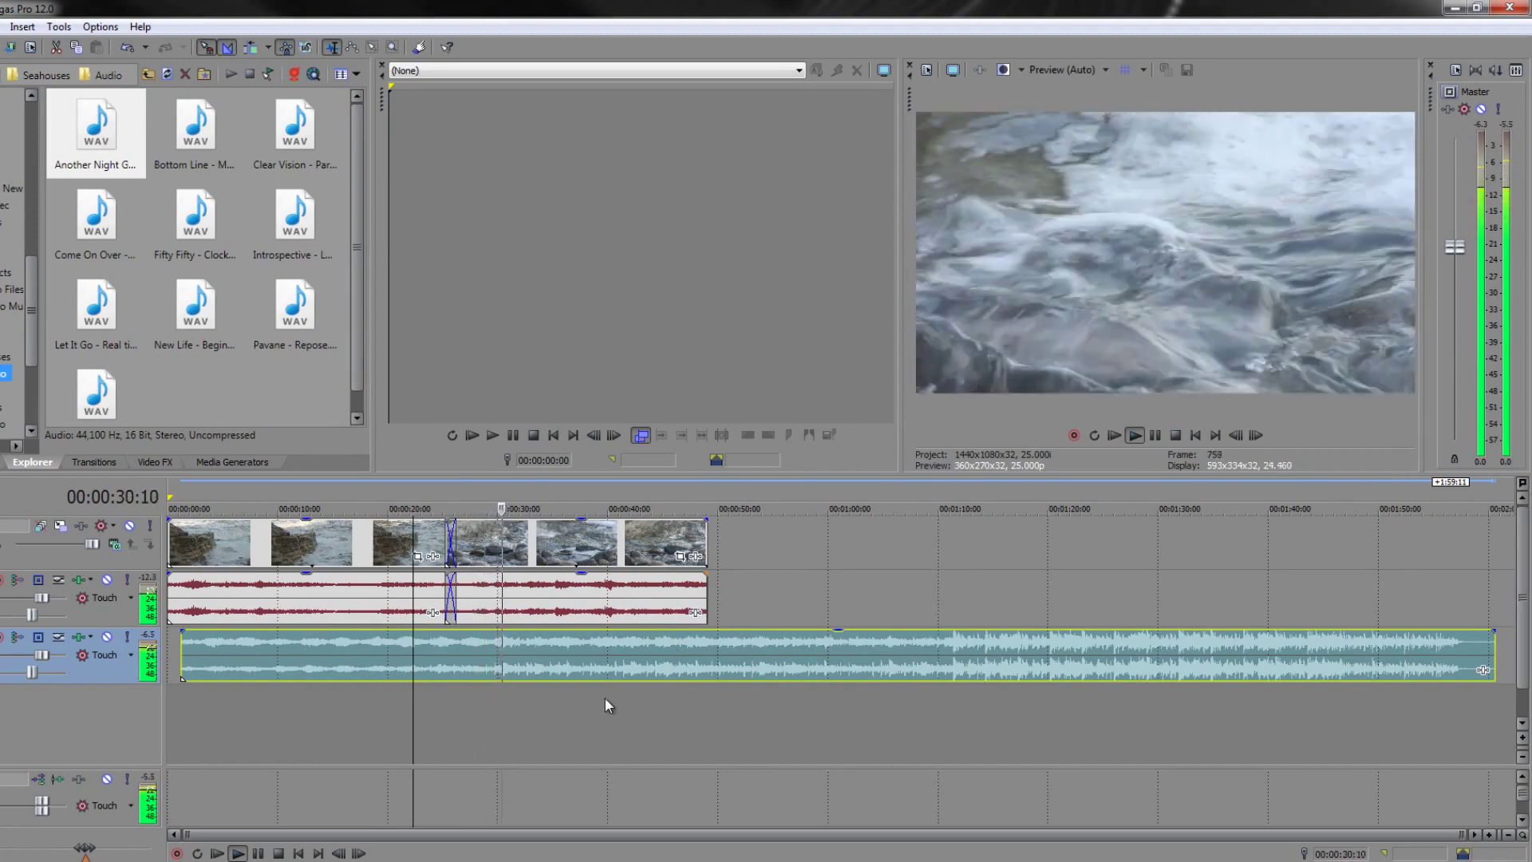
{"action": "key", "text": "space"}
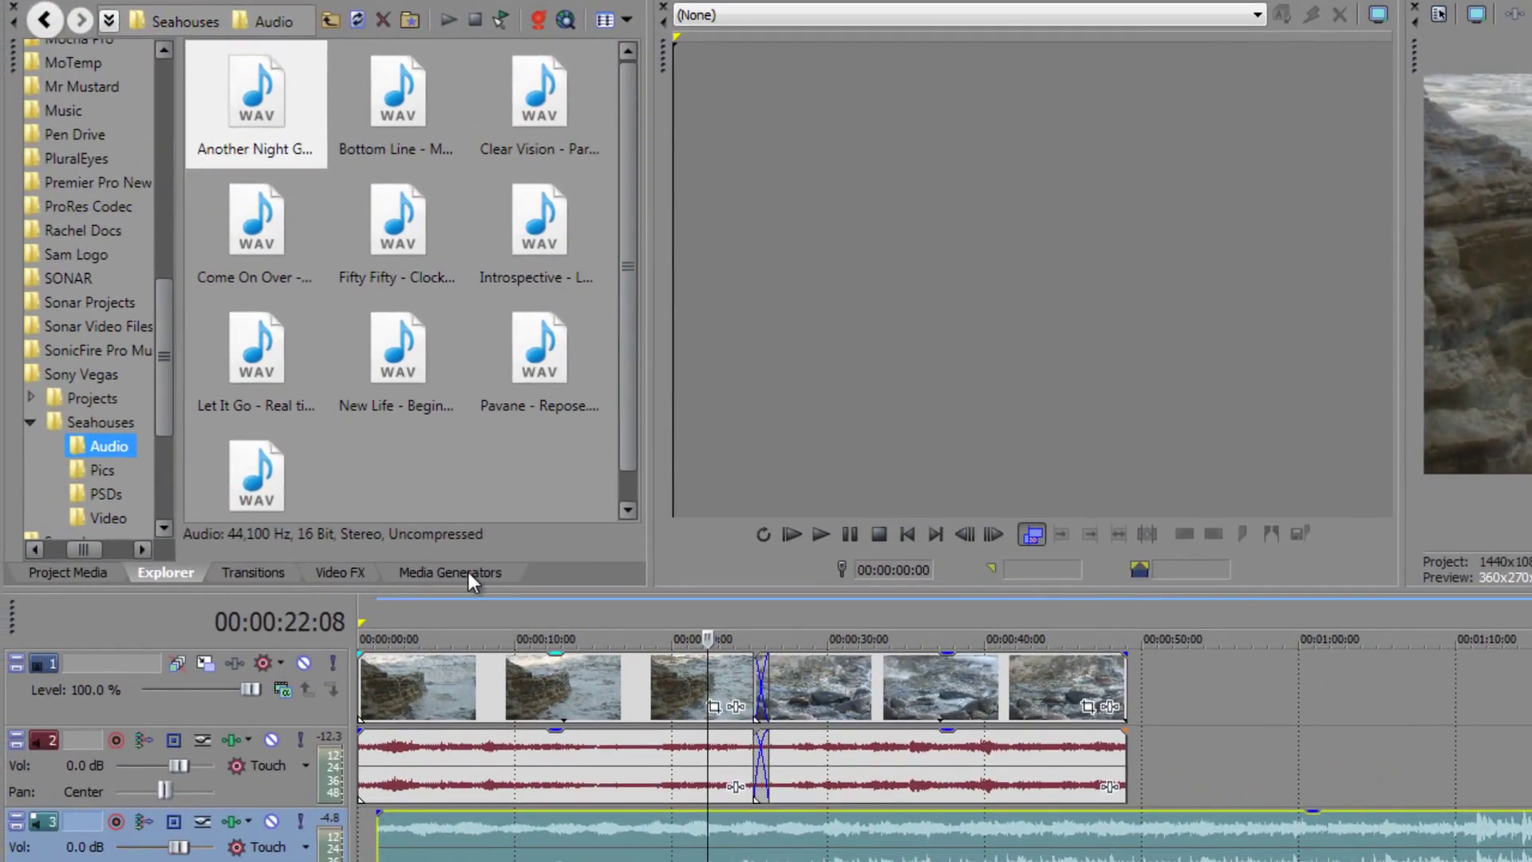
Add a default Titles & Text event from the Media Generators to a new track above the video at about 3 seconds.
{"action": "left_click", "coordinate": [467, 572]}
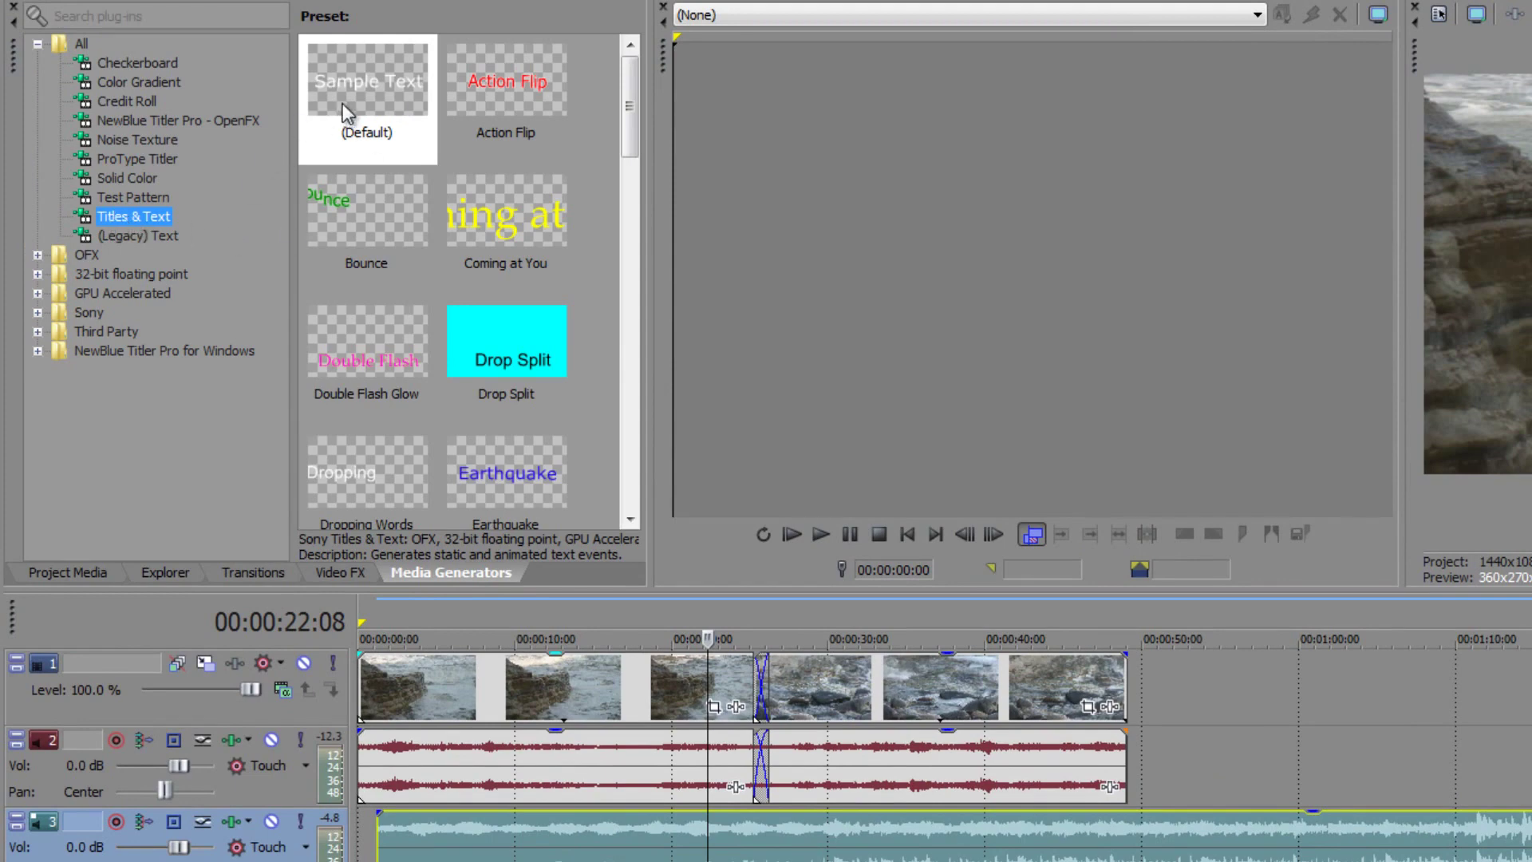
{"action": "left_click_drag", "start_coordinate": [351, 112], "coordinate": [414, 644]}
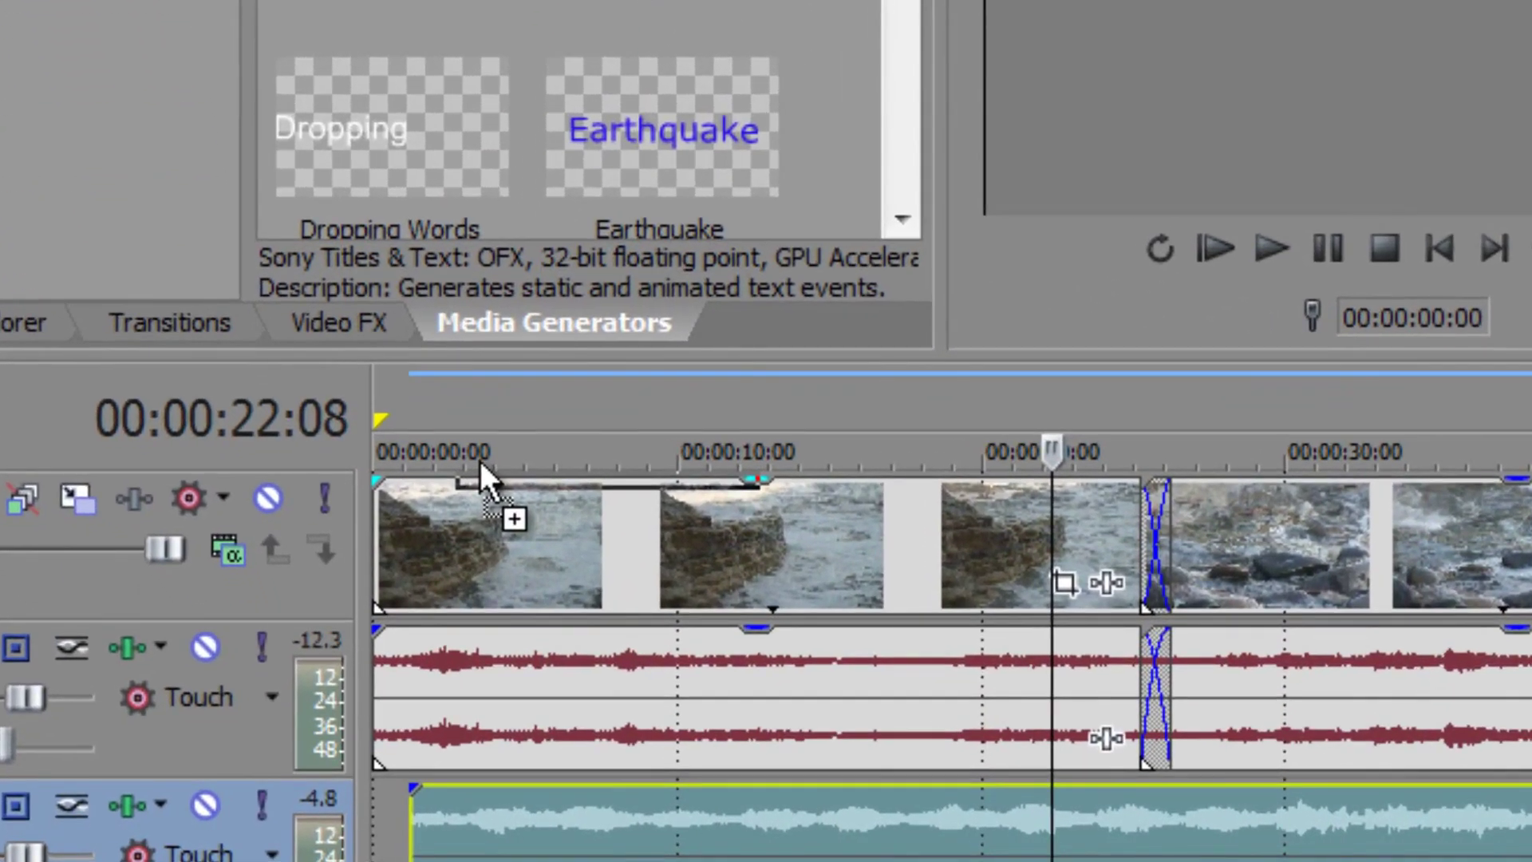
{"action": "left_click_drag", "start_coordinate": [480, 461], "coordinate": [481, 463]}
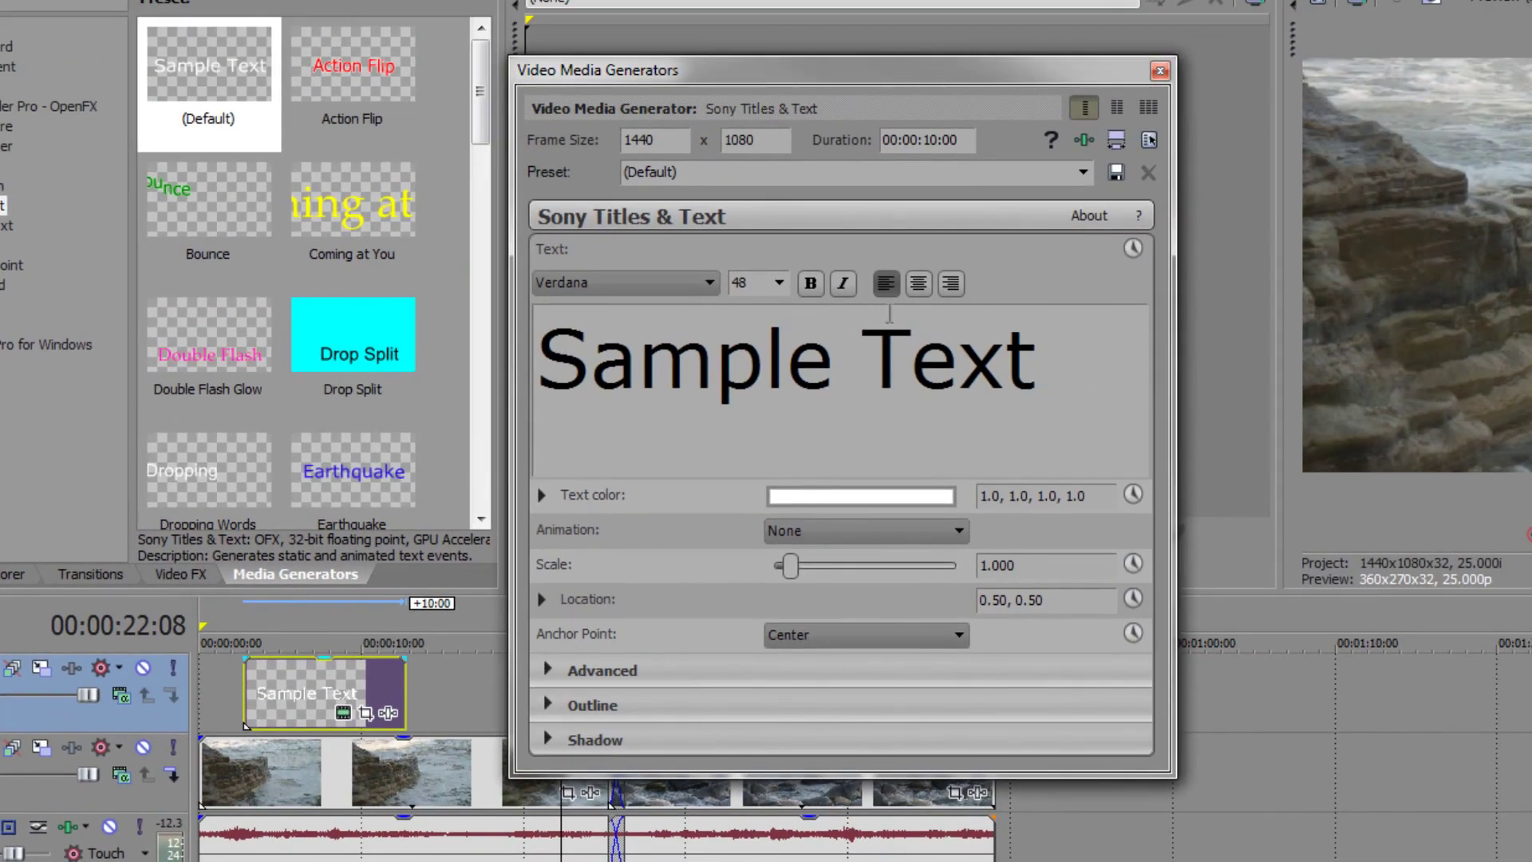
Replace the title's sample text with "Seahouses", view it with the cursor at about 7 seconds, and close the generator settings.
{"action": "left_click_drag", "start_coordinate": [1083, 360], "coordinate": [589, 369]}
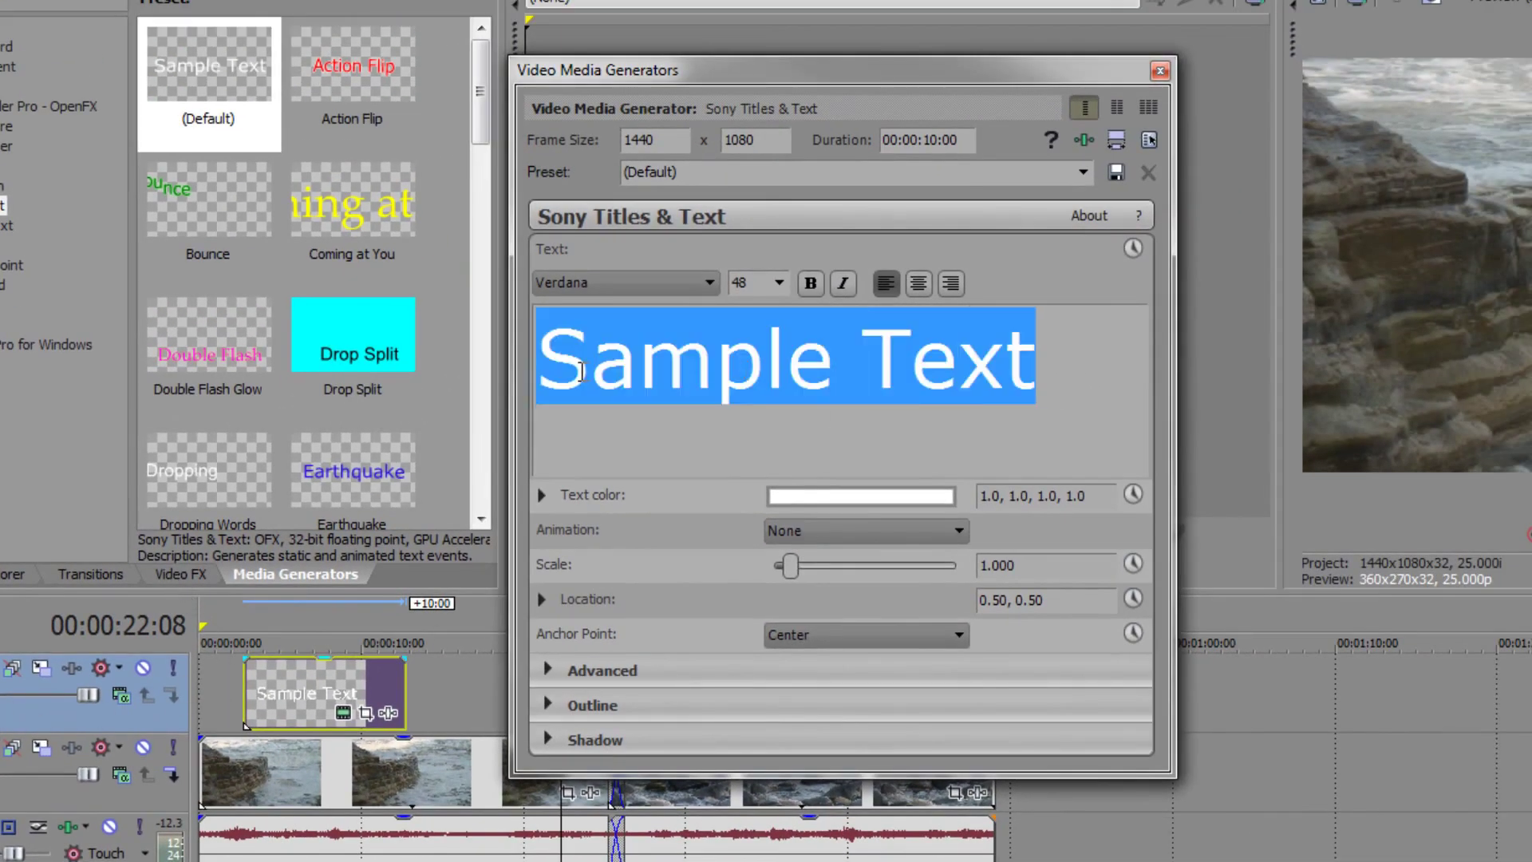
{"action": "type", "text": "Seahouse"}
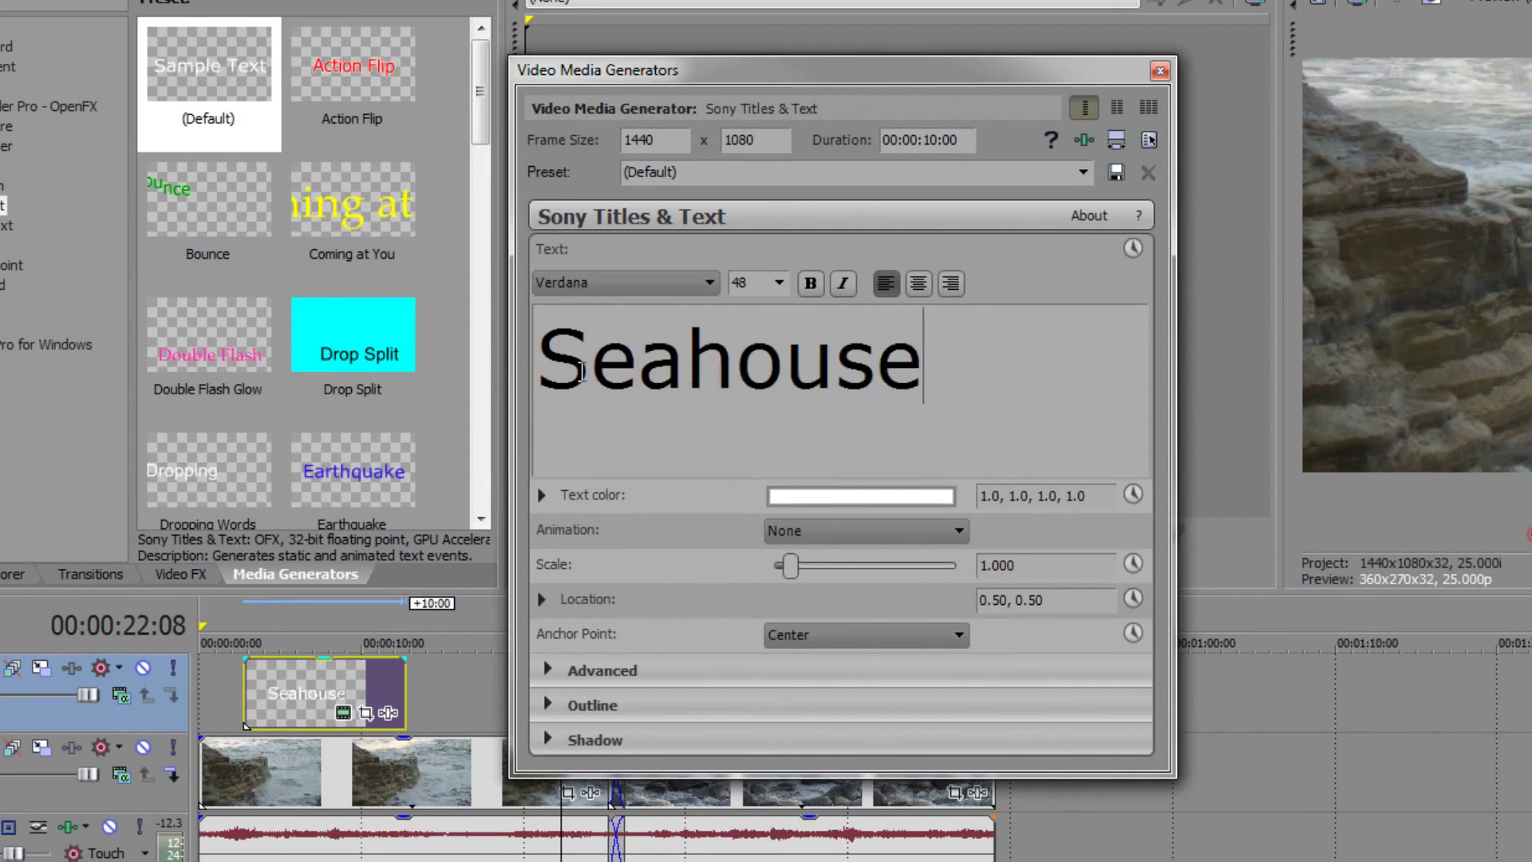
{"action": "type", "text": "s"}
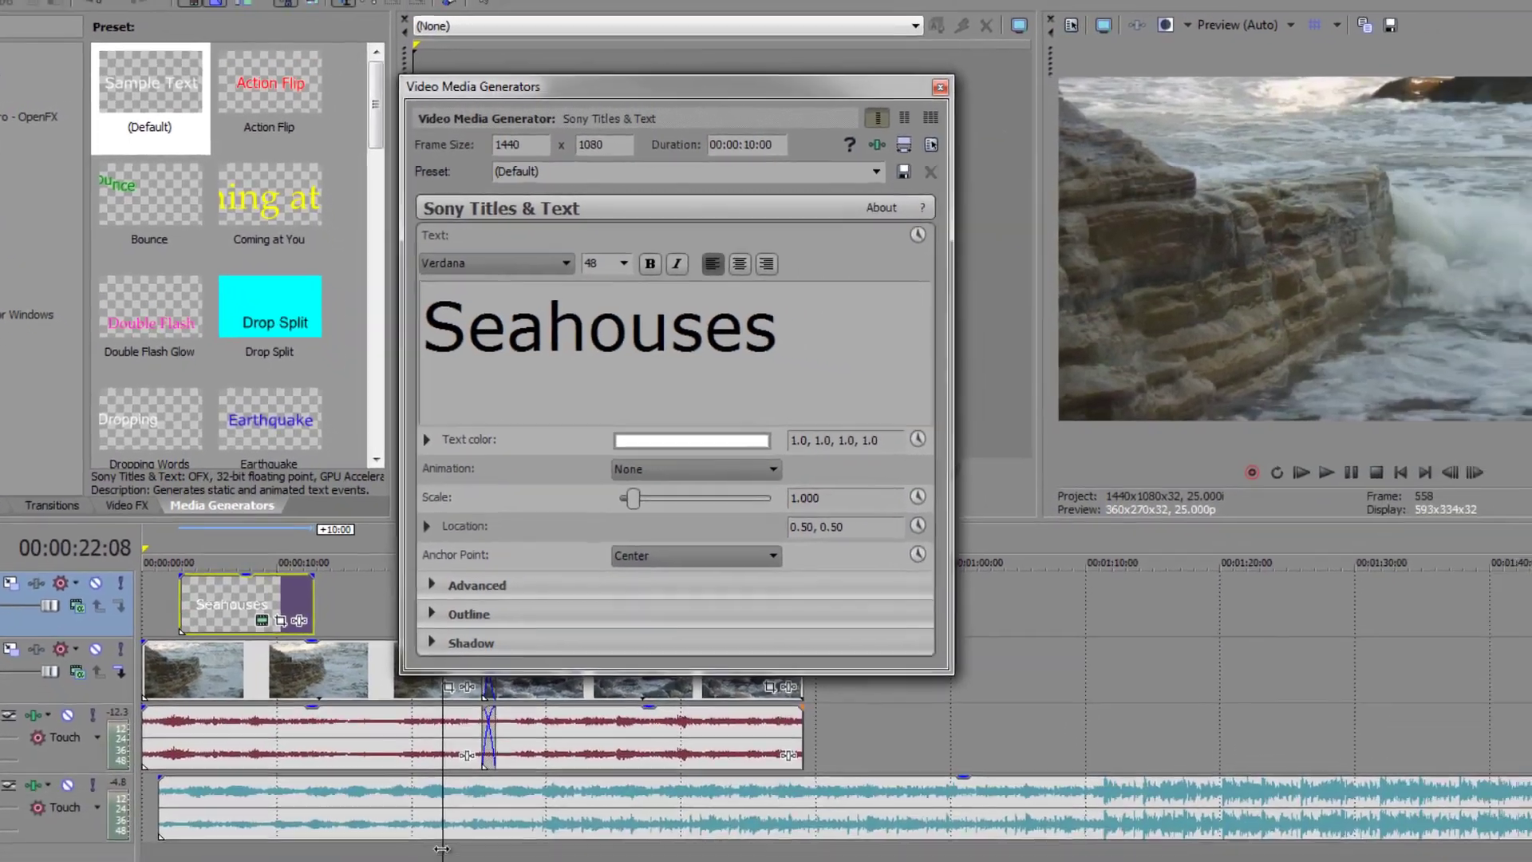
{"action": "left_click_drag", "start_coordinate": [442, 849], "coordinate": [243, 849]}
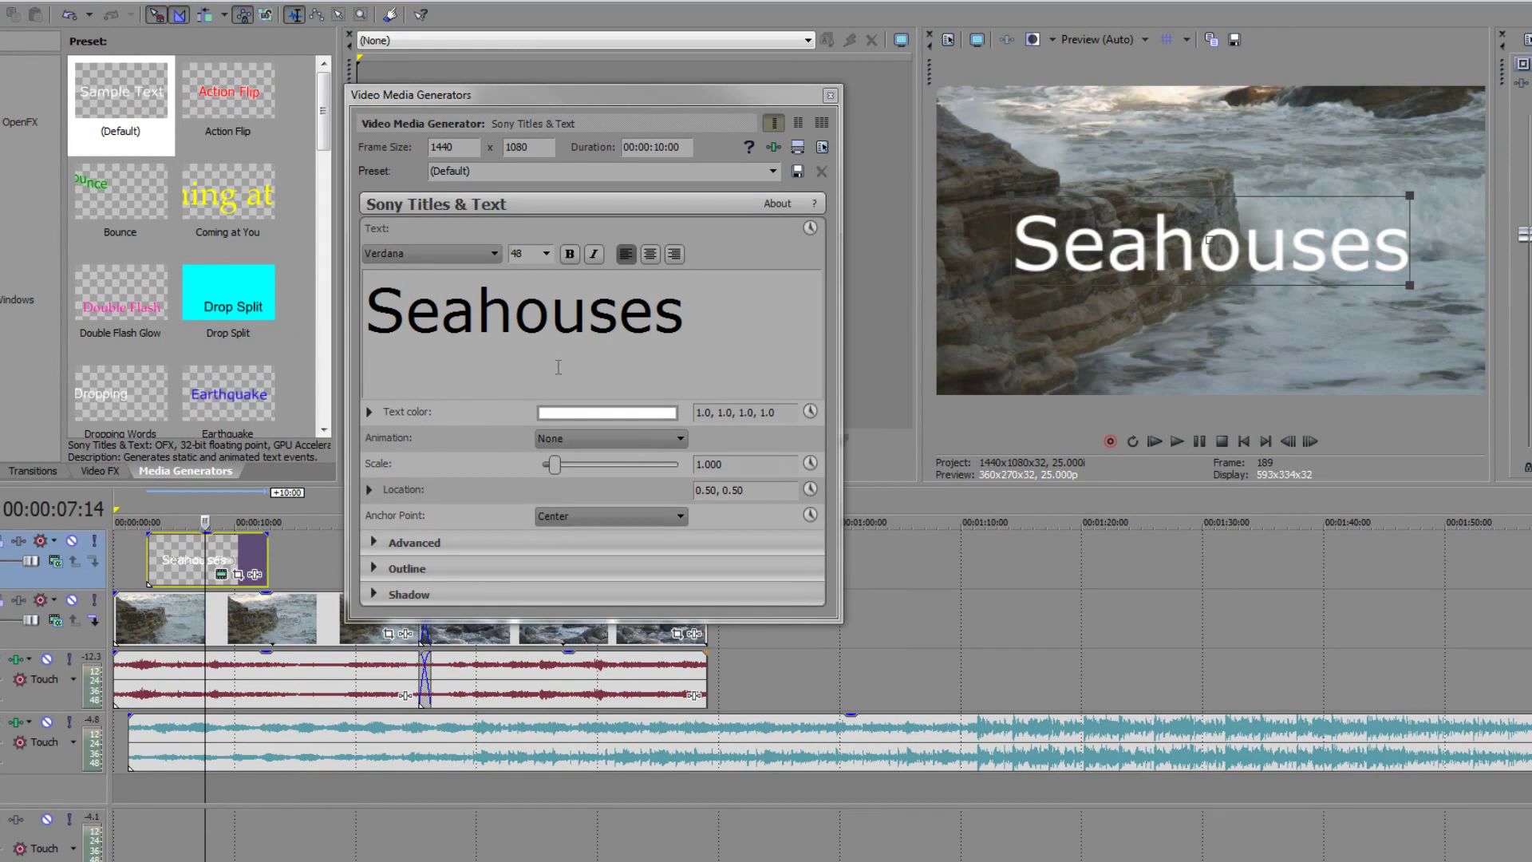
{"action": "left_click", "coordinate": [831, 98]}
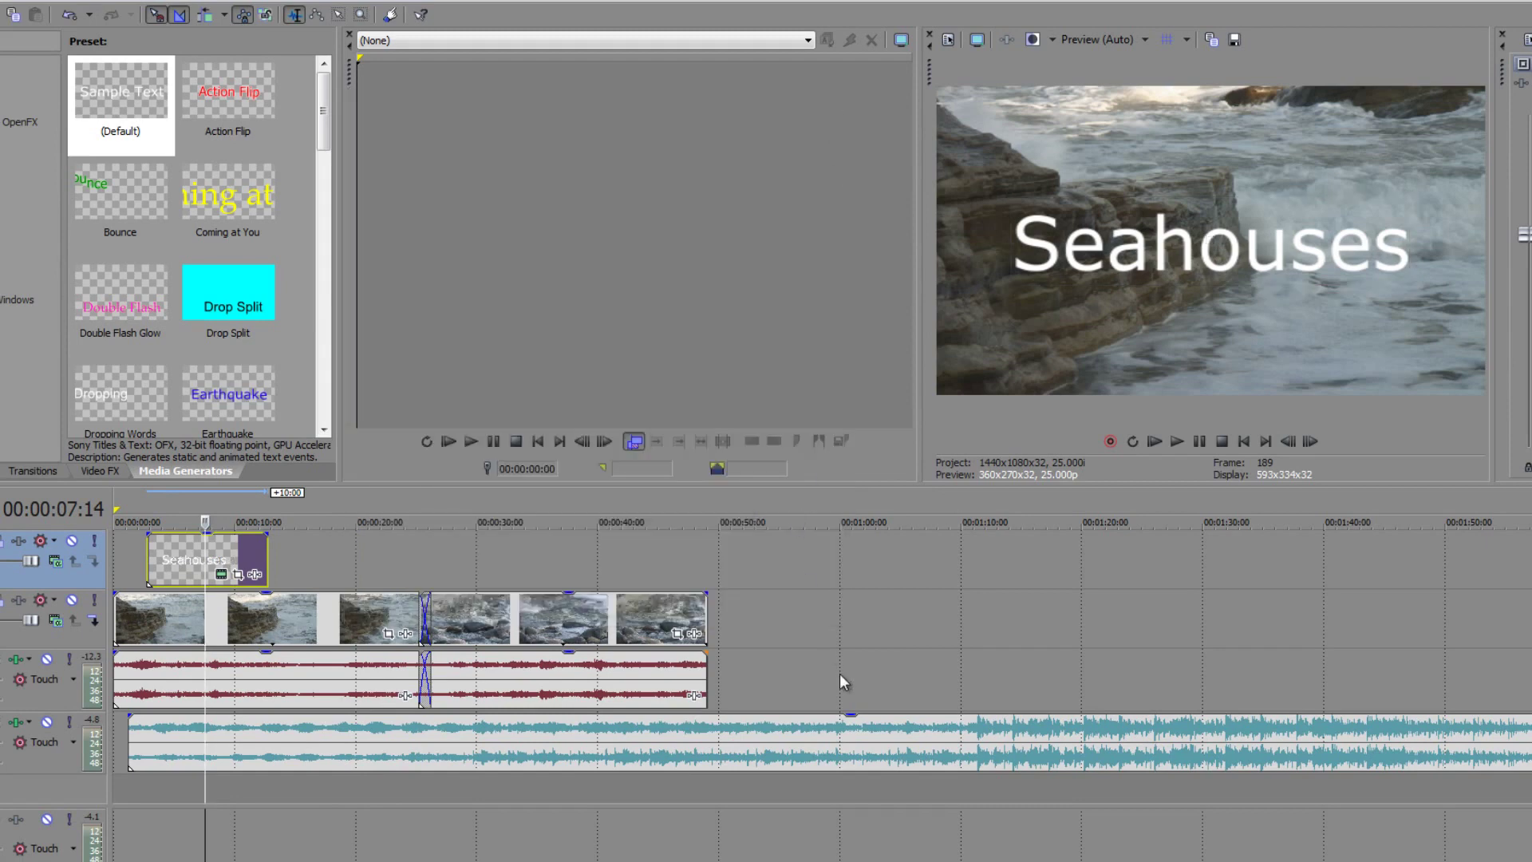